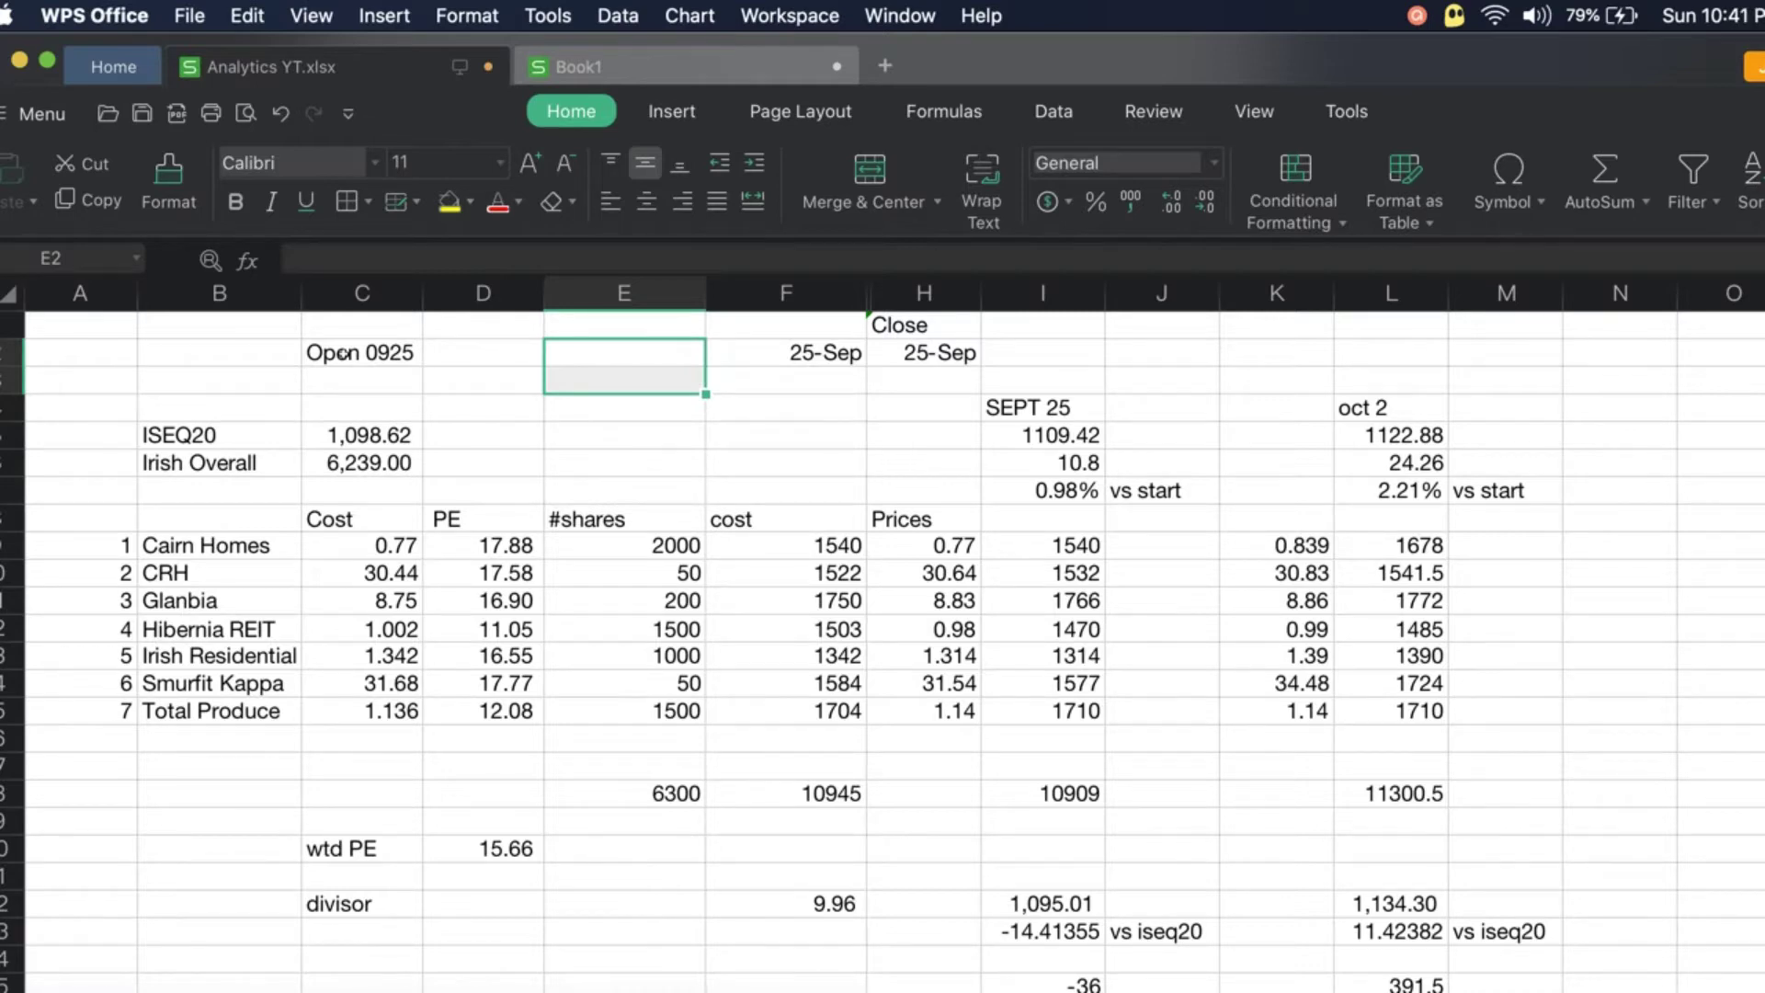
# Review the ISEQ20 header row, the Open 0925 label and the opening index value 1,098.62.
pyautogui.press('Left')
pyautogui.press('Right')
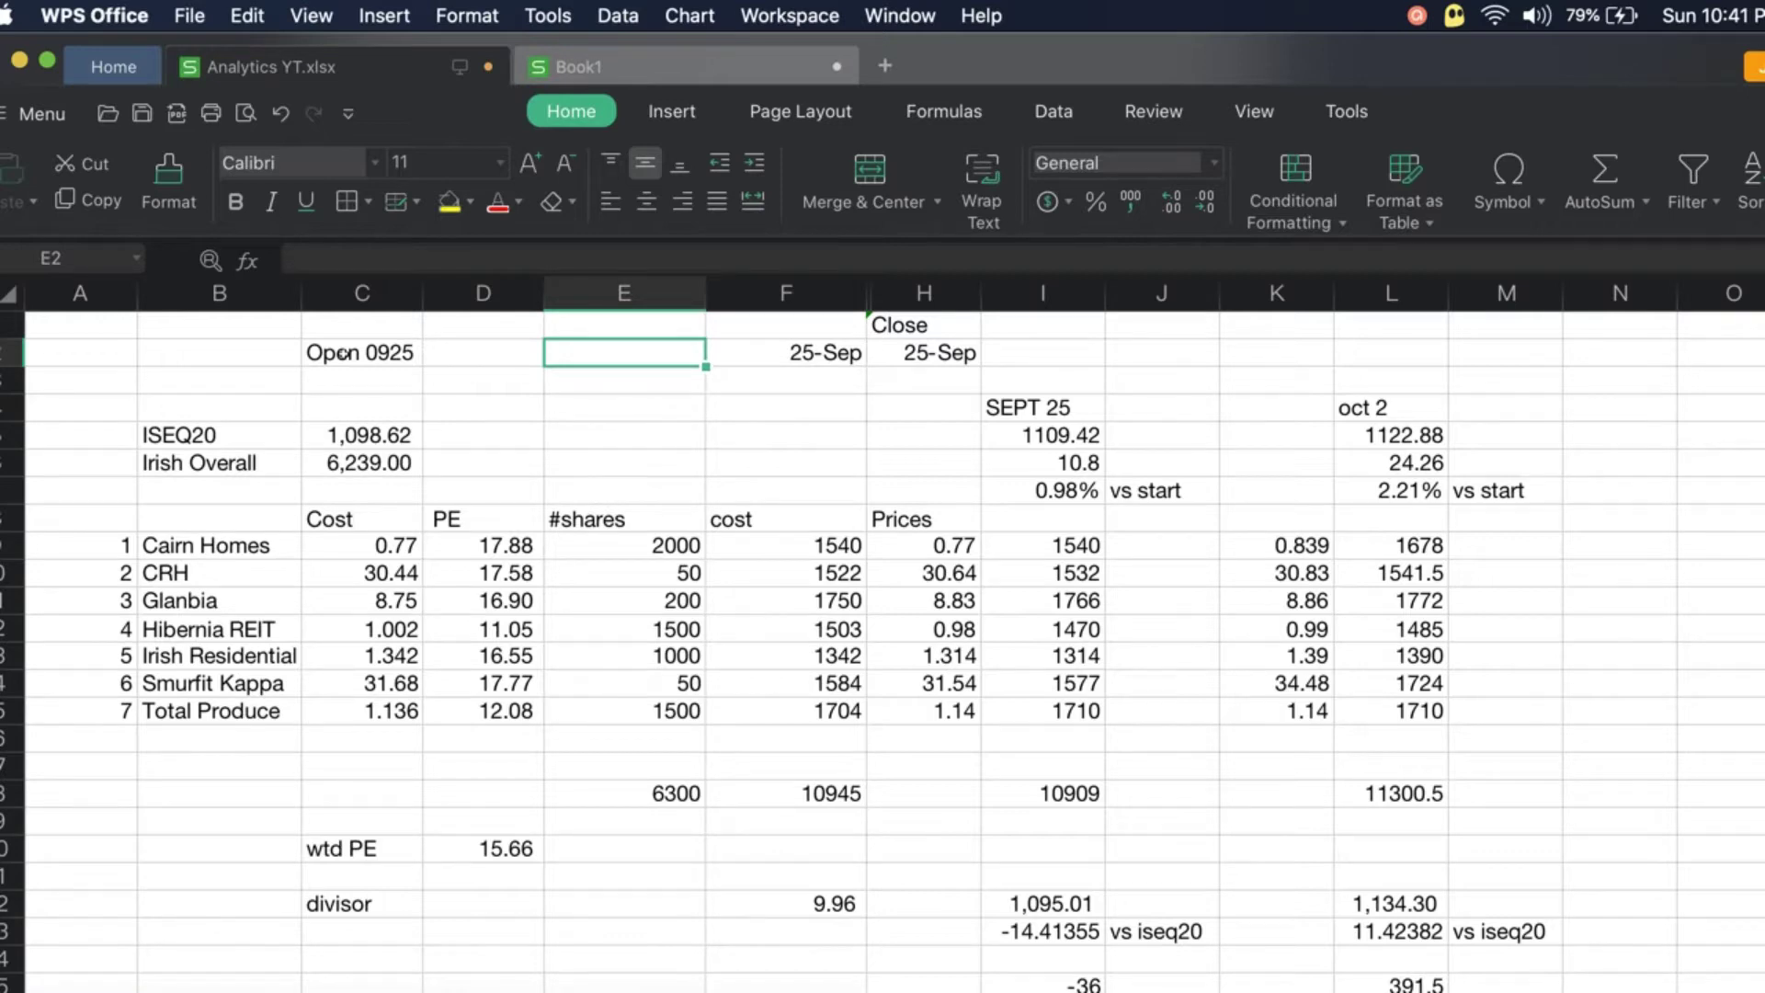
pyautogui.press('Down')
pyautogui.press('Down')
pyautogui.press('Down')
pyautogui.press('Down')
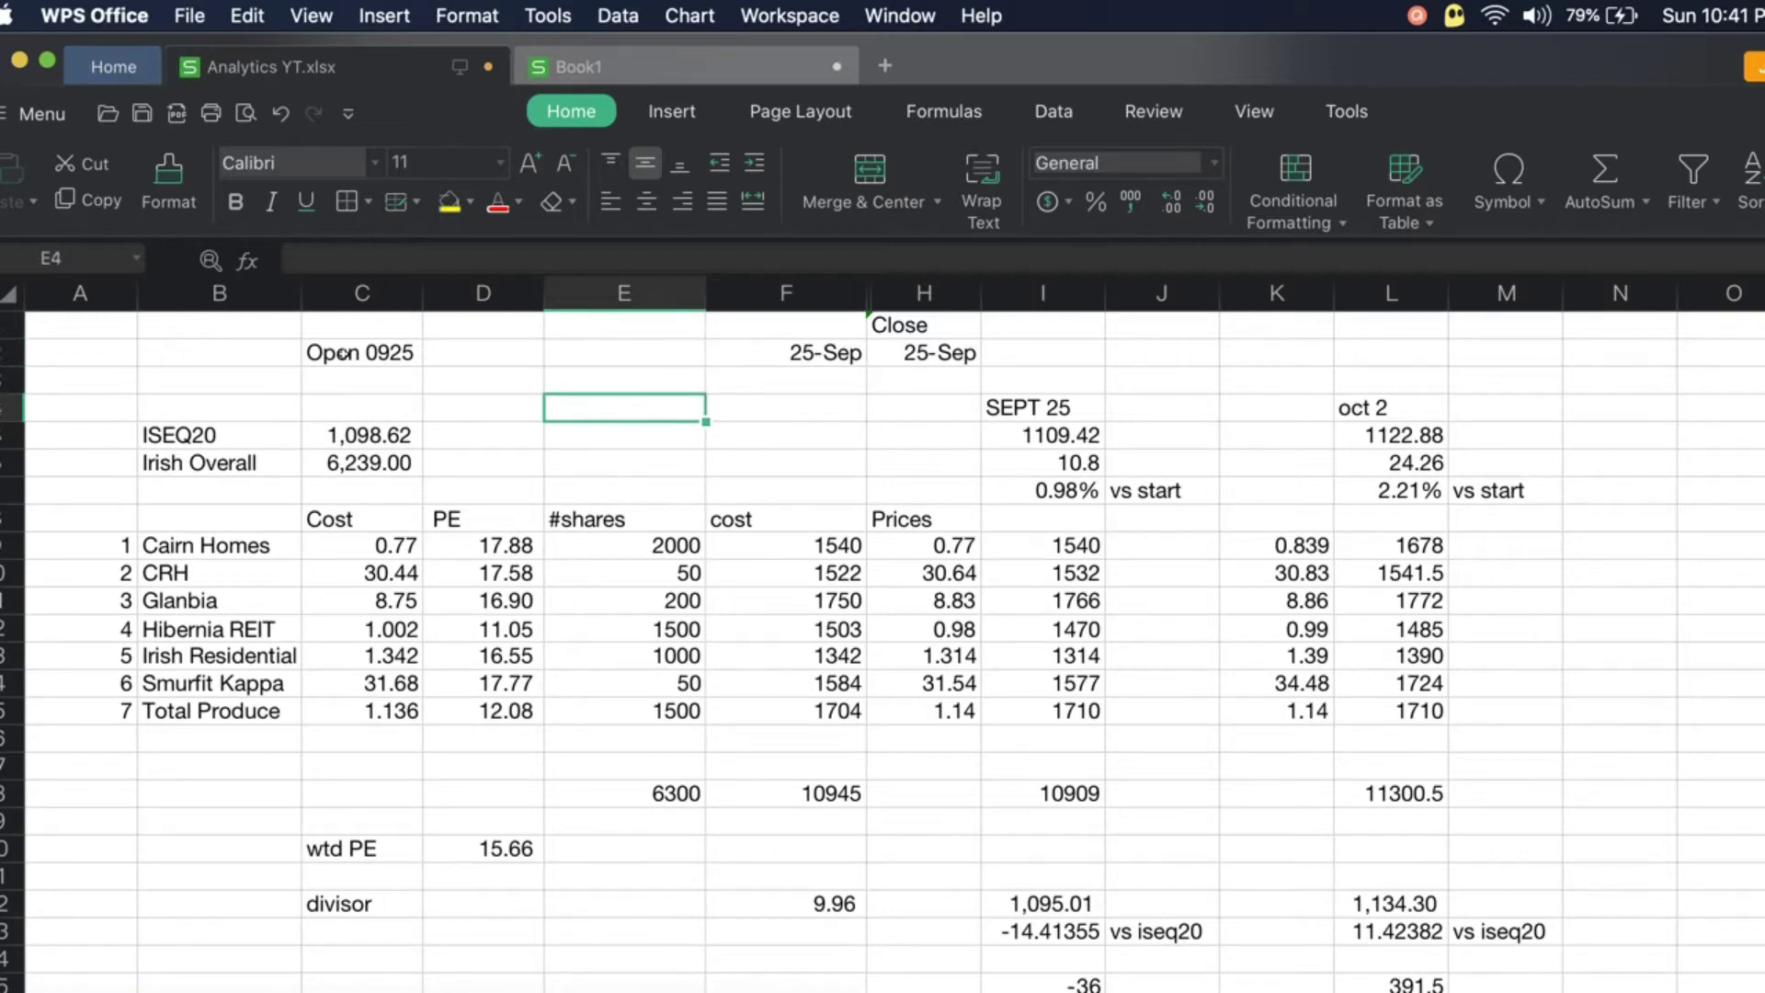
pyautogui.press('Left')
pyautogui.press('Left')
pyautogui.press('Up')
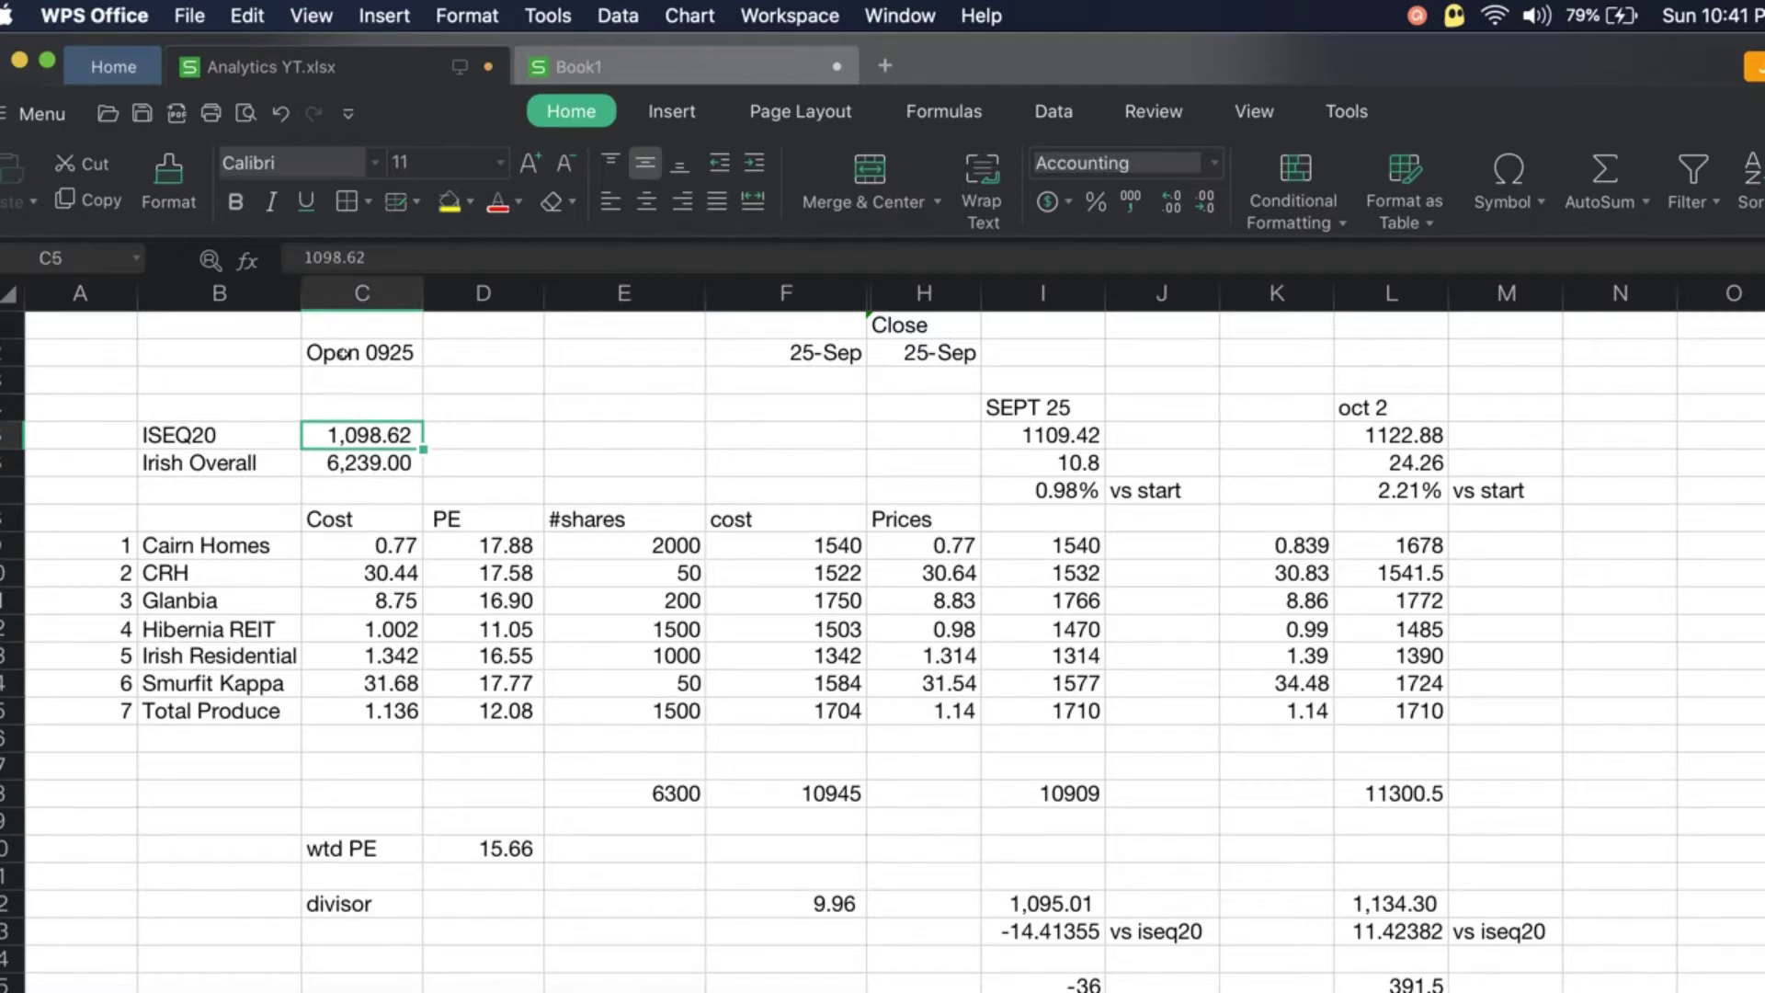
pyautogui.press('Right')
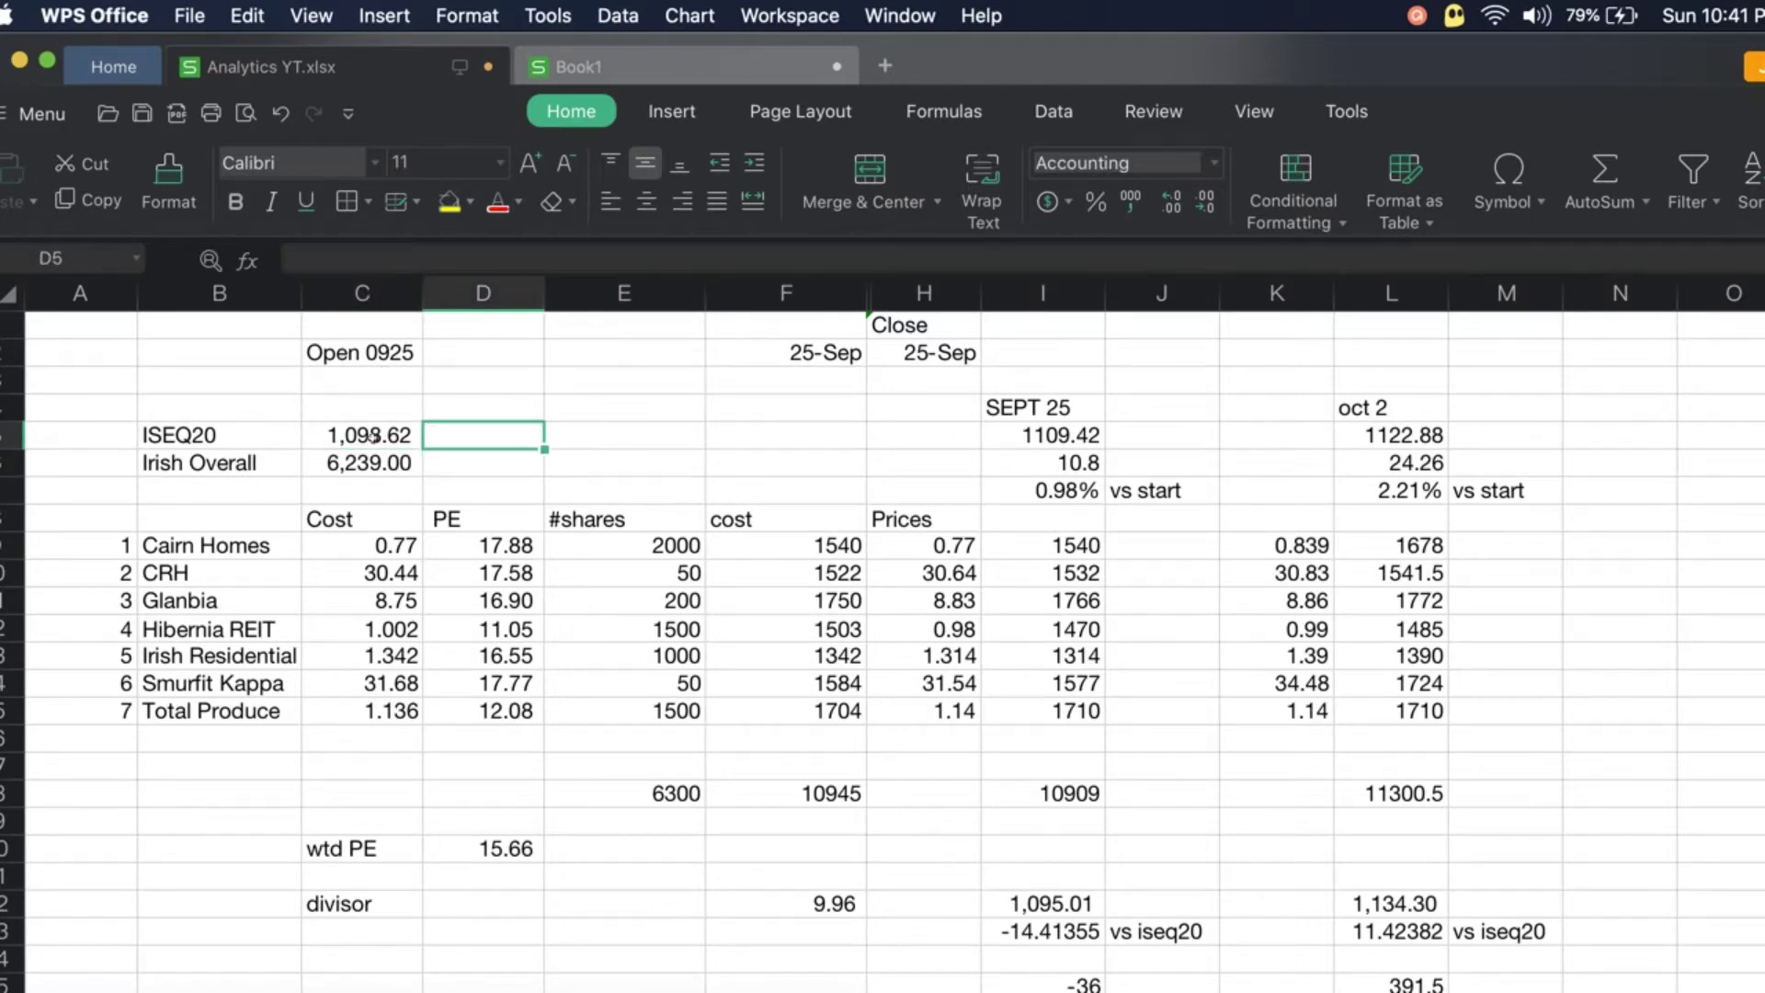
pyautogui.click(374, 352)
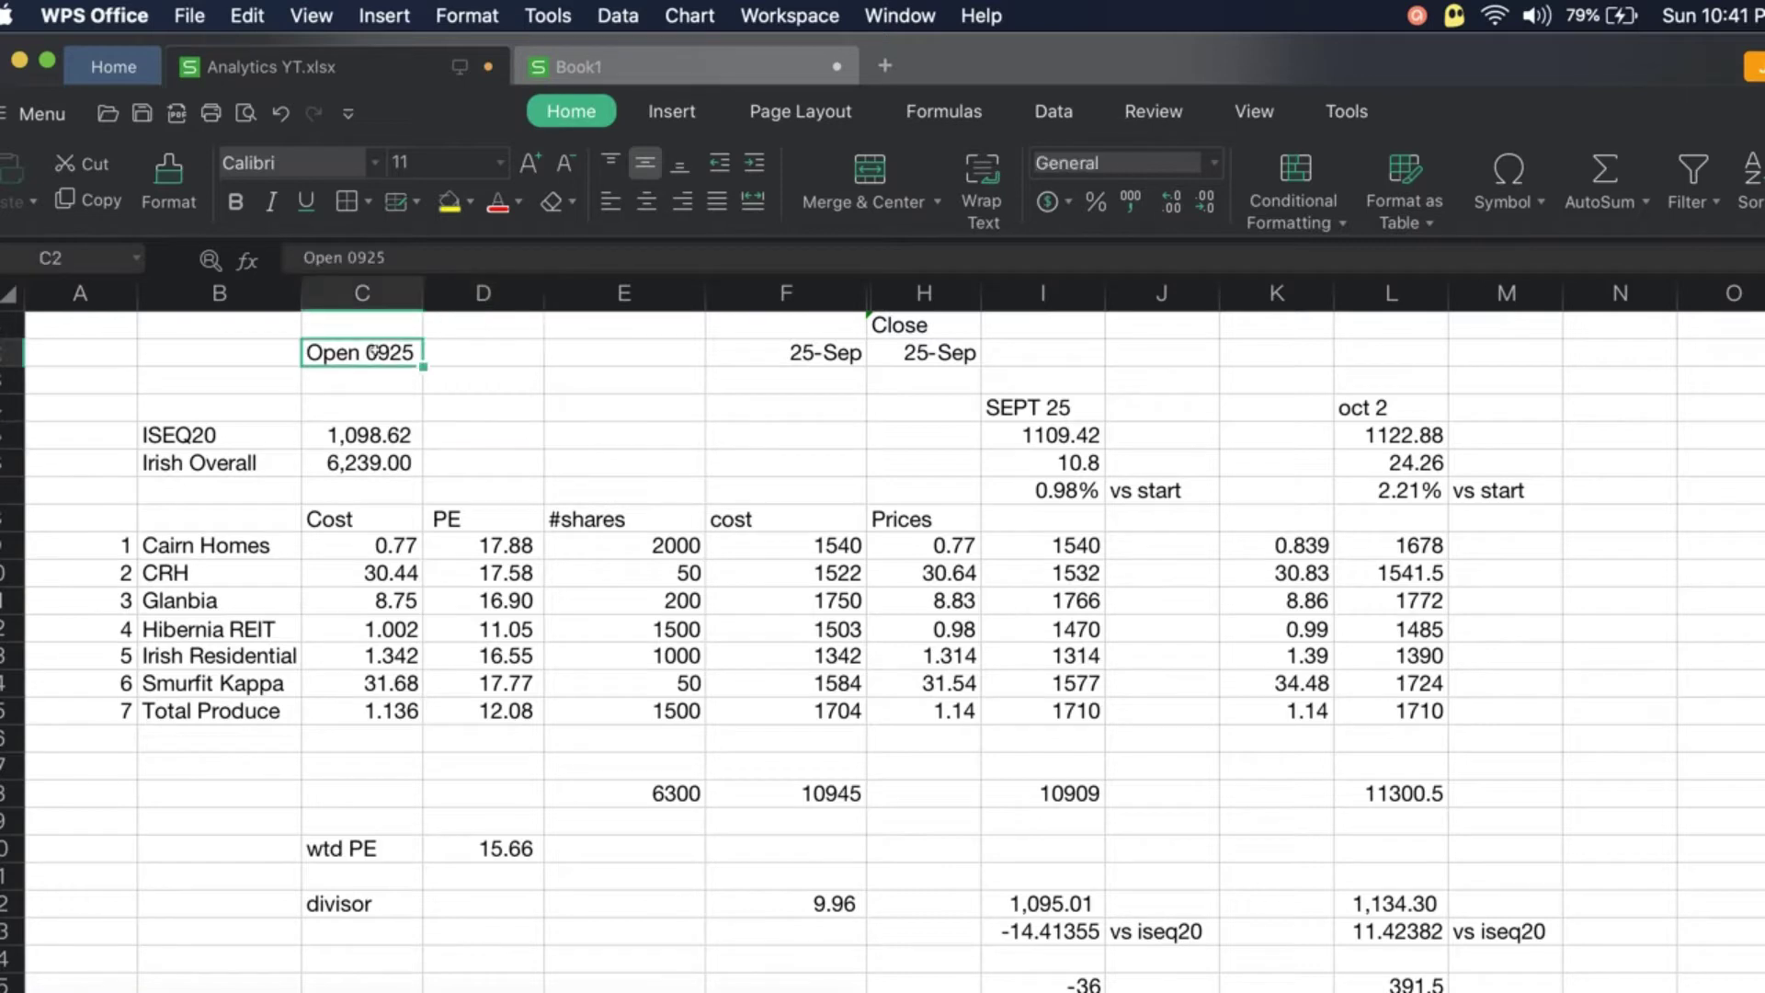
pyautogui.click(363, 433)
# Check the Oct 2 ISEQ20 value 1122.88, its gain of 24.26 and 2.21% rise.
pyautogui.press('Right')
pyautogui.press('Right')
pyautogui.press('Right')
pyautogui.press('Right')
pyautogui.press('Right')
pyautogui.press('Right')
pyautogui.press('Right')
pyautogui.press('Right')
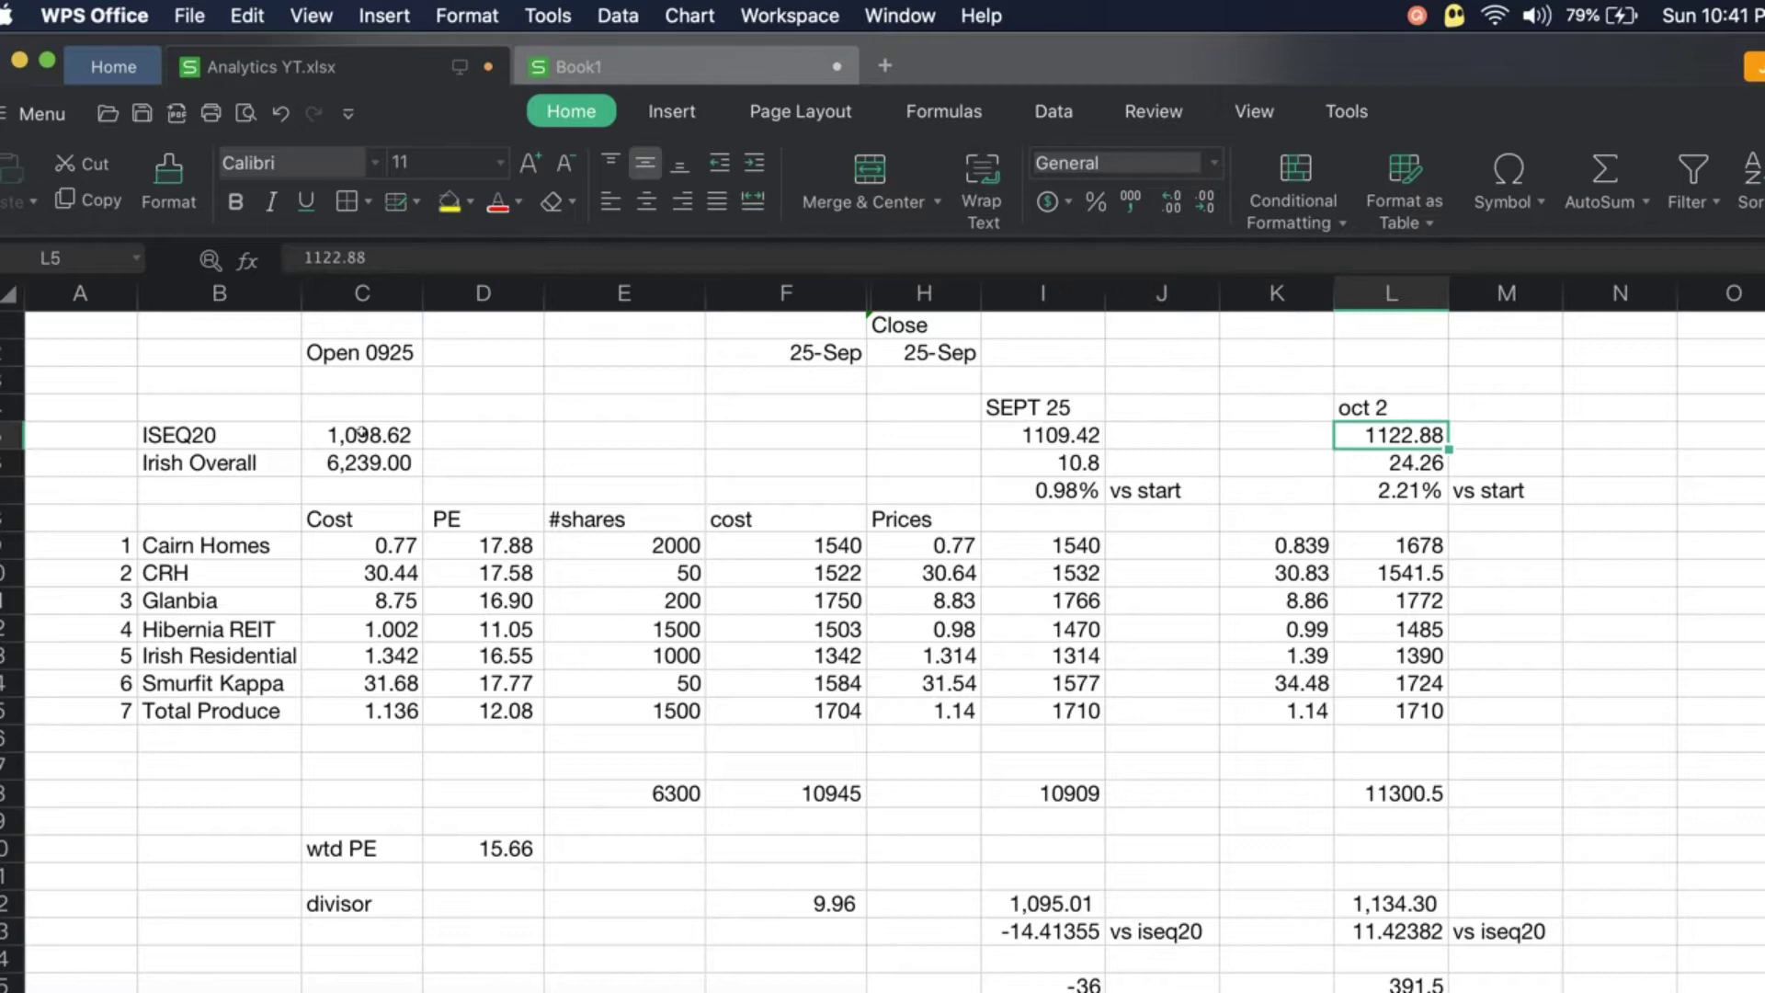
pyautogui.press('Up')
pyautogui.press('Down')
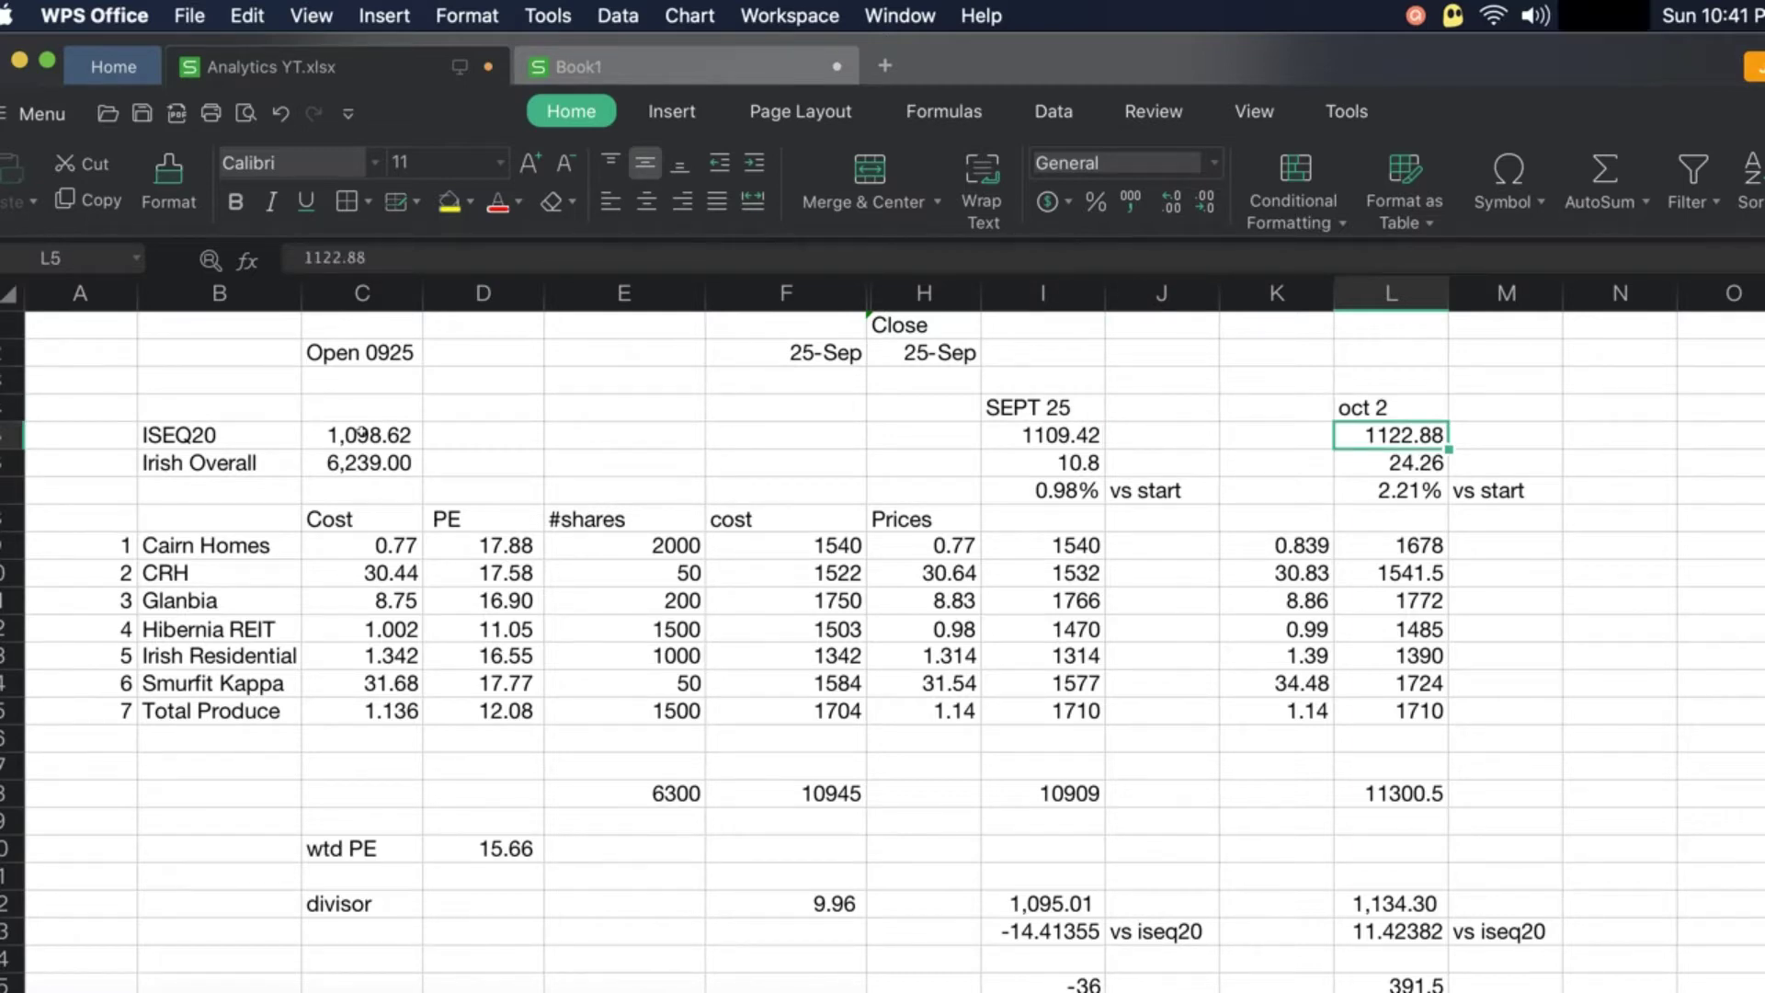
pyautogui.press('Down')
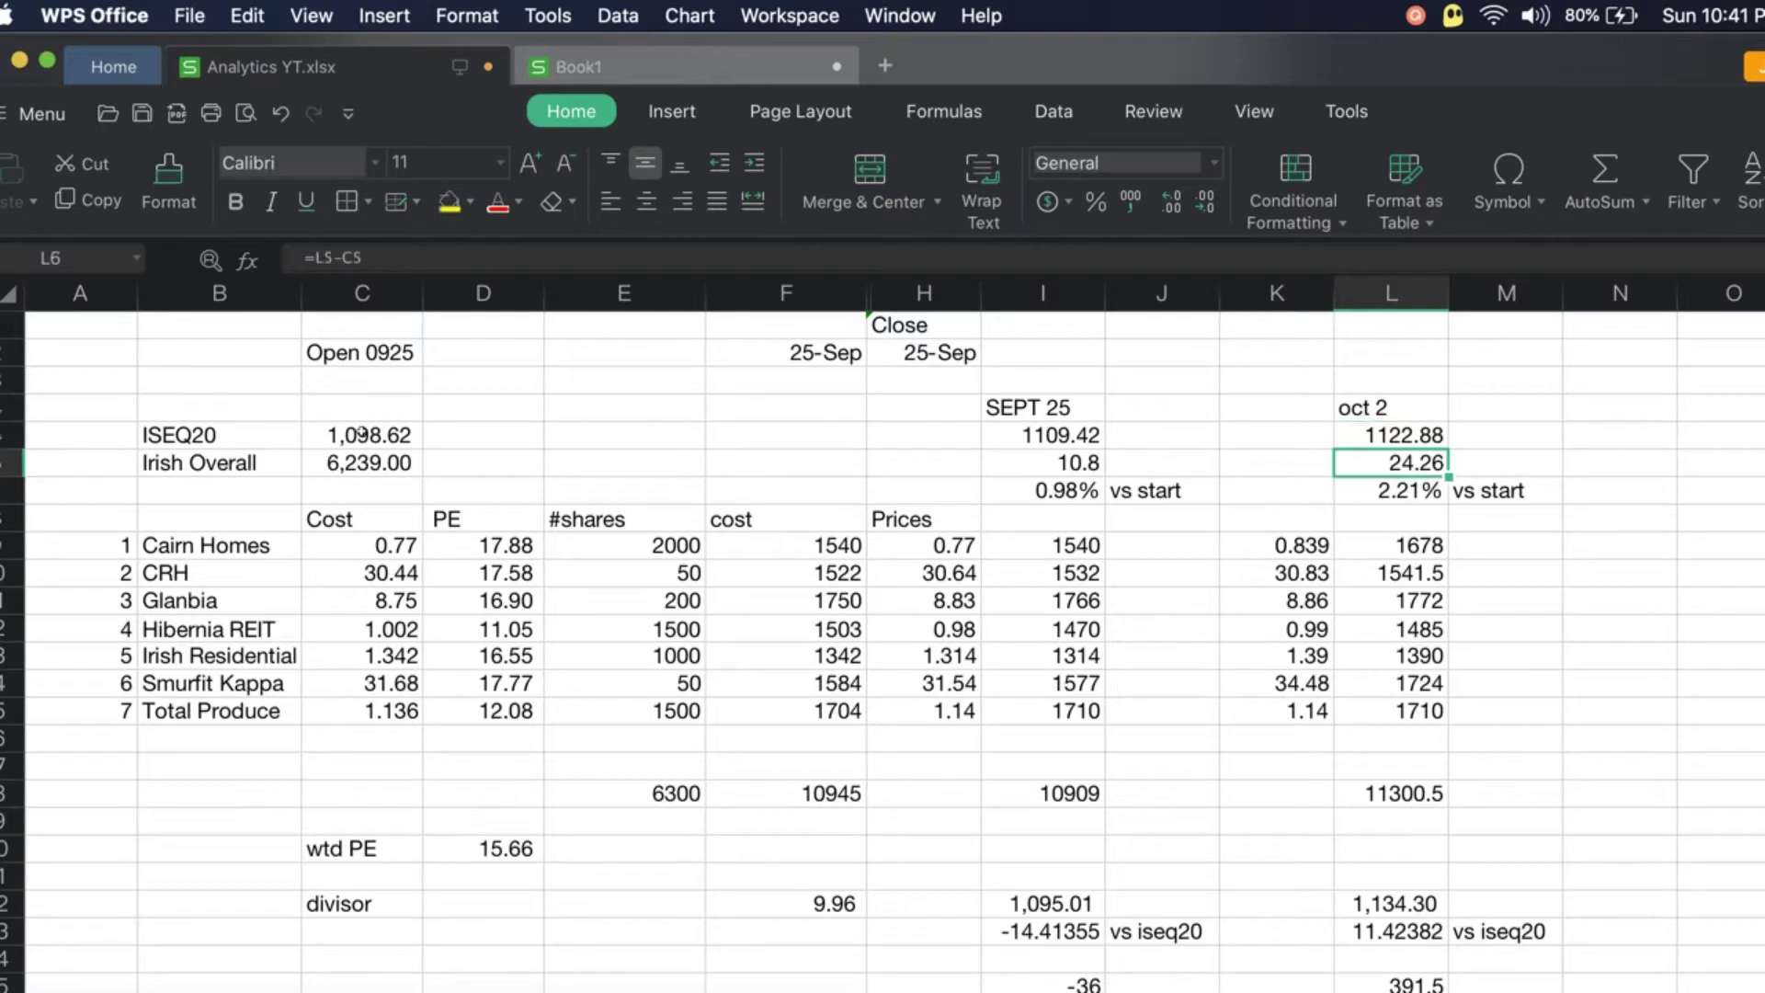
pyautogui.press('Down')
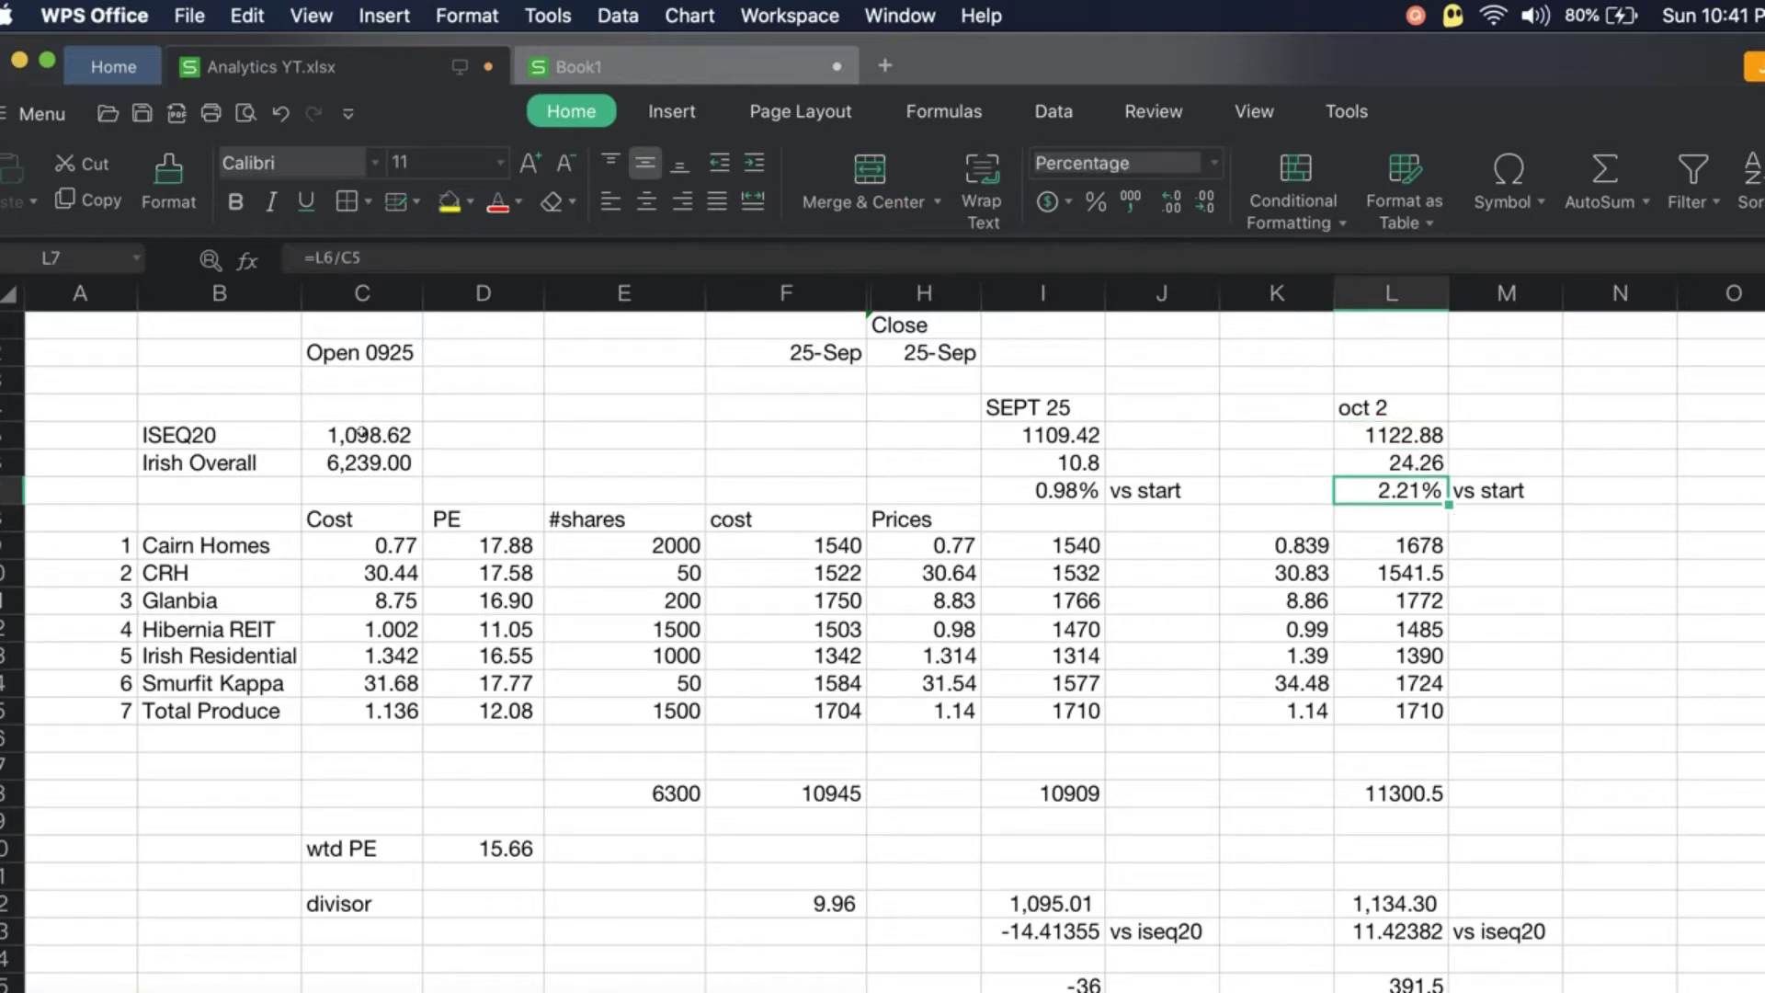
# Inspect the Oct 2 holding value formulas for Cairn Homes and CRH.
pyautogui.press('Down')
pyautogui.press('Down')
pyautogui.press('Down')
pyautogui.press('Down')
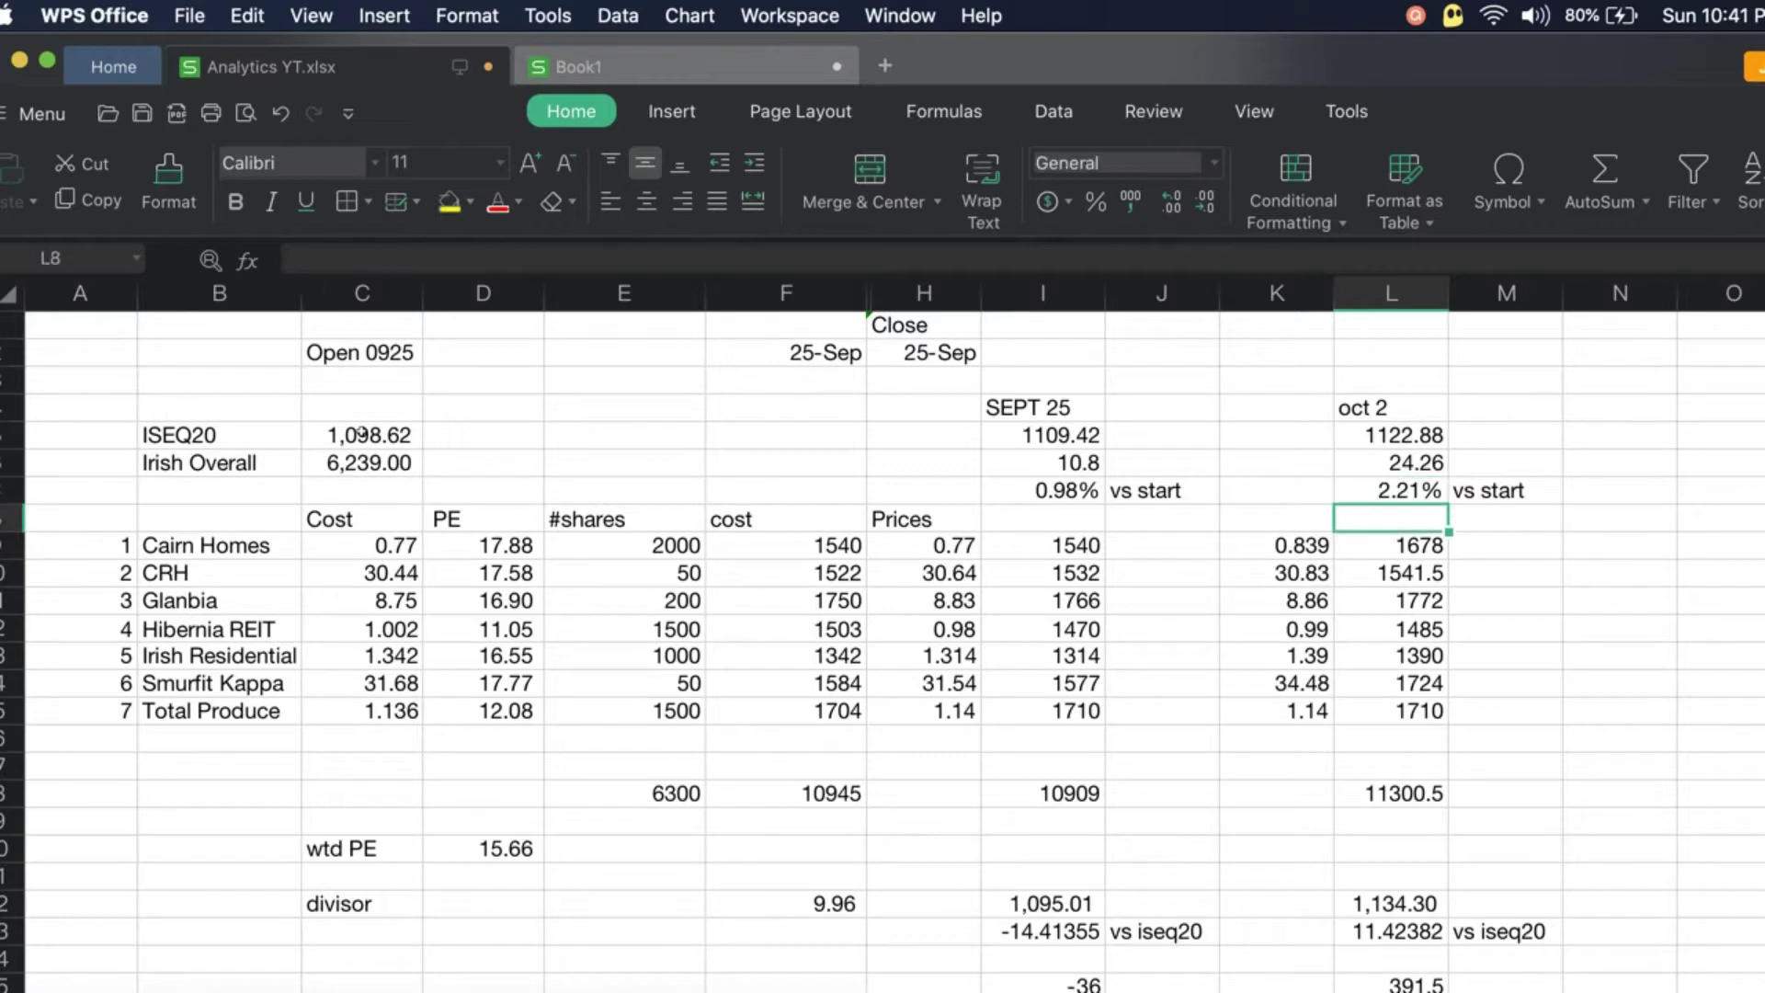
pyautogui.press('Up')
pyautogui.press('Up')
pyautogui.press('Down')
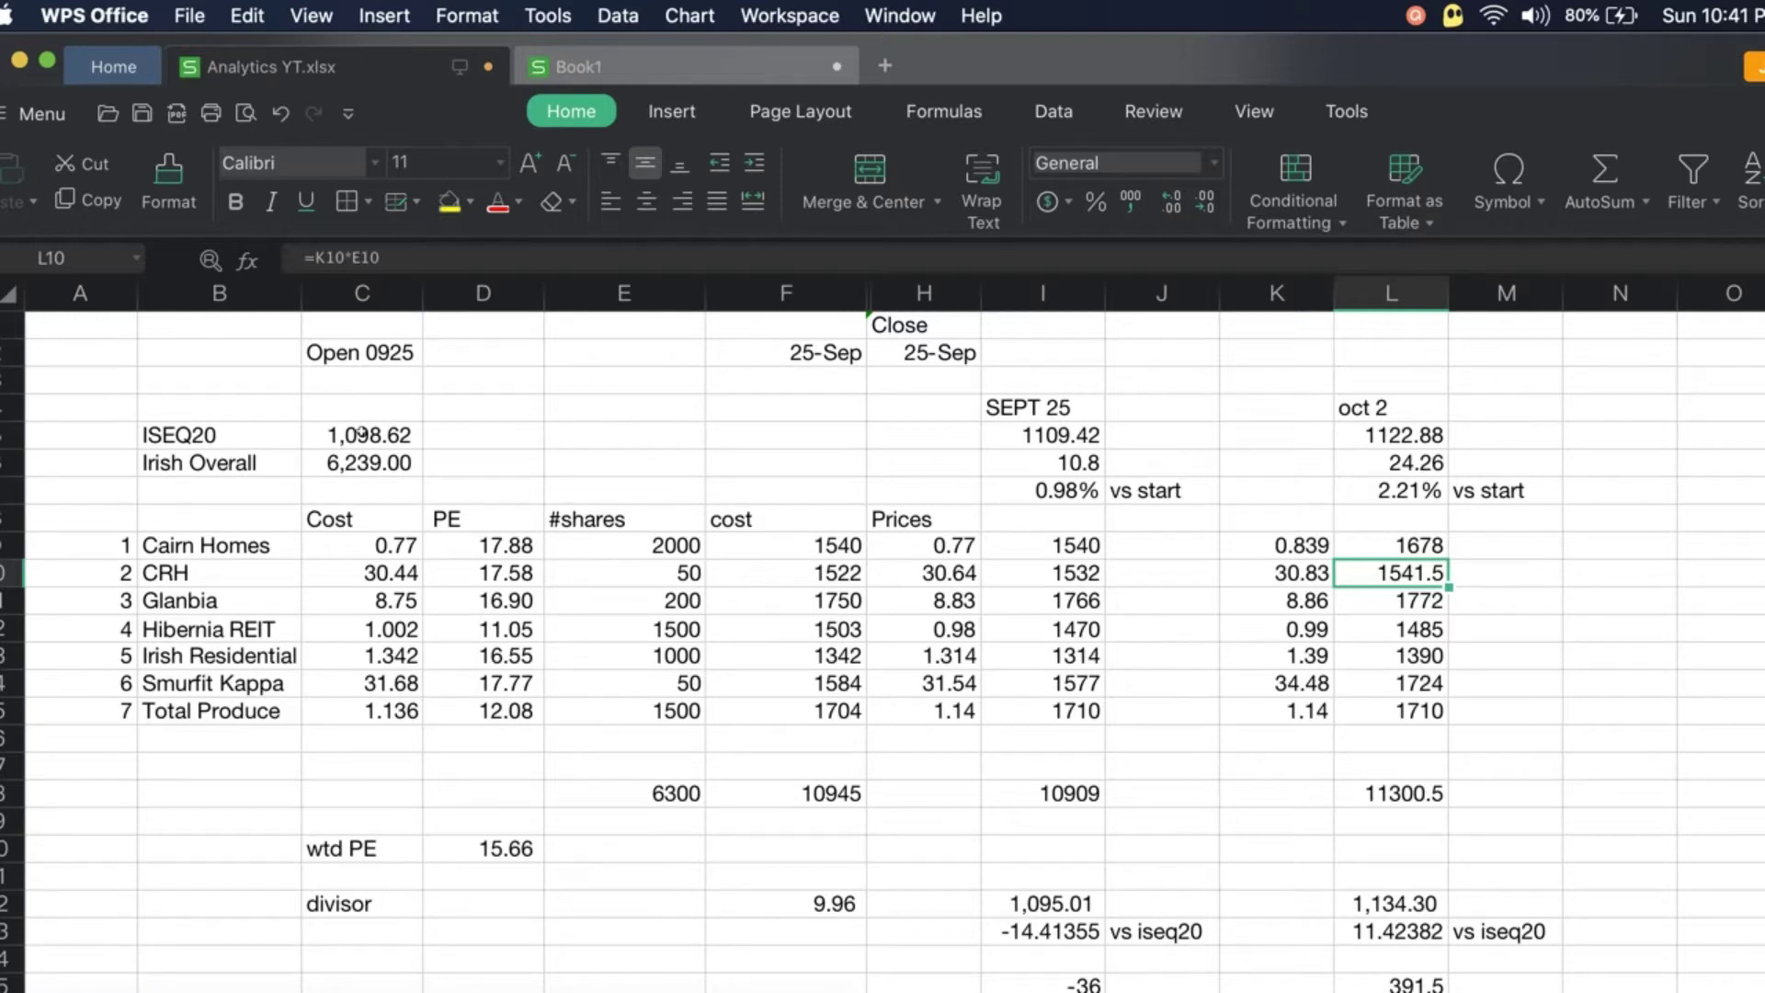
pyautogui.press('Up')
pyautogui.press('Left')
pyautogui.press('Right')
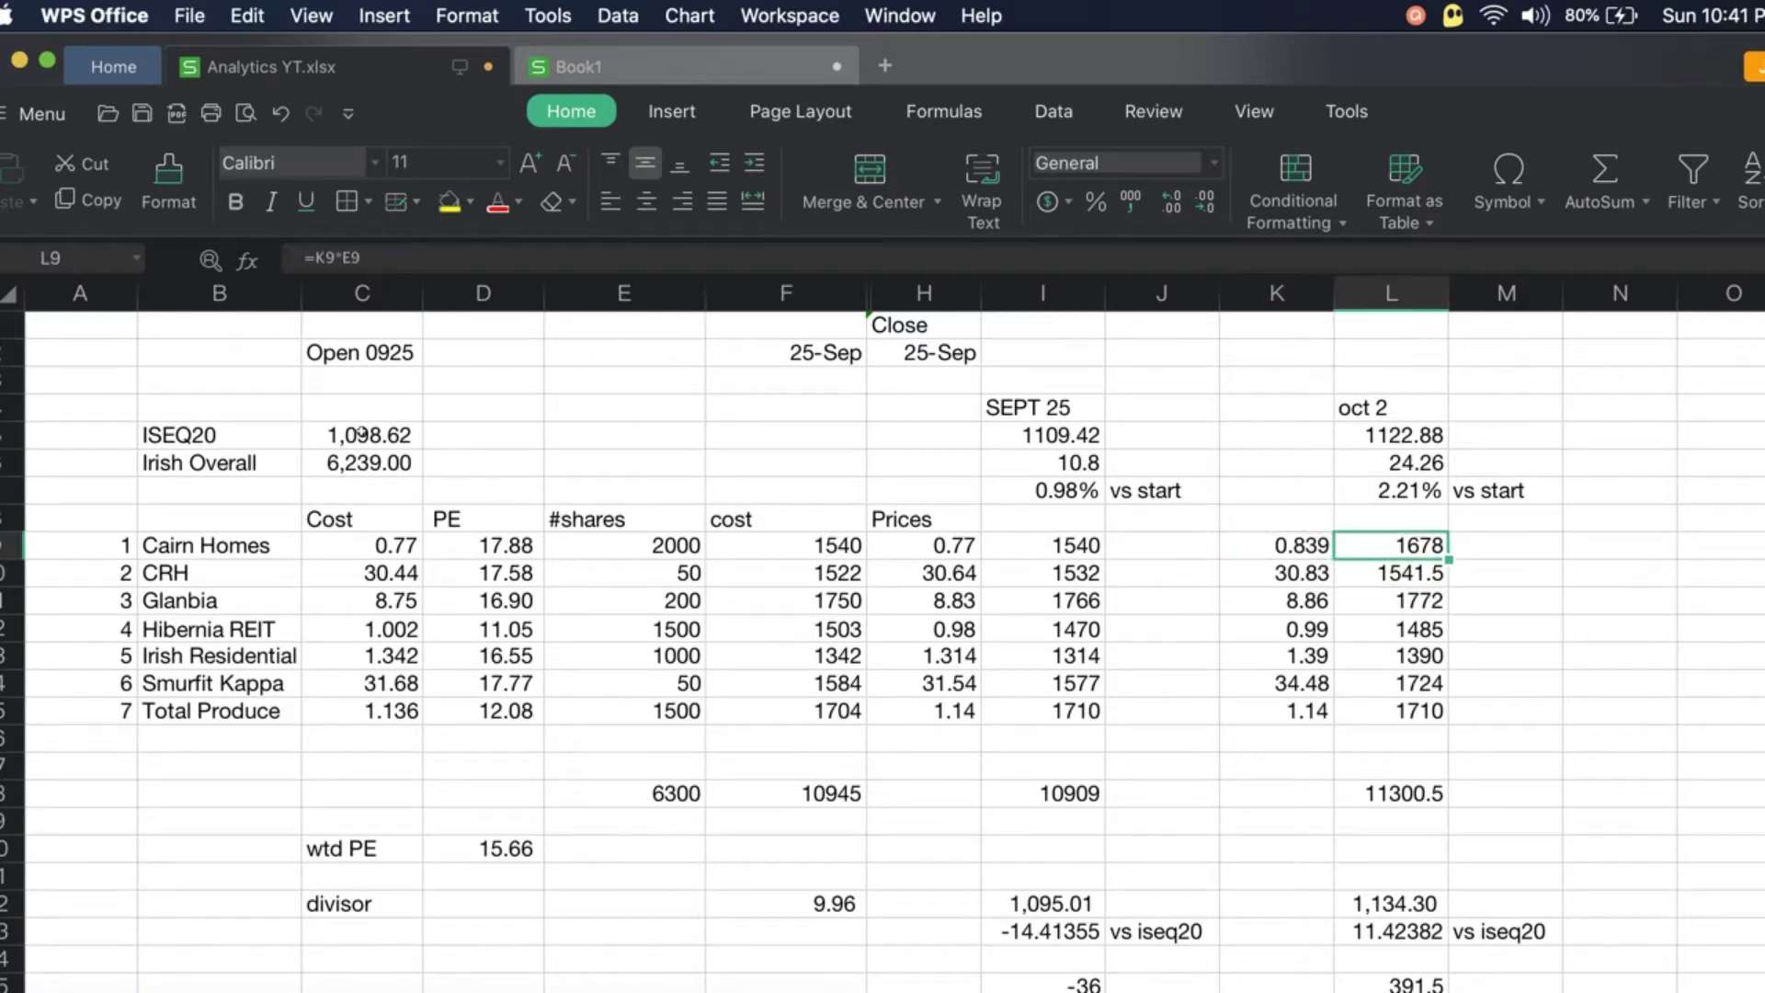
pyautogui.press('Down')
# Check Oct 2 prices: CRH 30.83, Glanbia 8.86, Hibernia 0.99, Irish Residential 1.39, Smurfit Kappa 34.48.
pyautogui.press('Left')
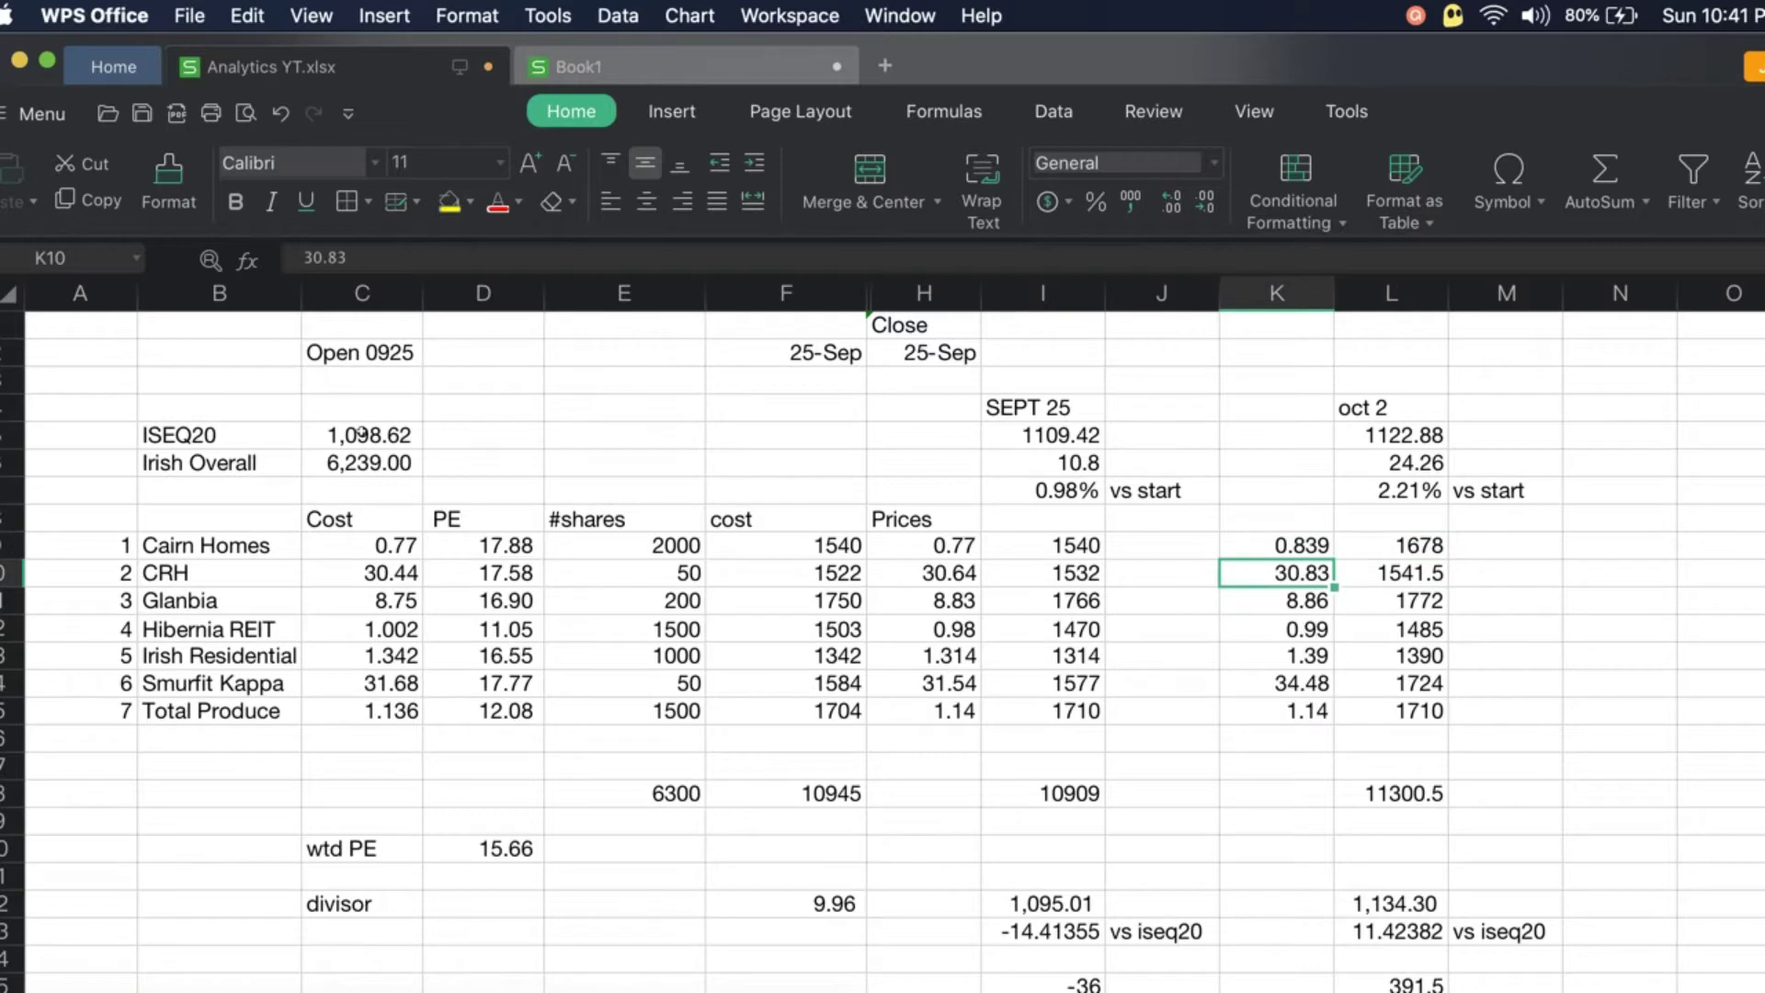
pyautogui.press('Down')
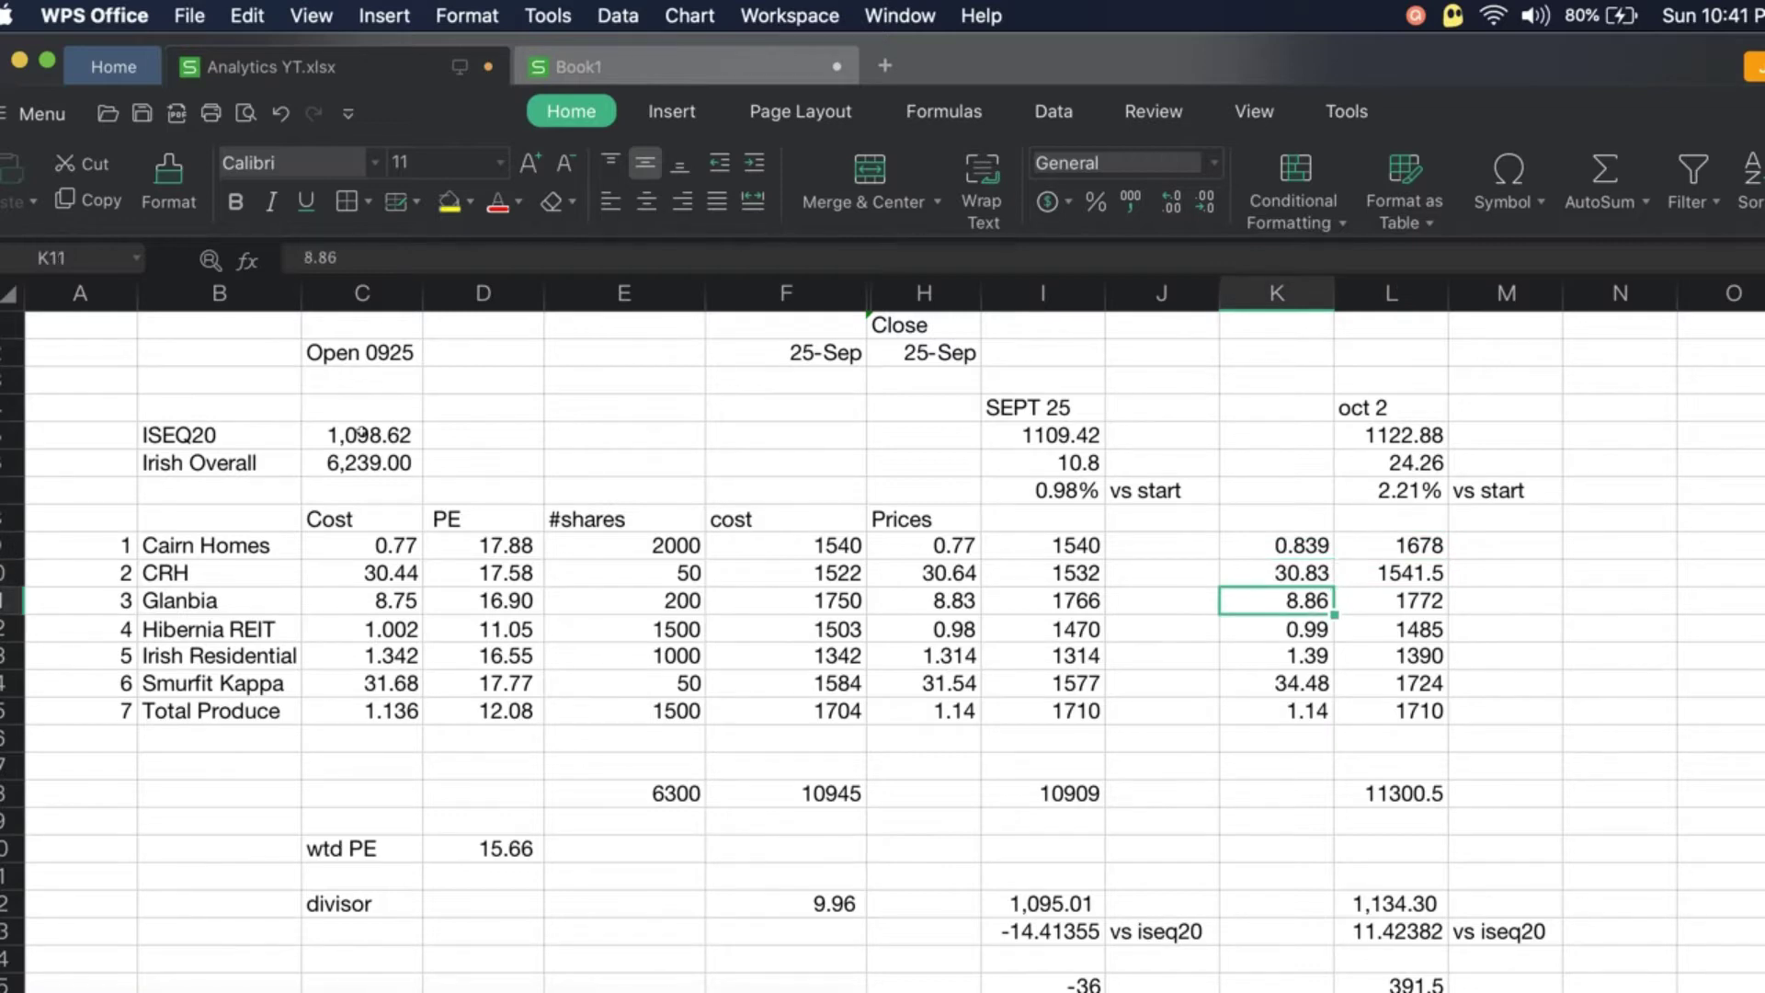
pyautogui.press('Down')
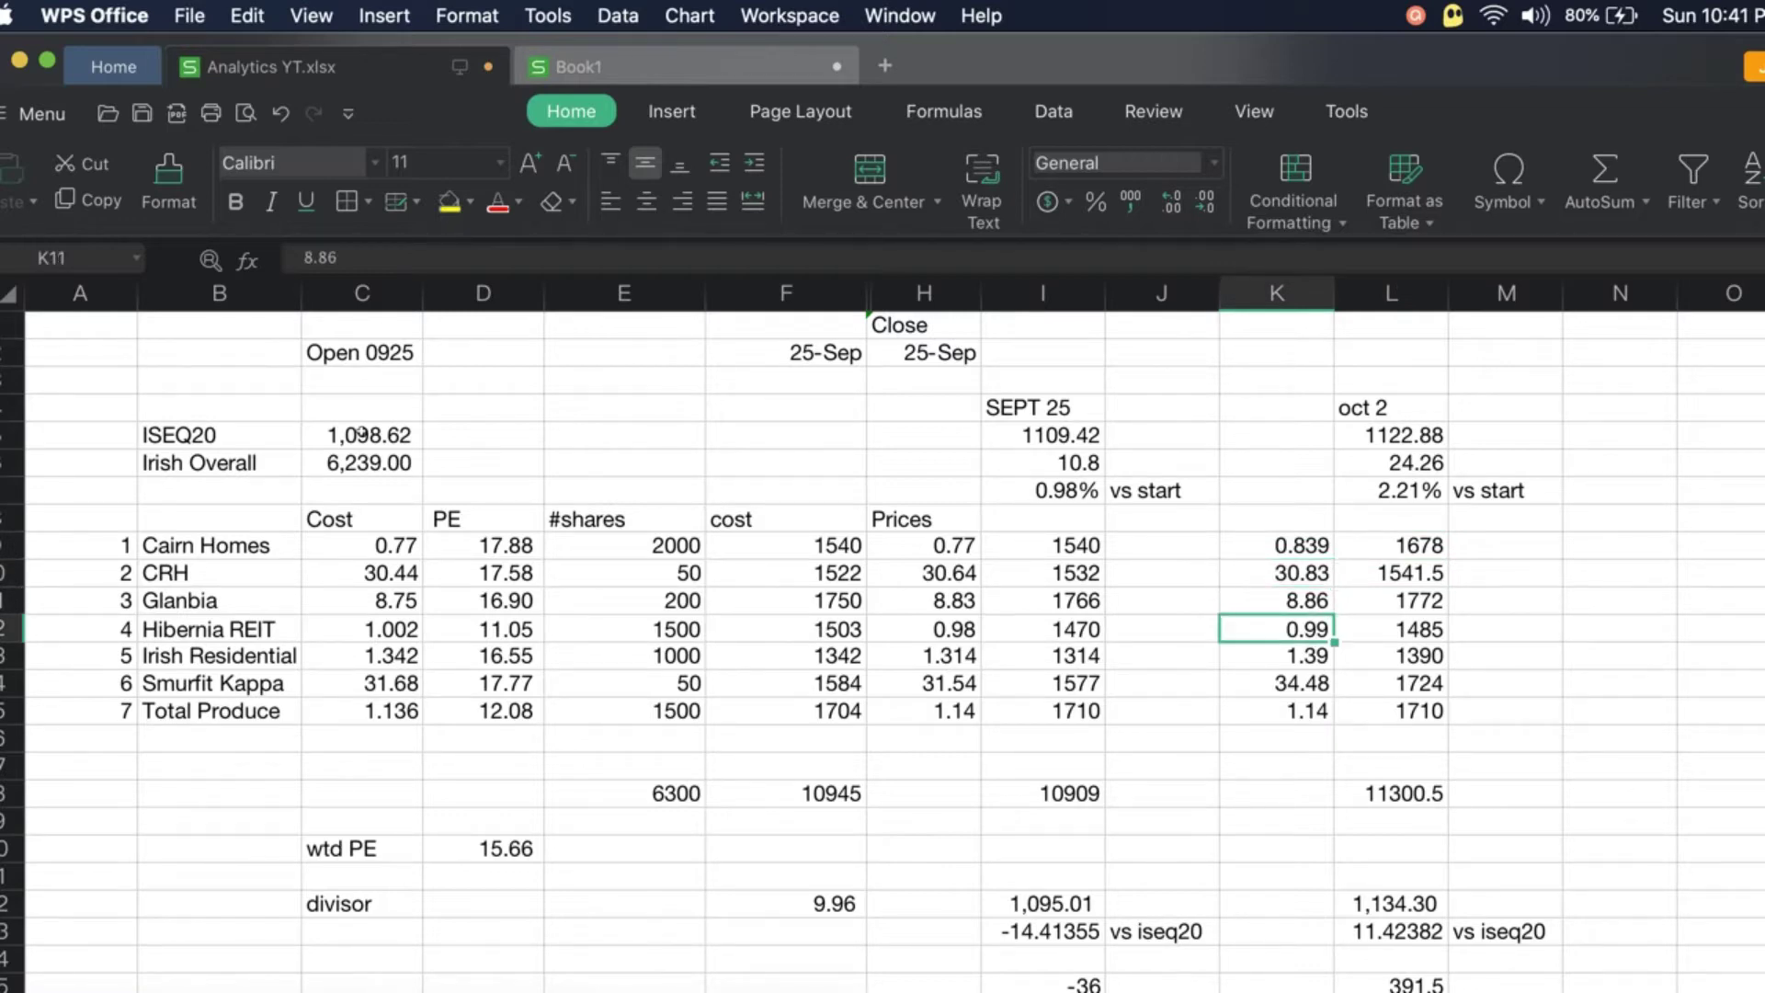
pyautogui.press('Down')
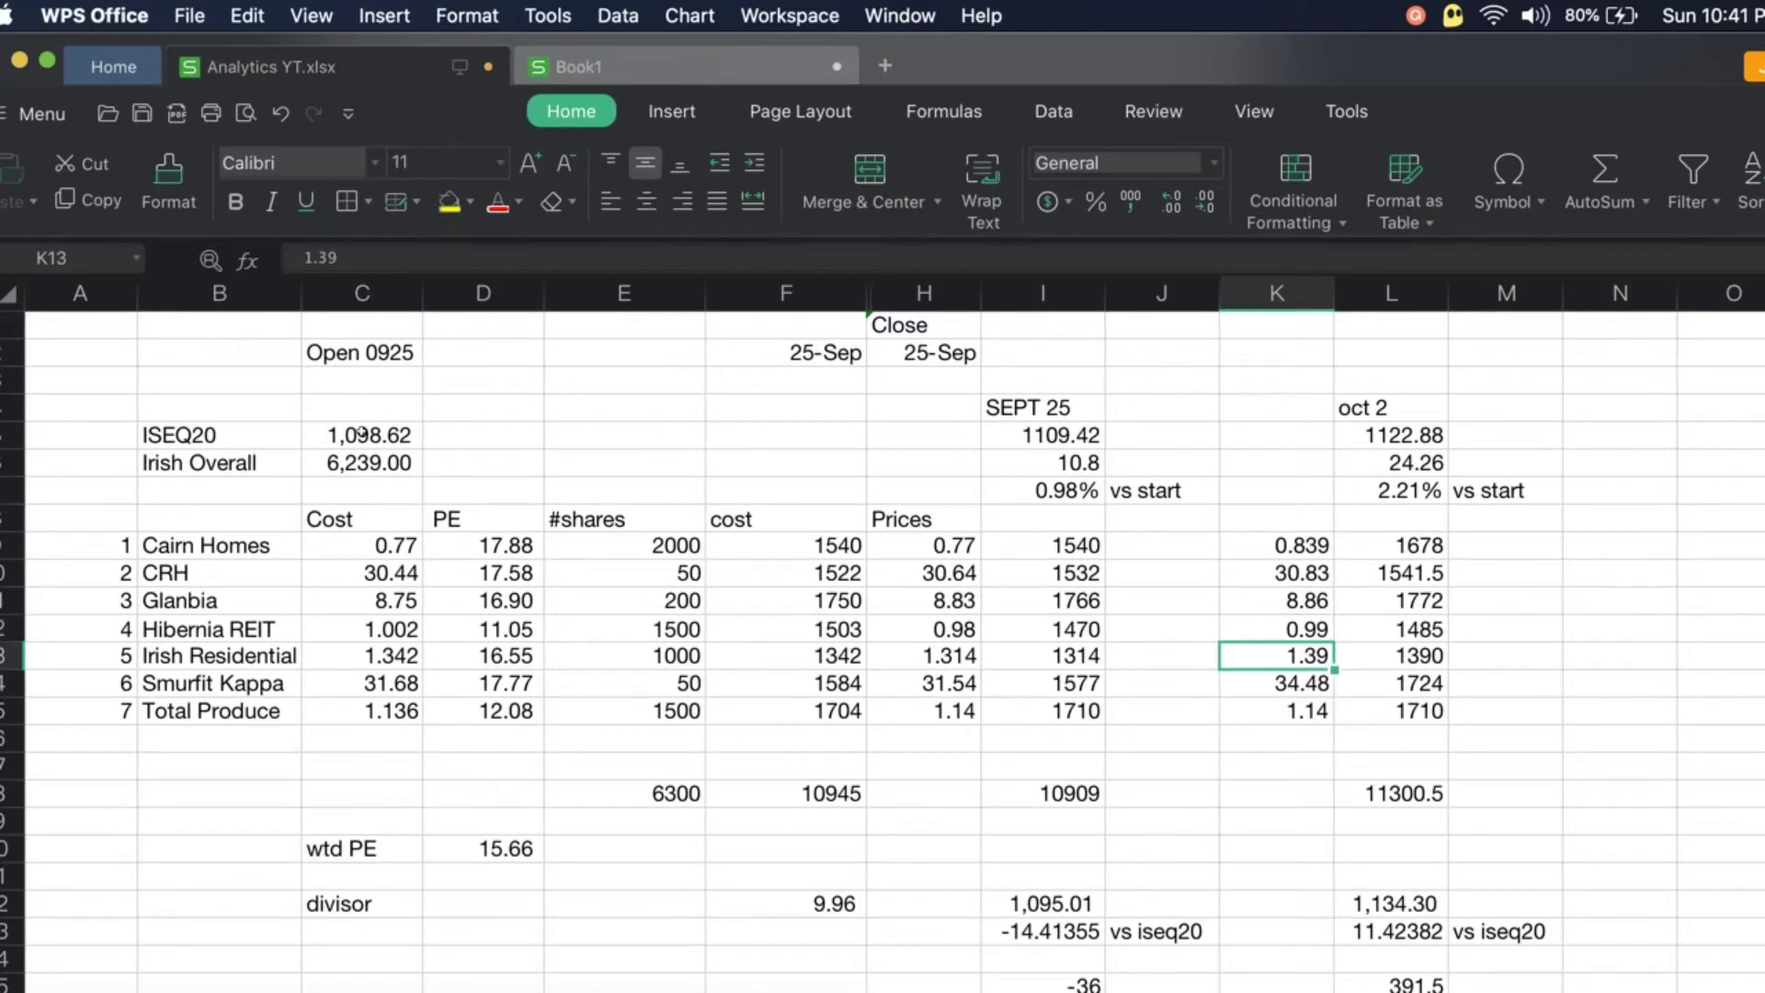
pyautogui.press('Down')
pyautogui.press('Down')
pyautogui.press('Up')
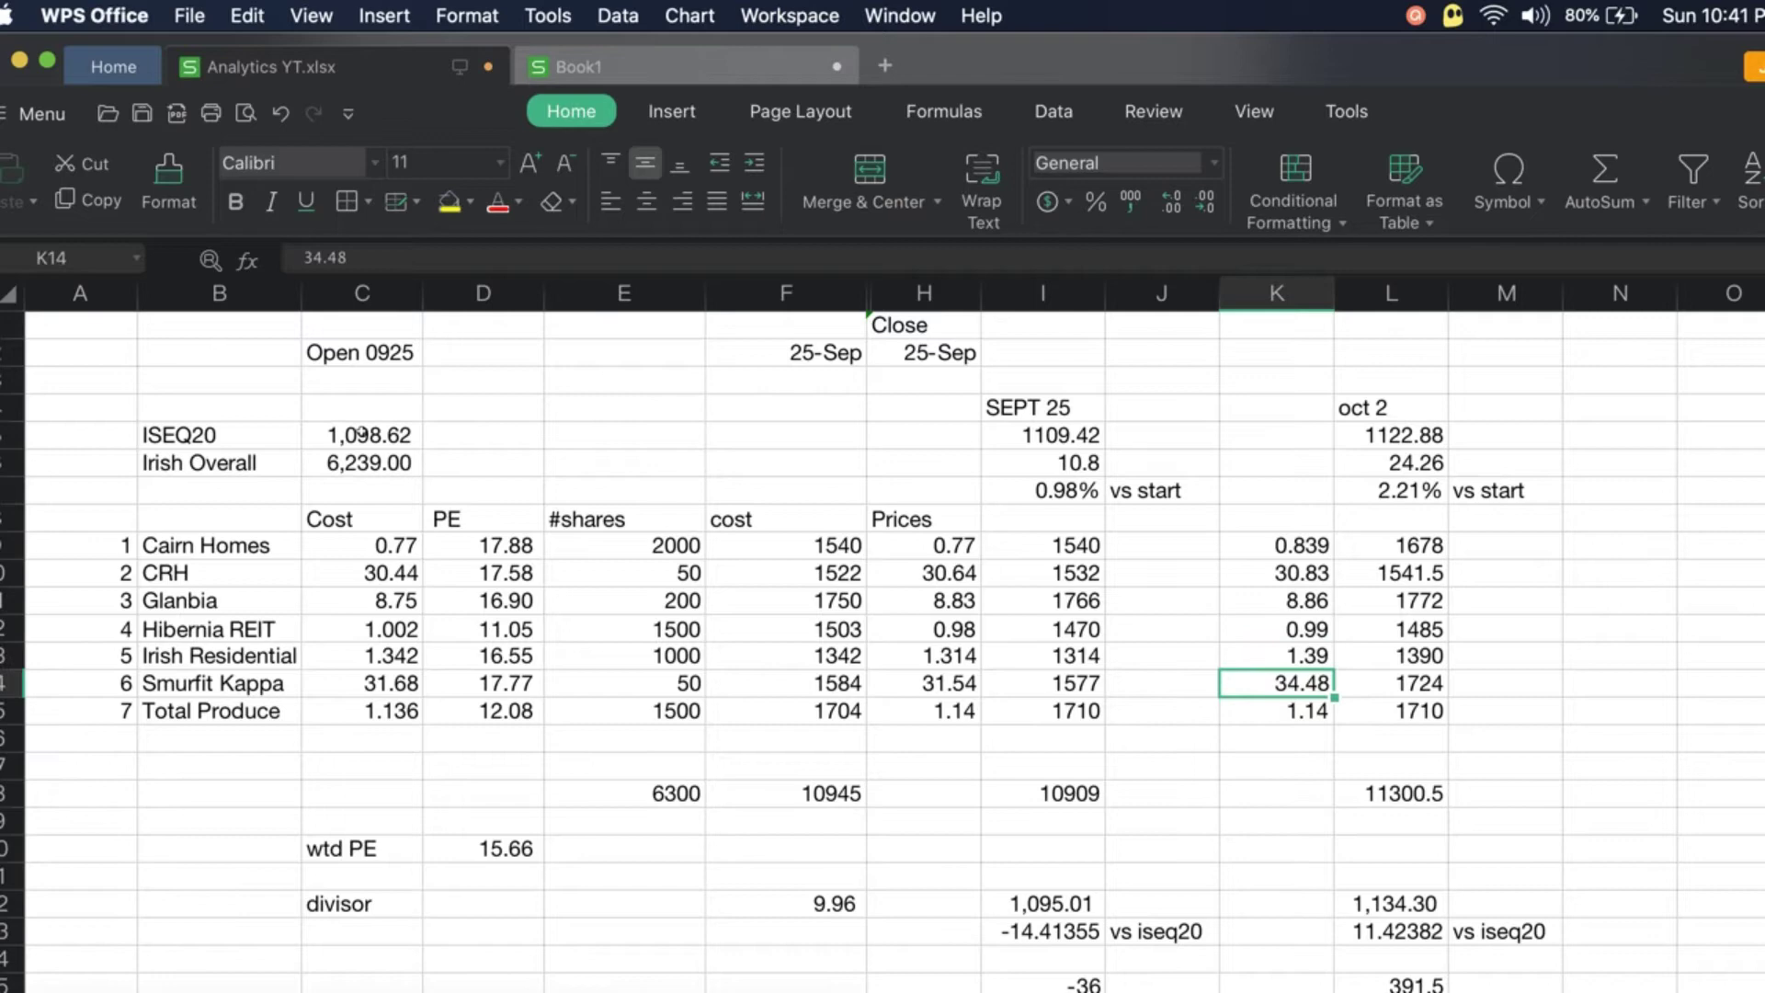
pyautogui.press('Down')
pyautogui.press('Down')
pyautogui.press('Down')
pyautogui.press('Down')
pyautogui.press('Down')
pyautogui.press('Down')
pyautogui.press('Down')
pyautogui.press('Down')
pyautogui.press('Down')
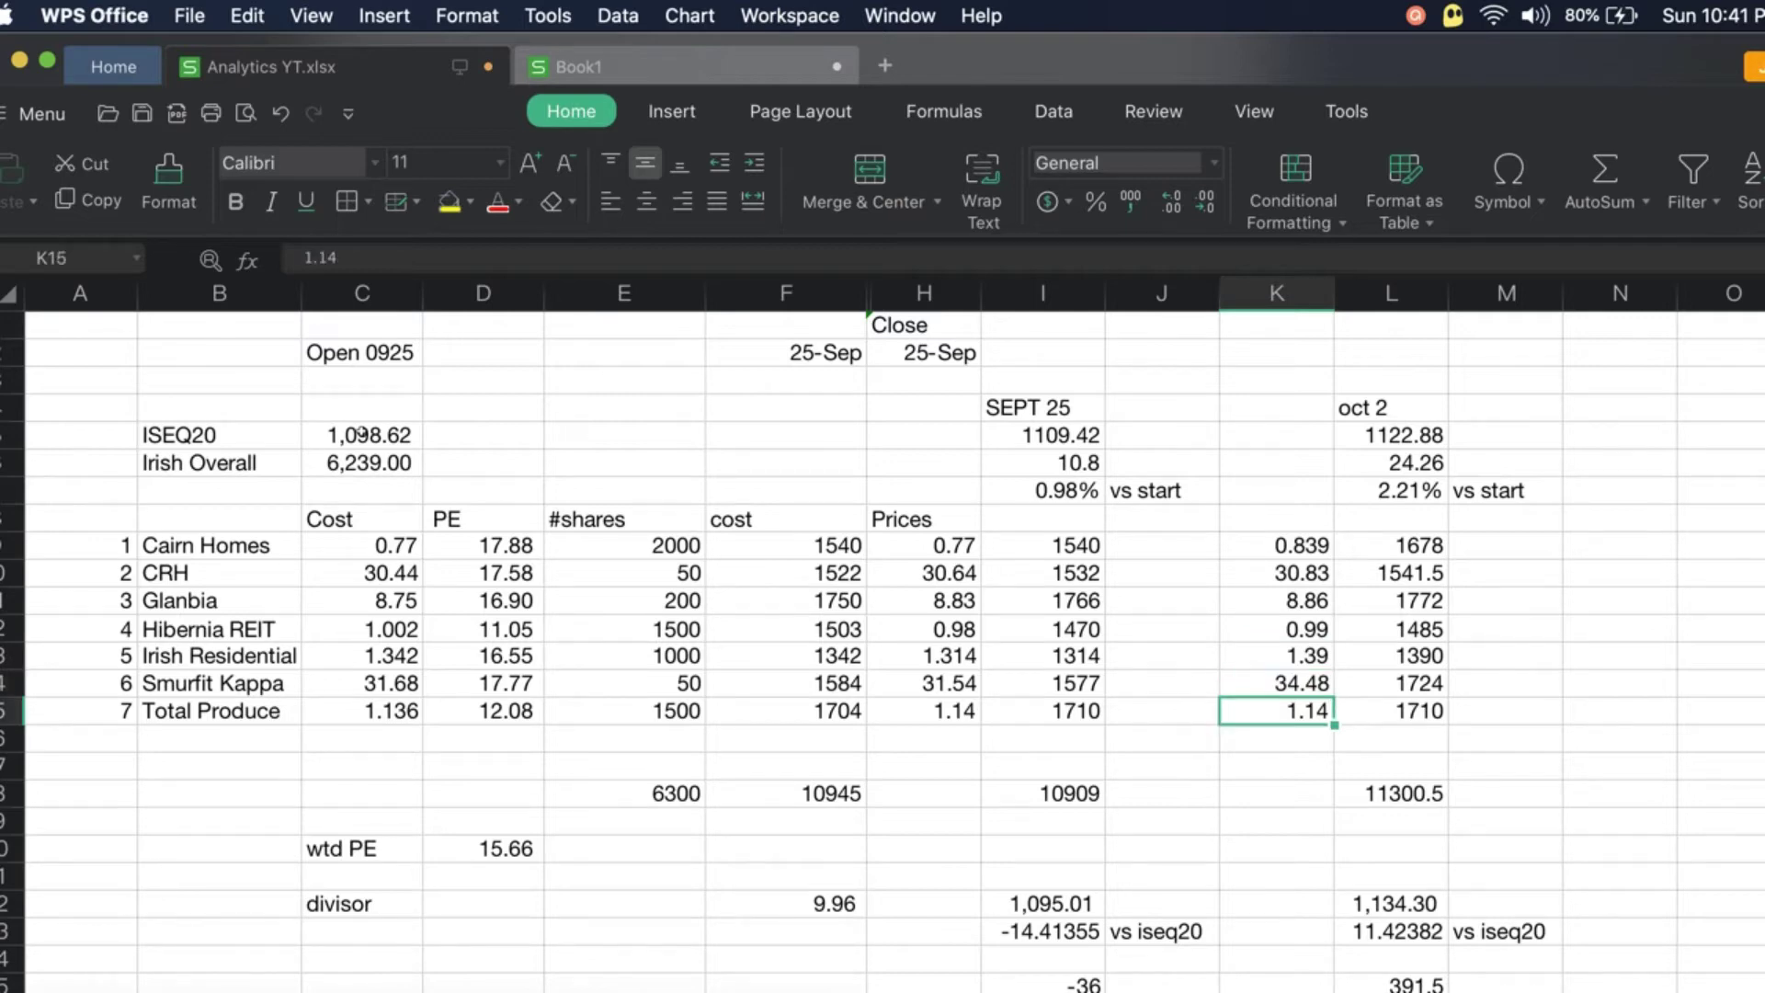
pyautogui.press('Down')
pyautogui.press('Down')
pyautogui.press('Down')
pyautogui.press('Down')
pyautogui.press('Down')
pyautogui.press('Down')
pyautogui.press('Down')
pyautogui.press('Down')
pyautogui.press('Down')
pyautogui.press('Down')
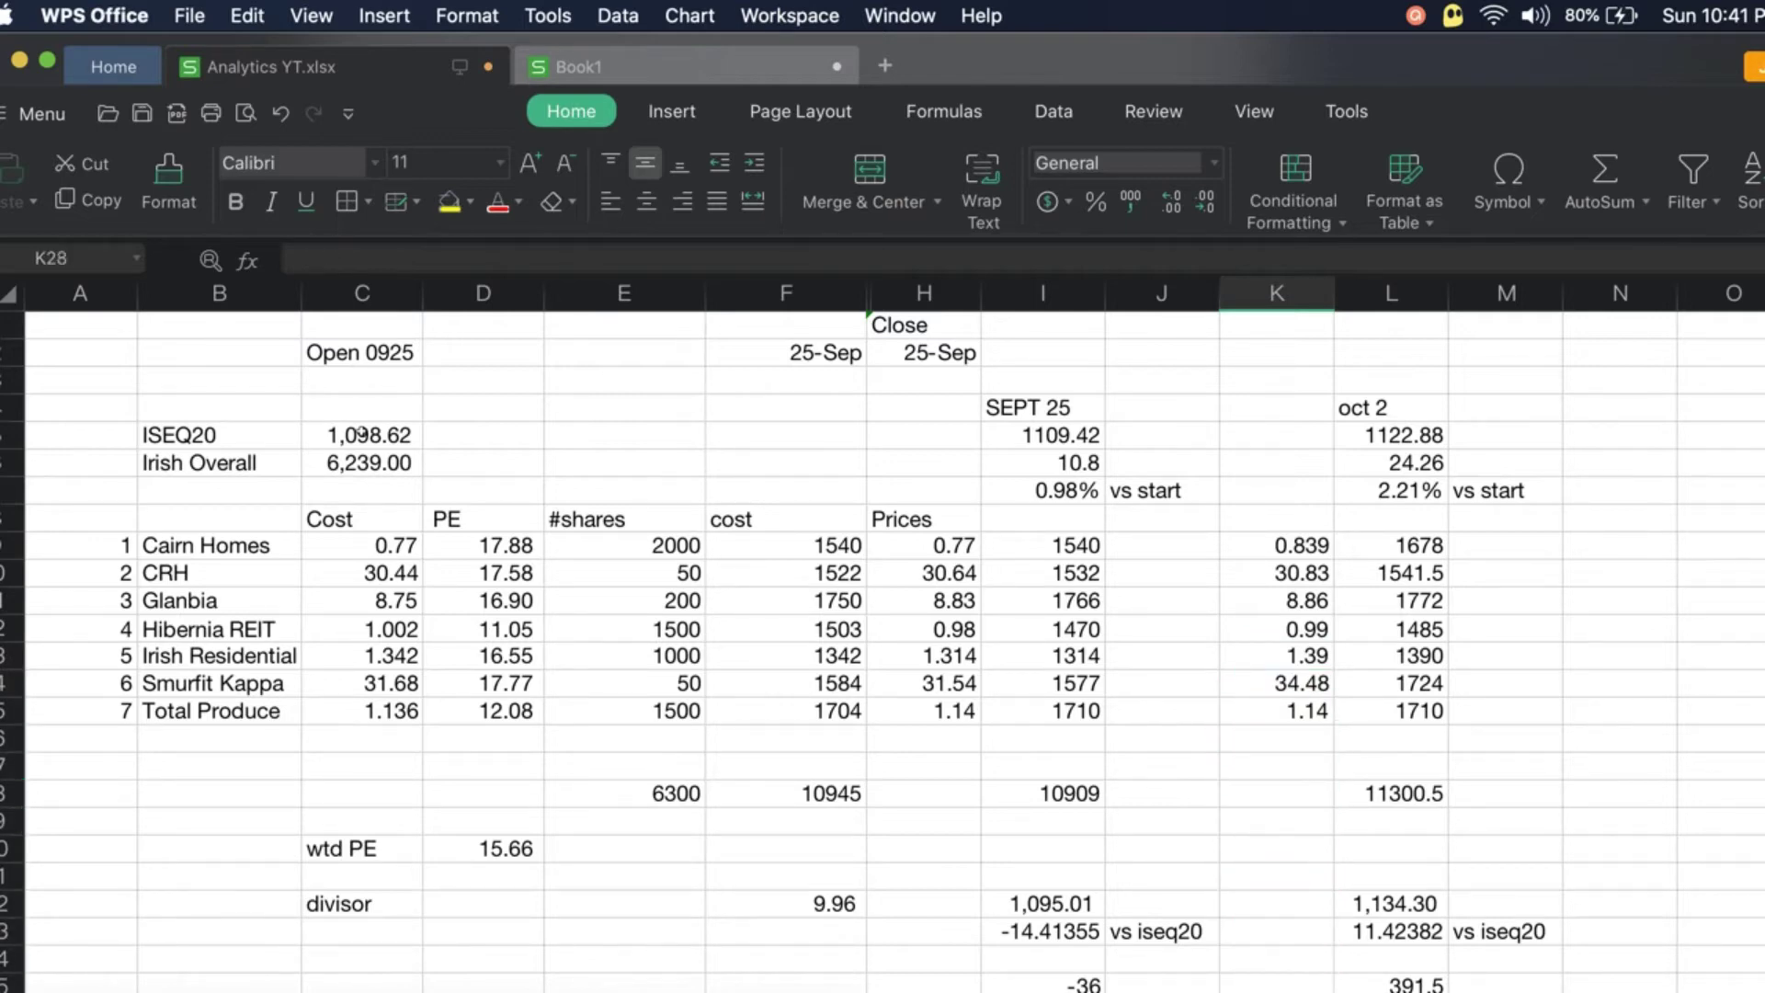
# Review the Oct 2 portfolio total 11300.5 and compare Oct 2 and Sept 25 divisor-adjusted values.
pyautogui.press('Up')
pyautogui.press('Up')
pyautogui.press('Up')
pyautogui.press('Up')
pyautogui.press('Up')
pyautogui.press('Up')
pyautogui.press('Up')
pyautogui.press('Up')
pyautogui.press('Up')
pyautogui.press('Up')
pyautogui.press('Up')
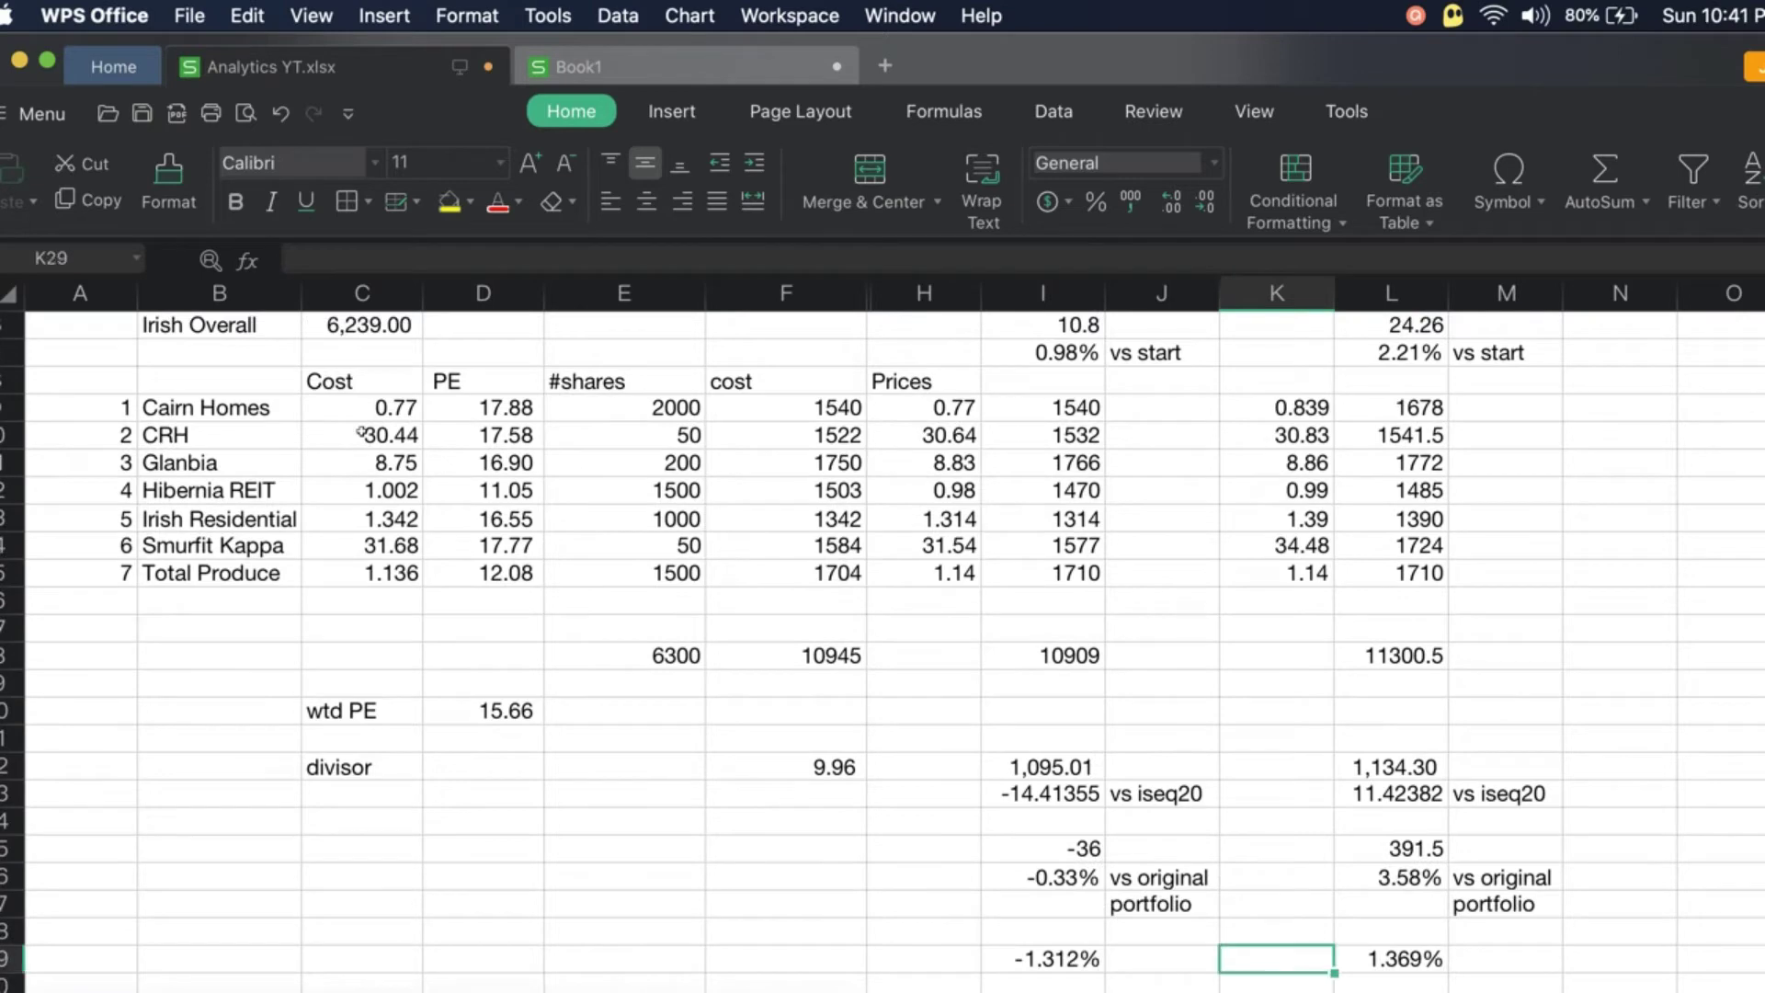
pyautogui.press('Up')
pyautogui.press('Up')
pyautogui.press('Up')
pyautogui.press('Up')
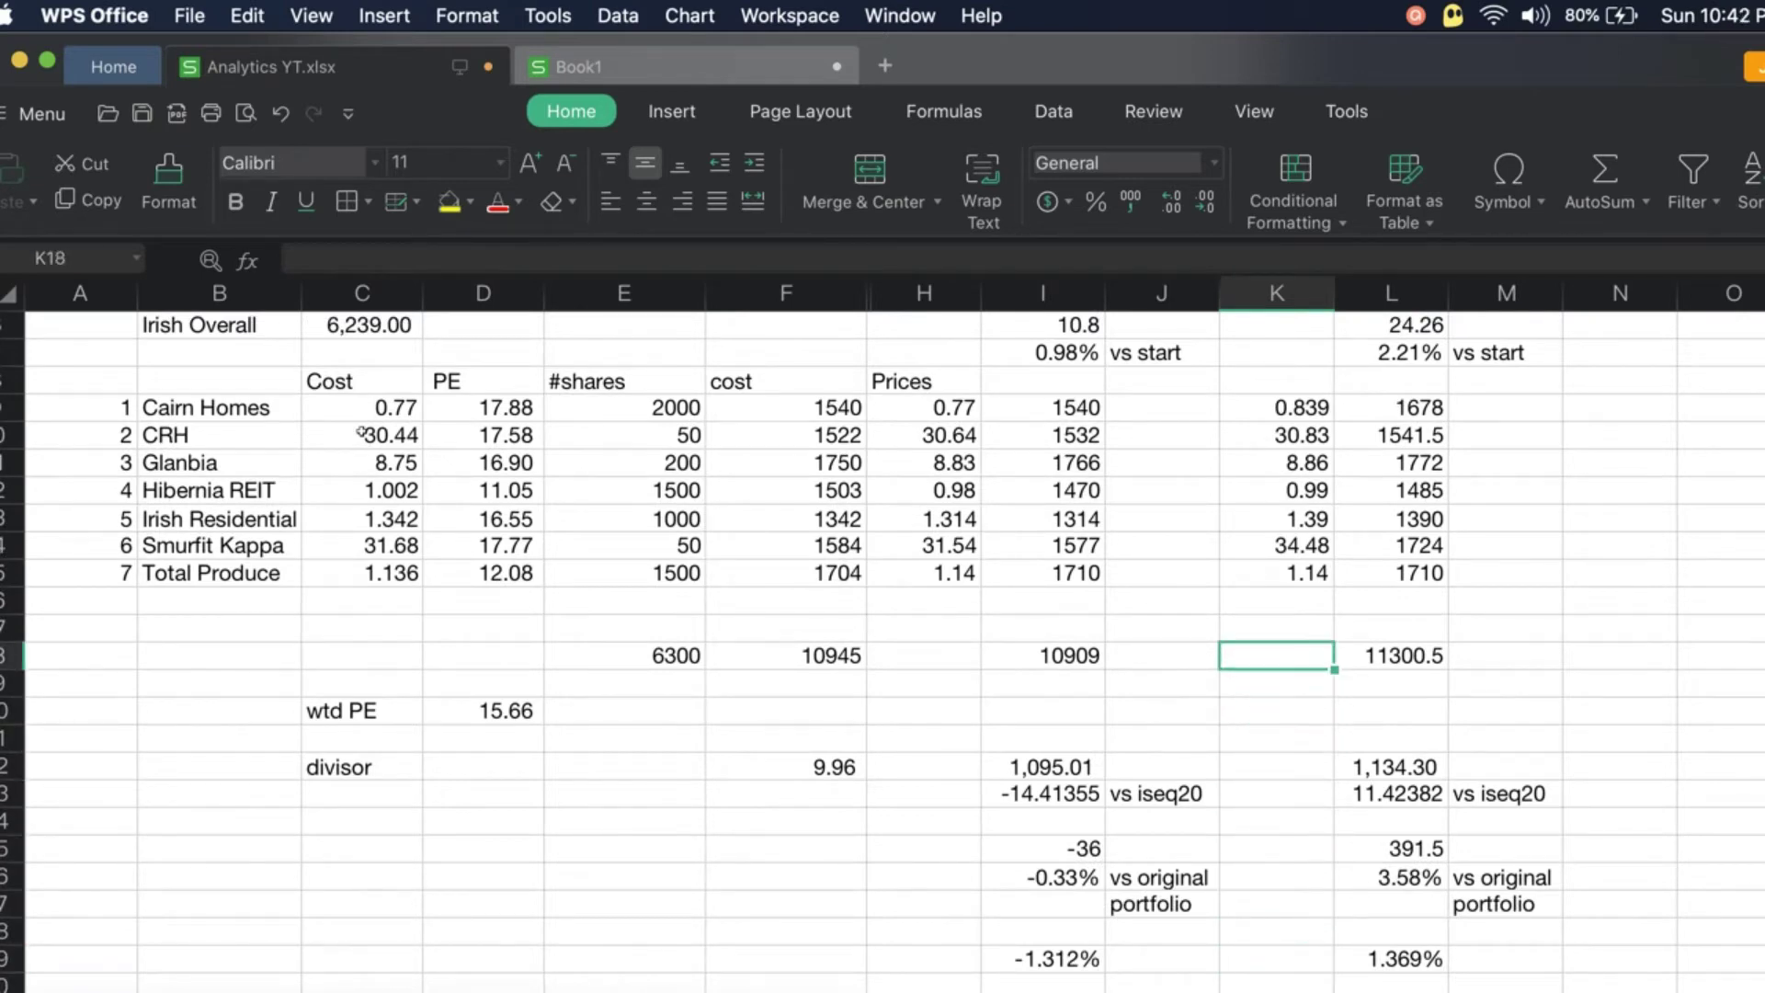
pyautogui.press('Right')
pyautogui.press('Down')
pyautogui.press('Down')
pyautogui.press('Down')
pyautogui.press('Down')
pyautogui.press('Down')
pyautogui.press('Down')
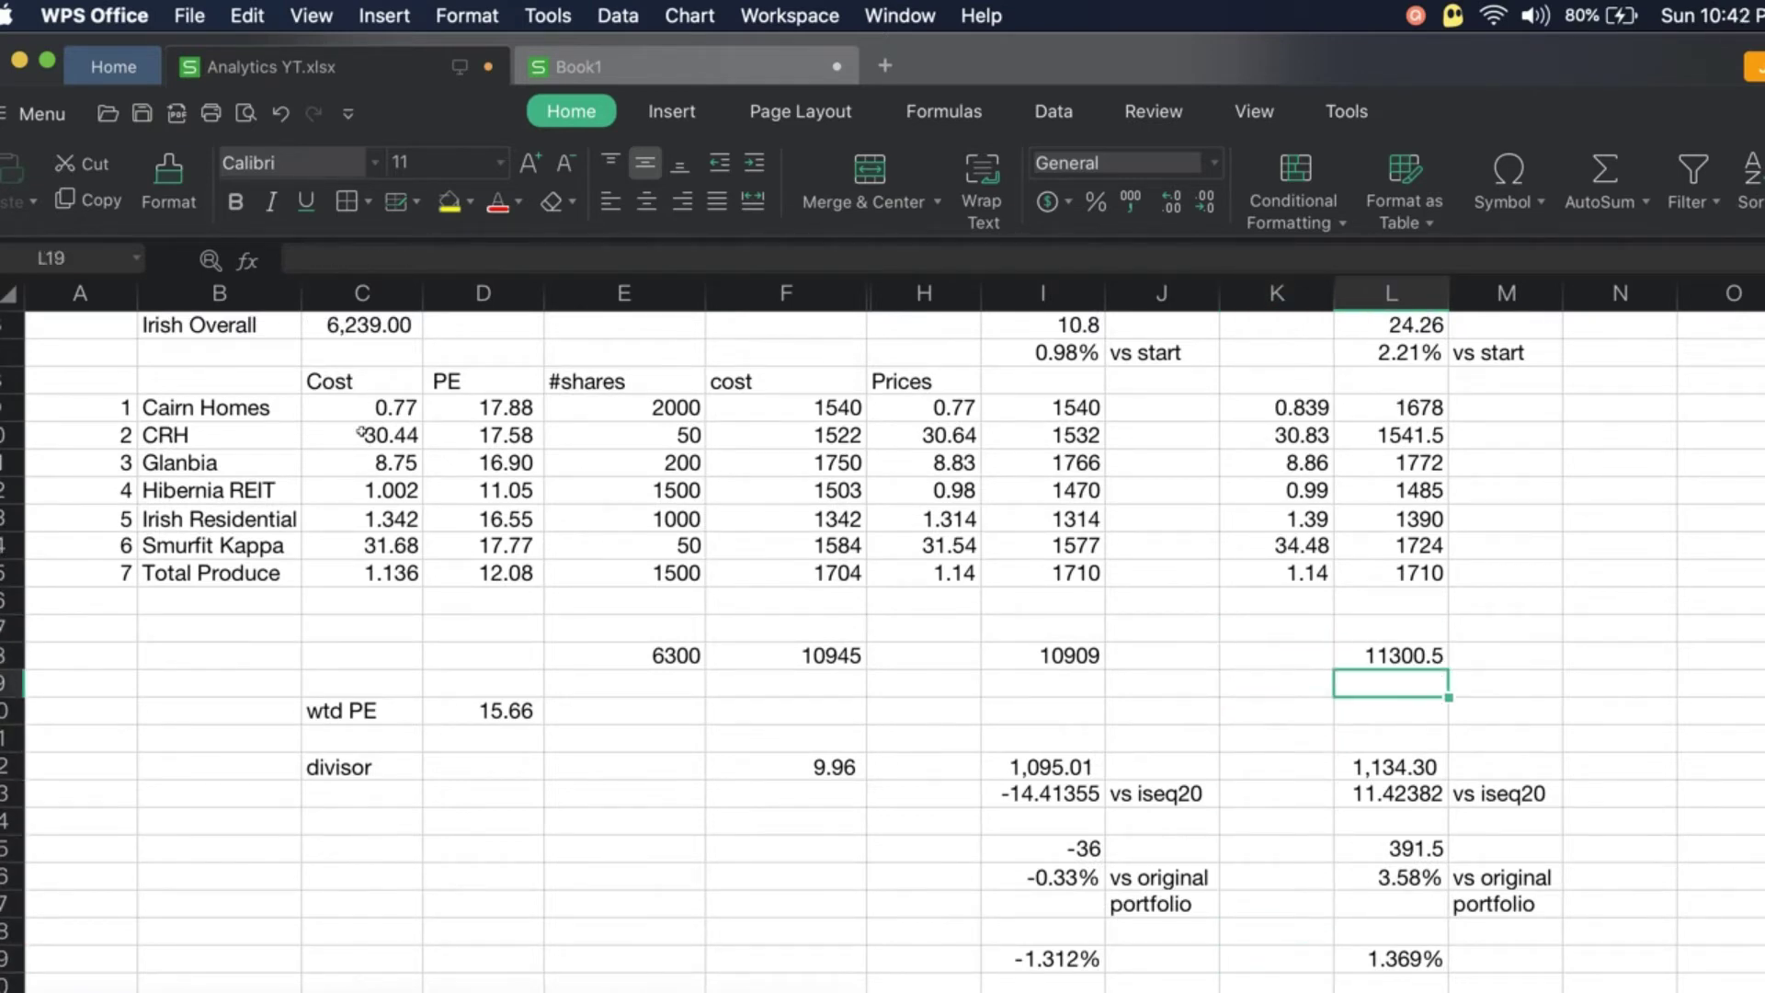
pyautogui.press('Up')
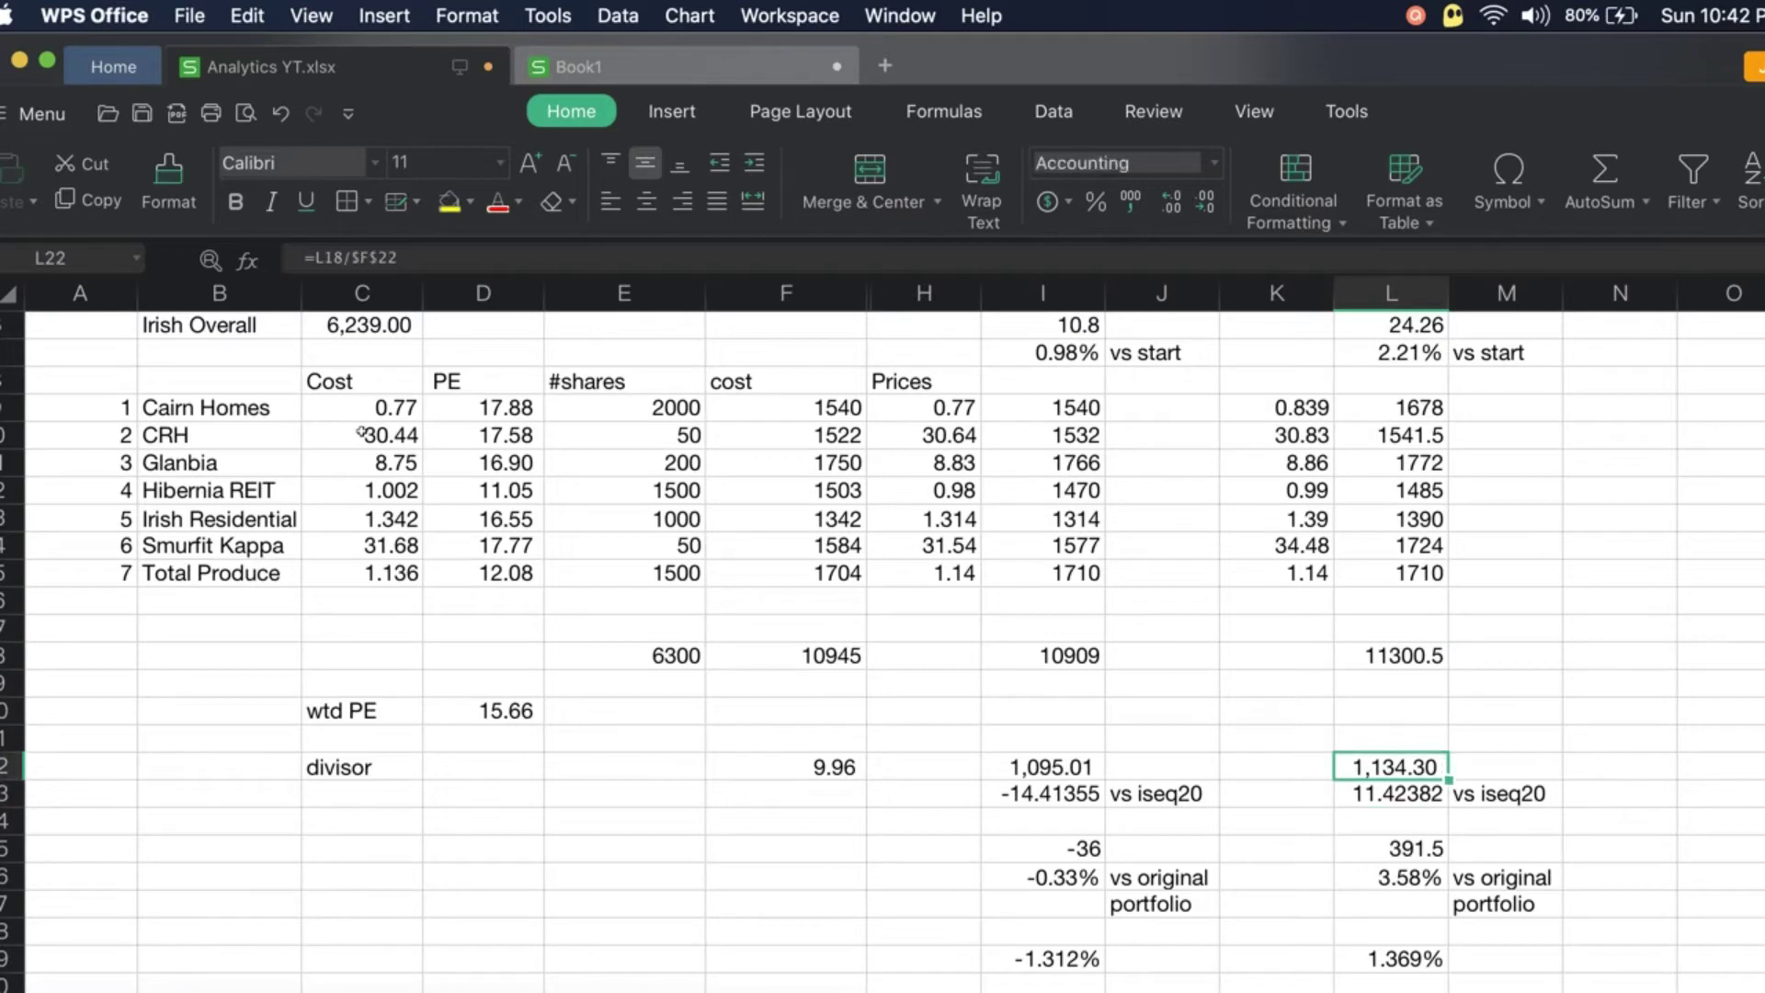
pyautogui.press('Left')
pyautogui.press('Left')
pyautogui.press('Left')
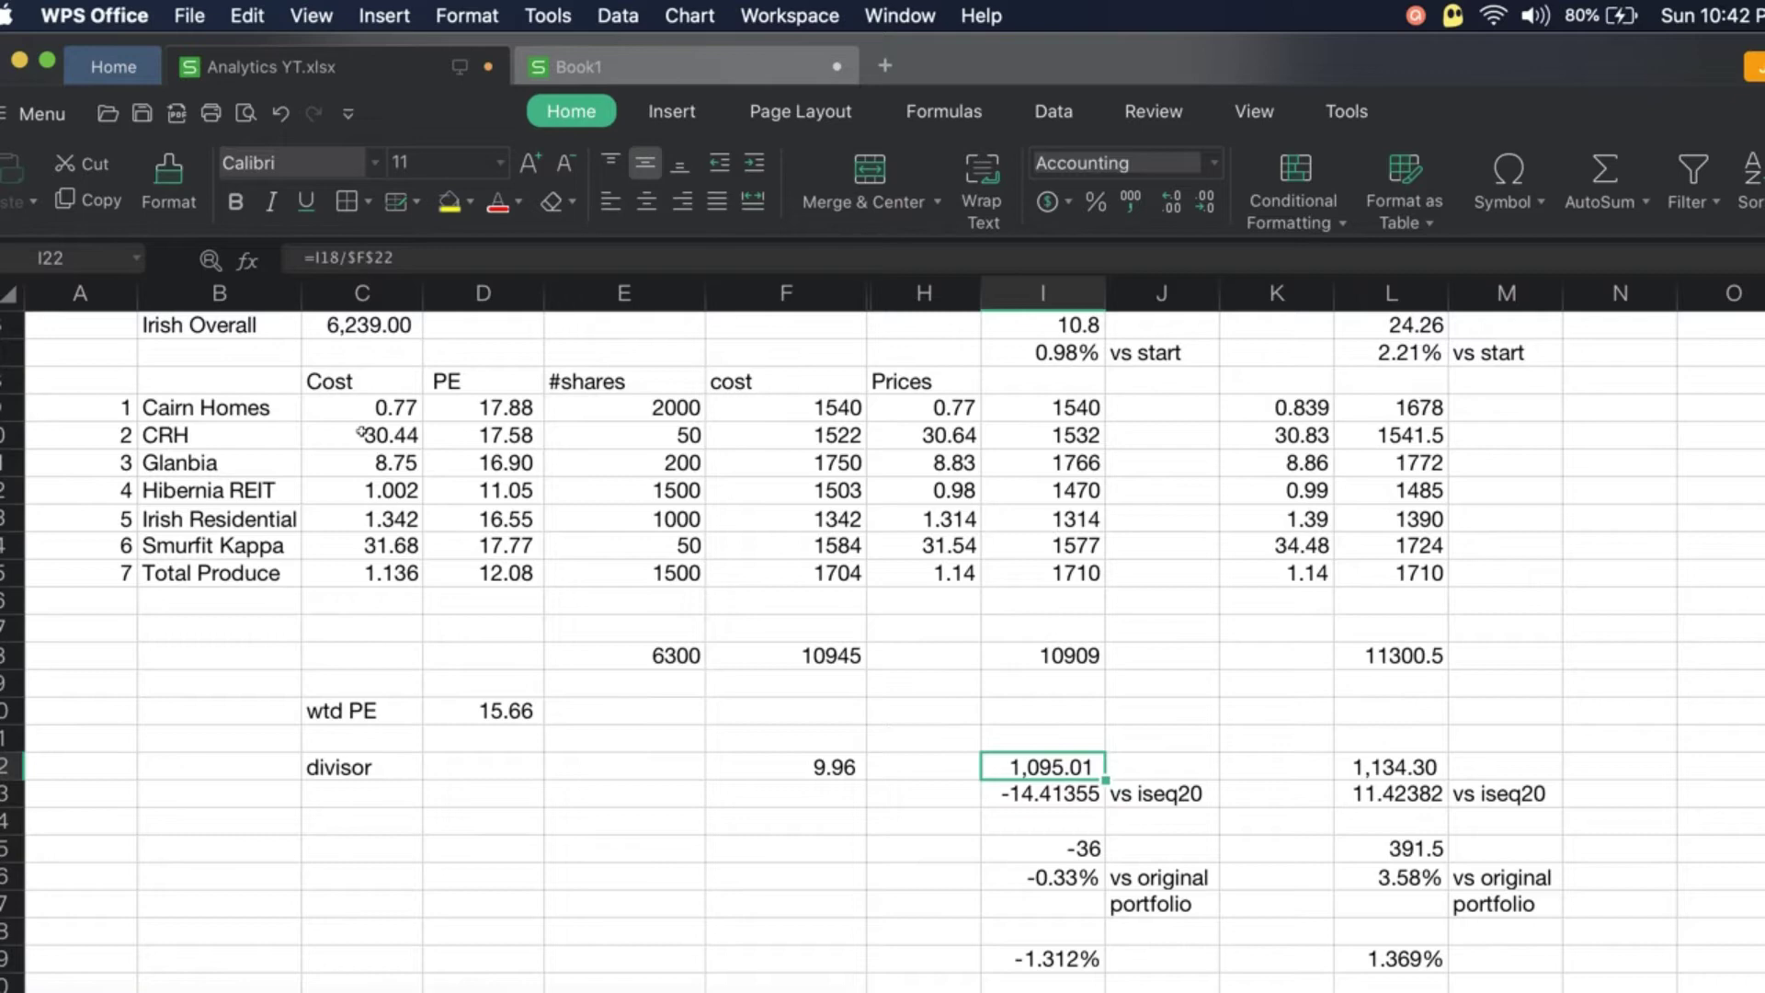
# Inspect the divisor formula in F22 and the index formula dividing I18 by it.
pyautogui.press('Left')
pyautogui.press('Left')
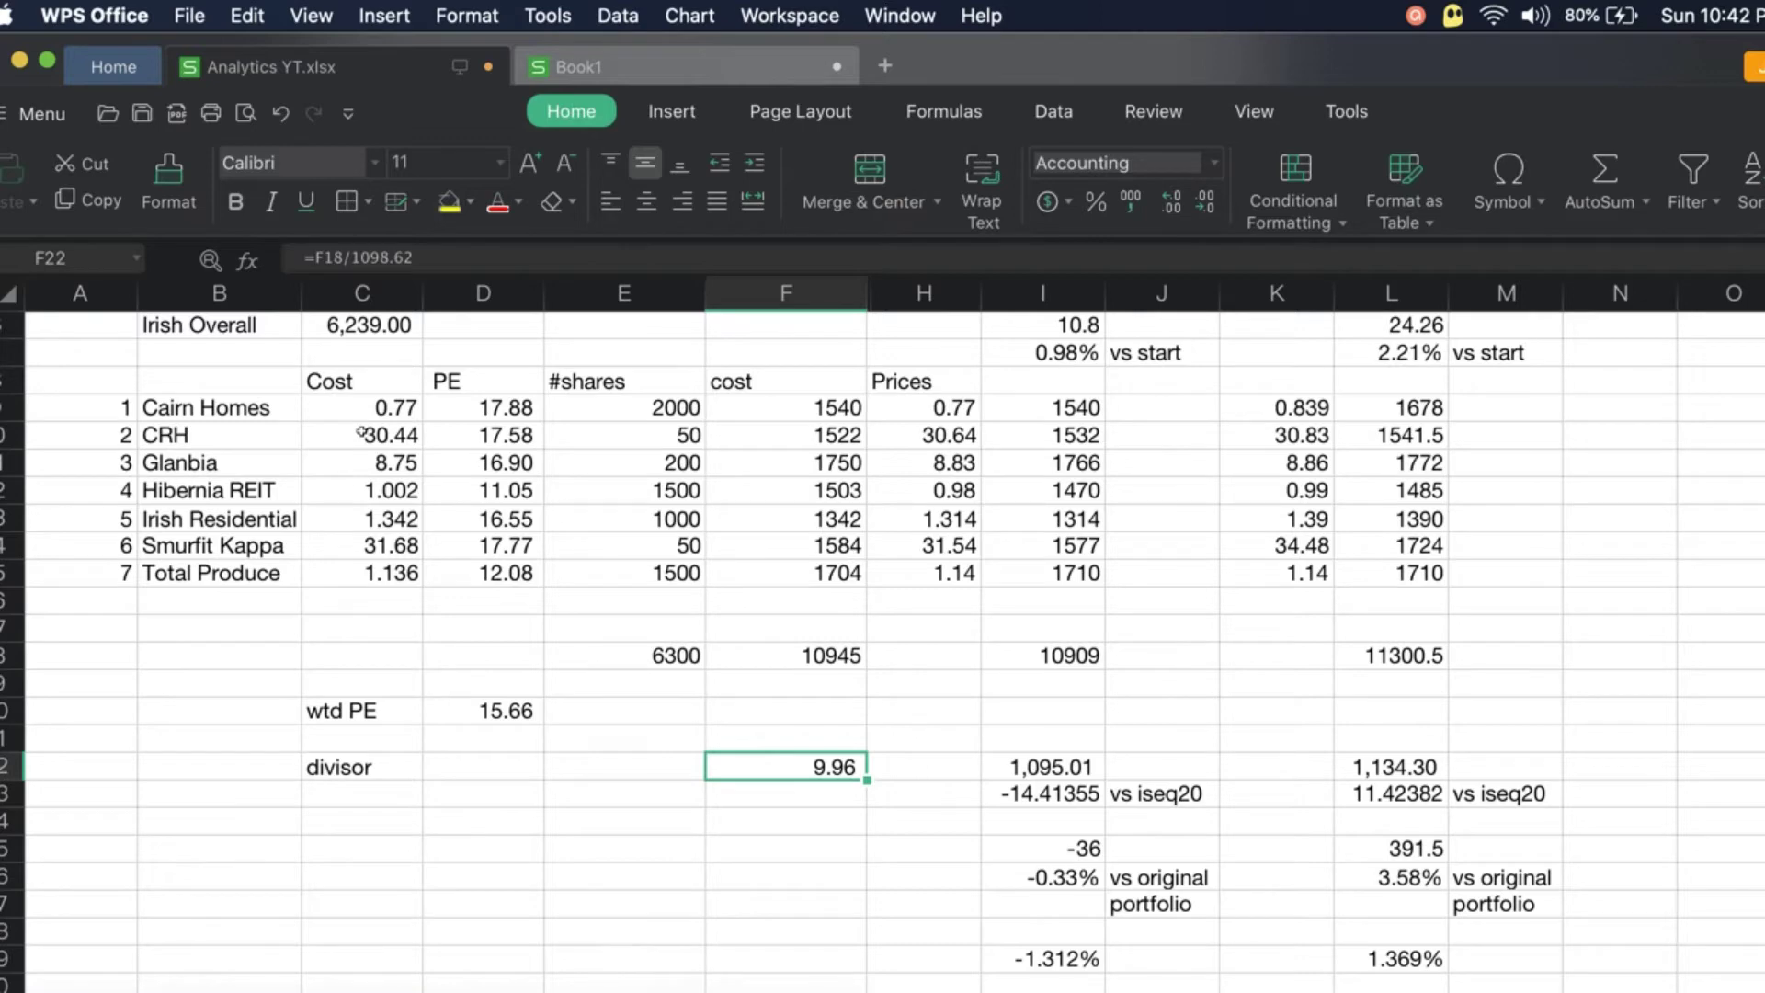
pyautogui.press('Right')
pyautogui.press('Right')
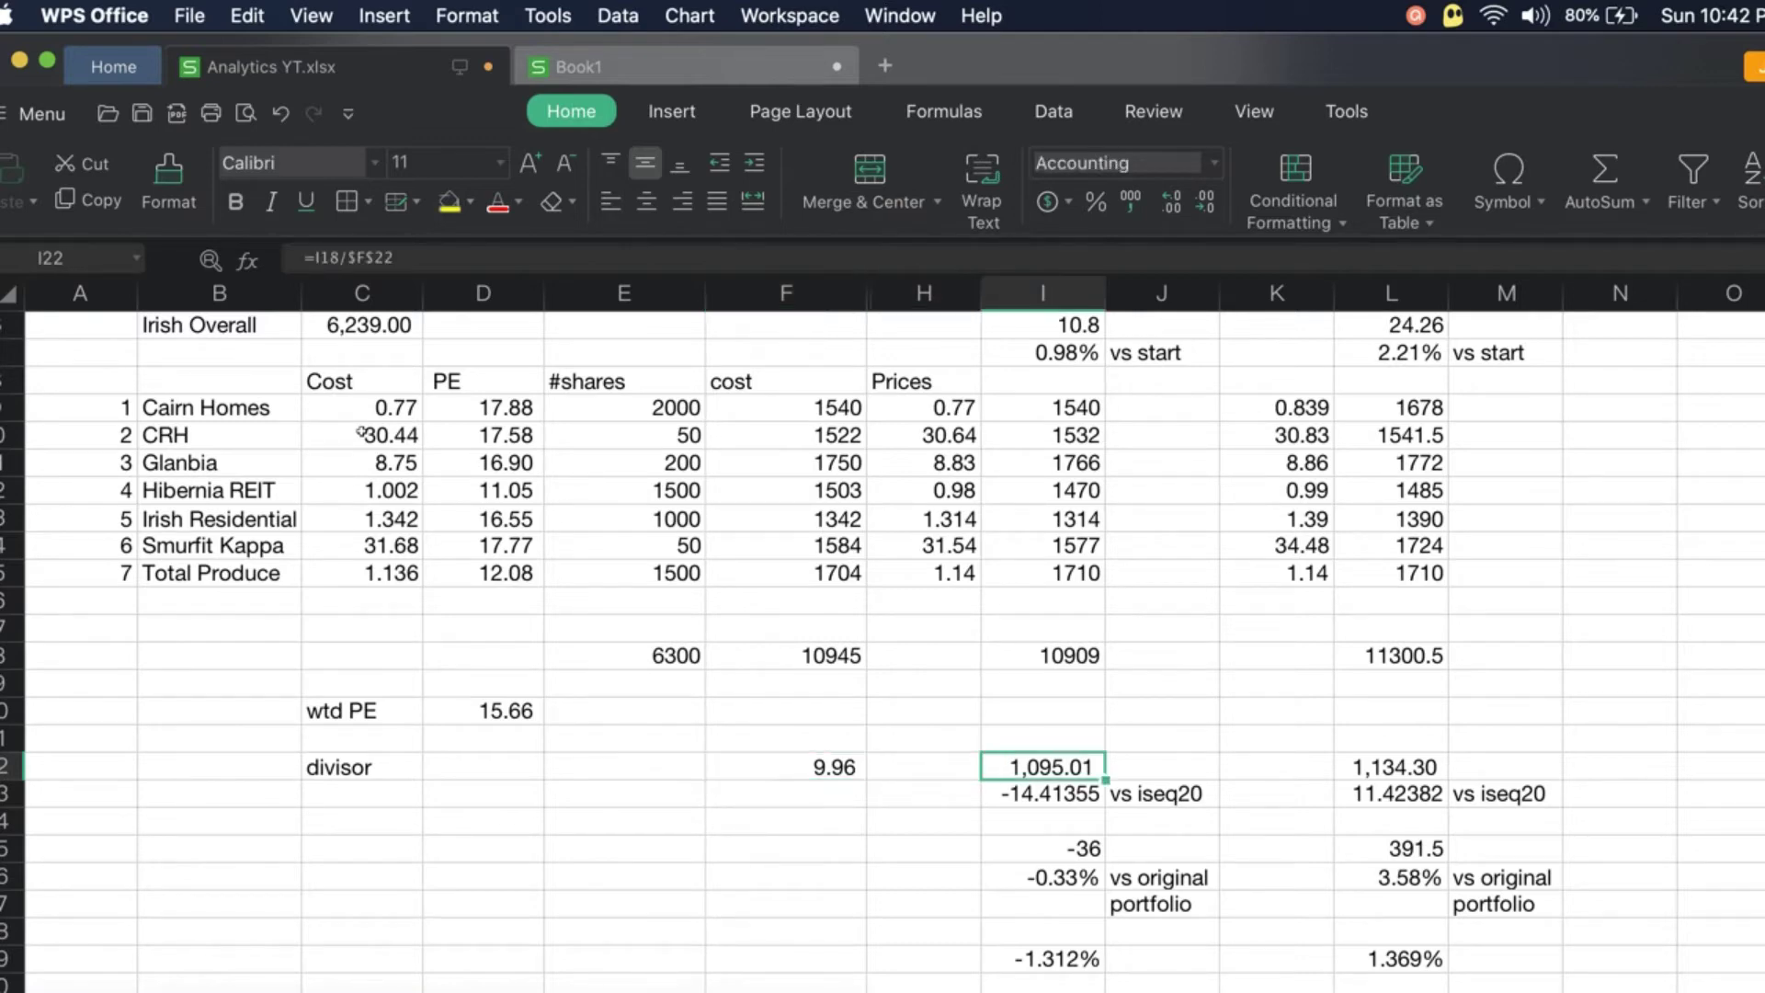
pyautogui.press('Left')
pyautogui.press('Left')
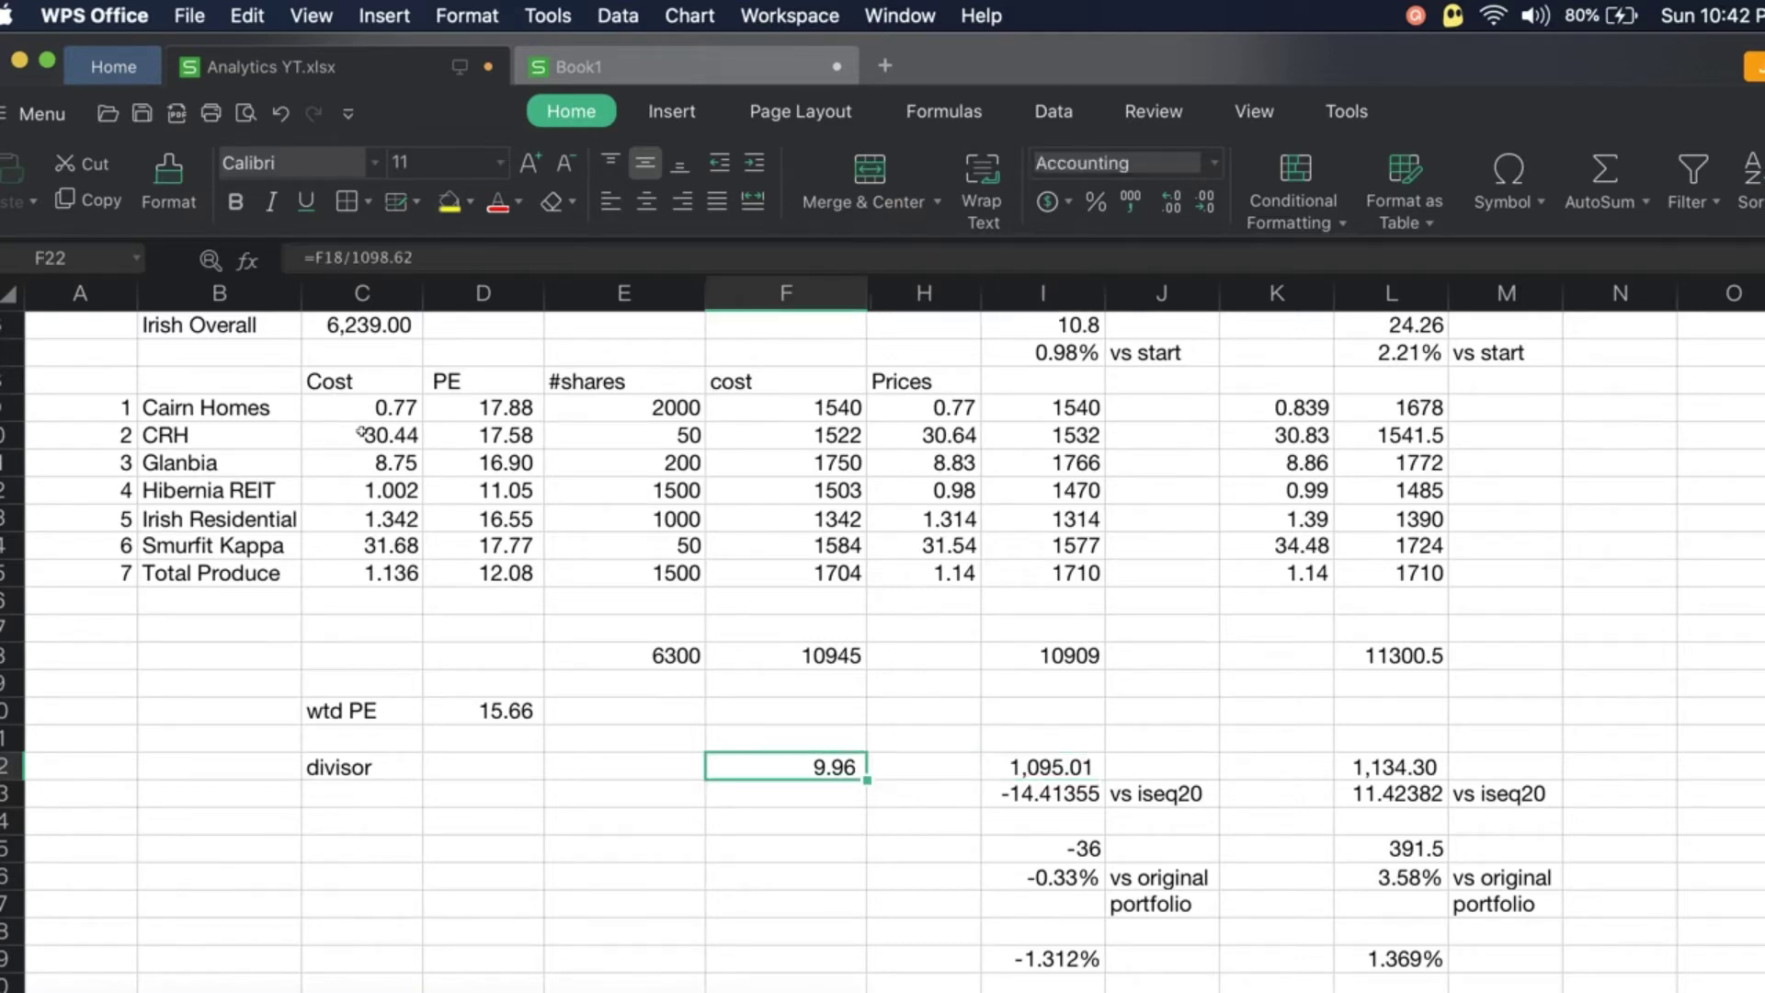
pyautogui.press('Left')
pyautogui.press('Left')
pyautogui.press('Left')
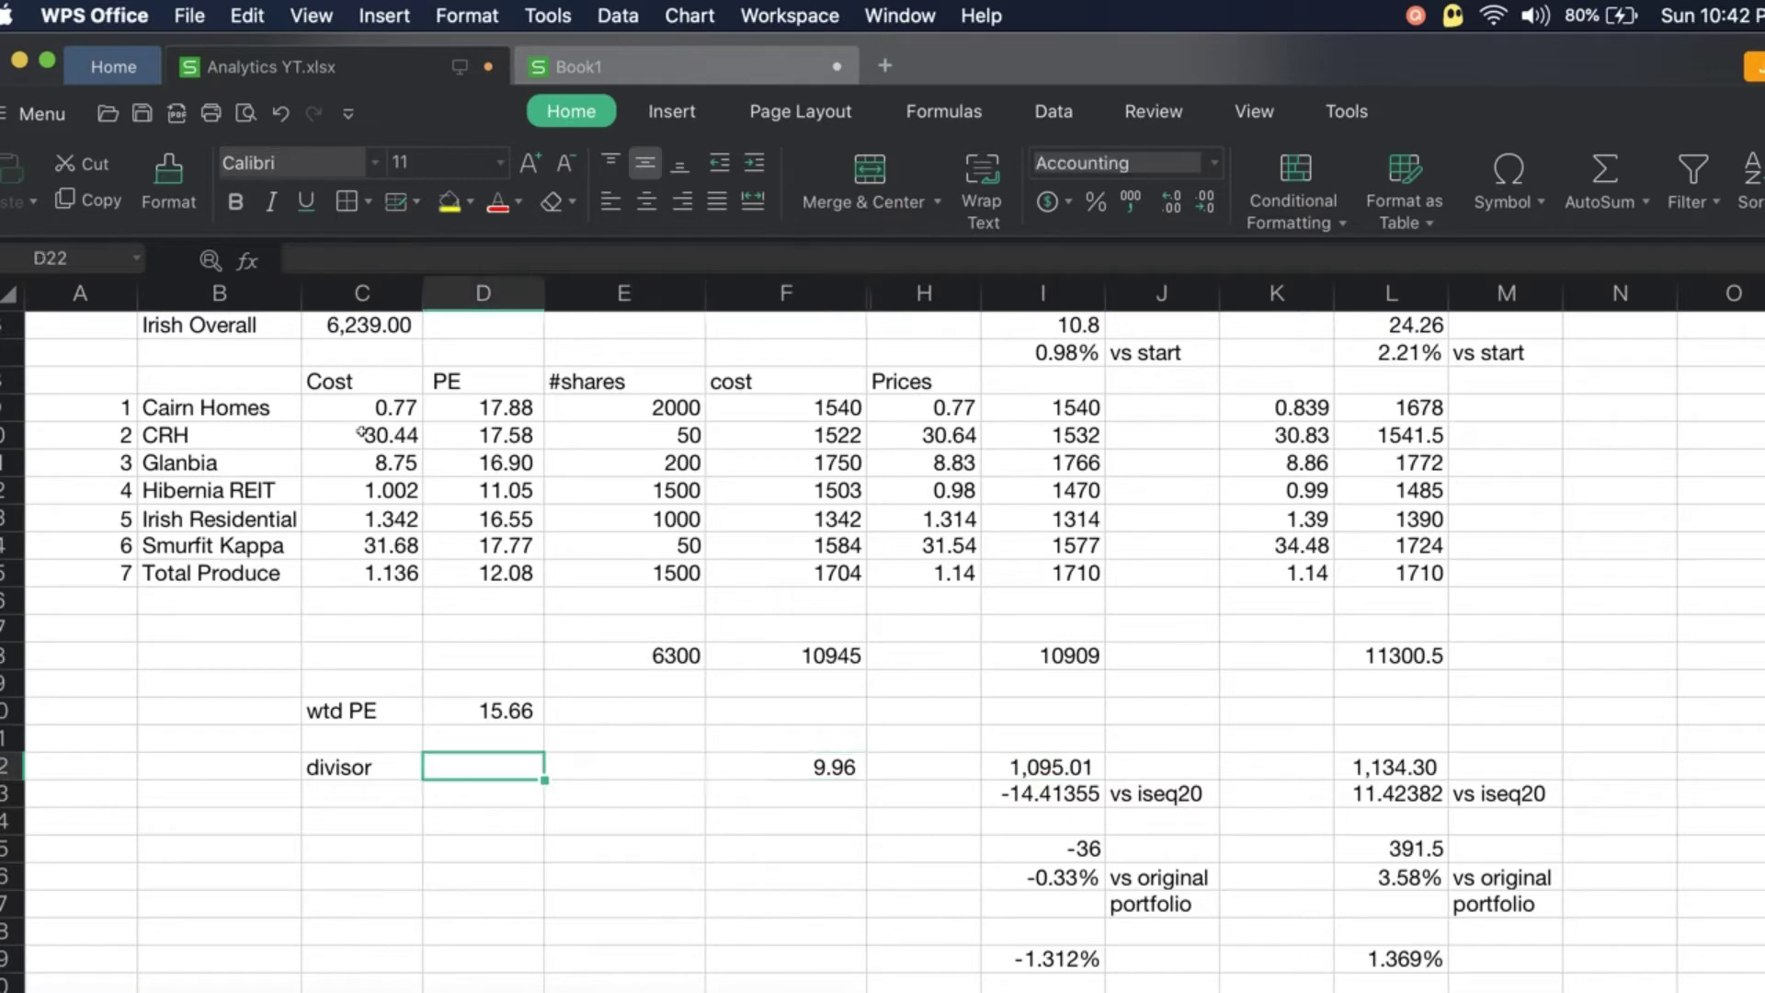
pyautogui.press('Right')
pyautogui.press('Right')
pyautogui.press('Right')
pyautogui.press('Right')
pyautogui.press('Right')
pyautogui.press('Right')
pyautogui.press('Left')
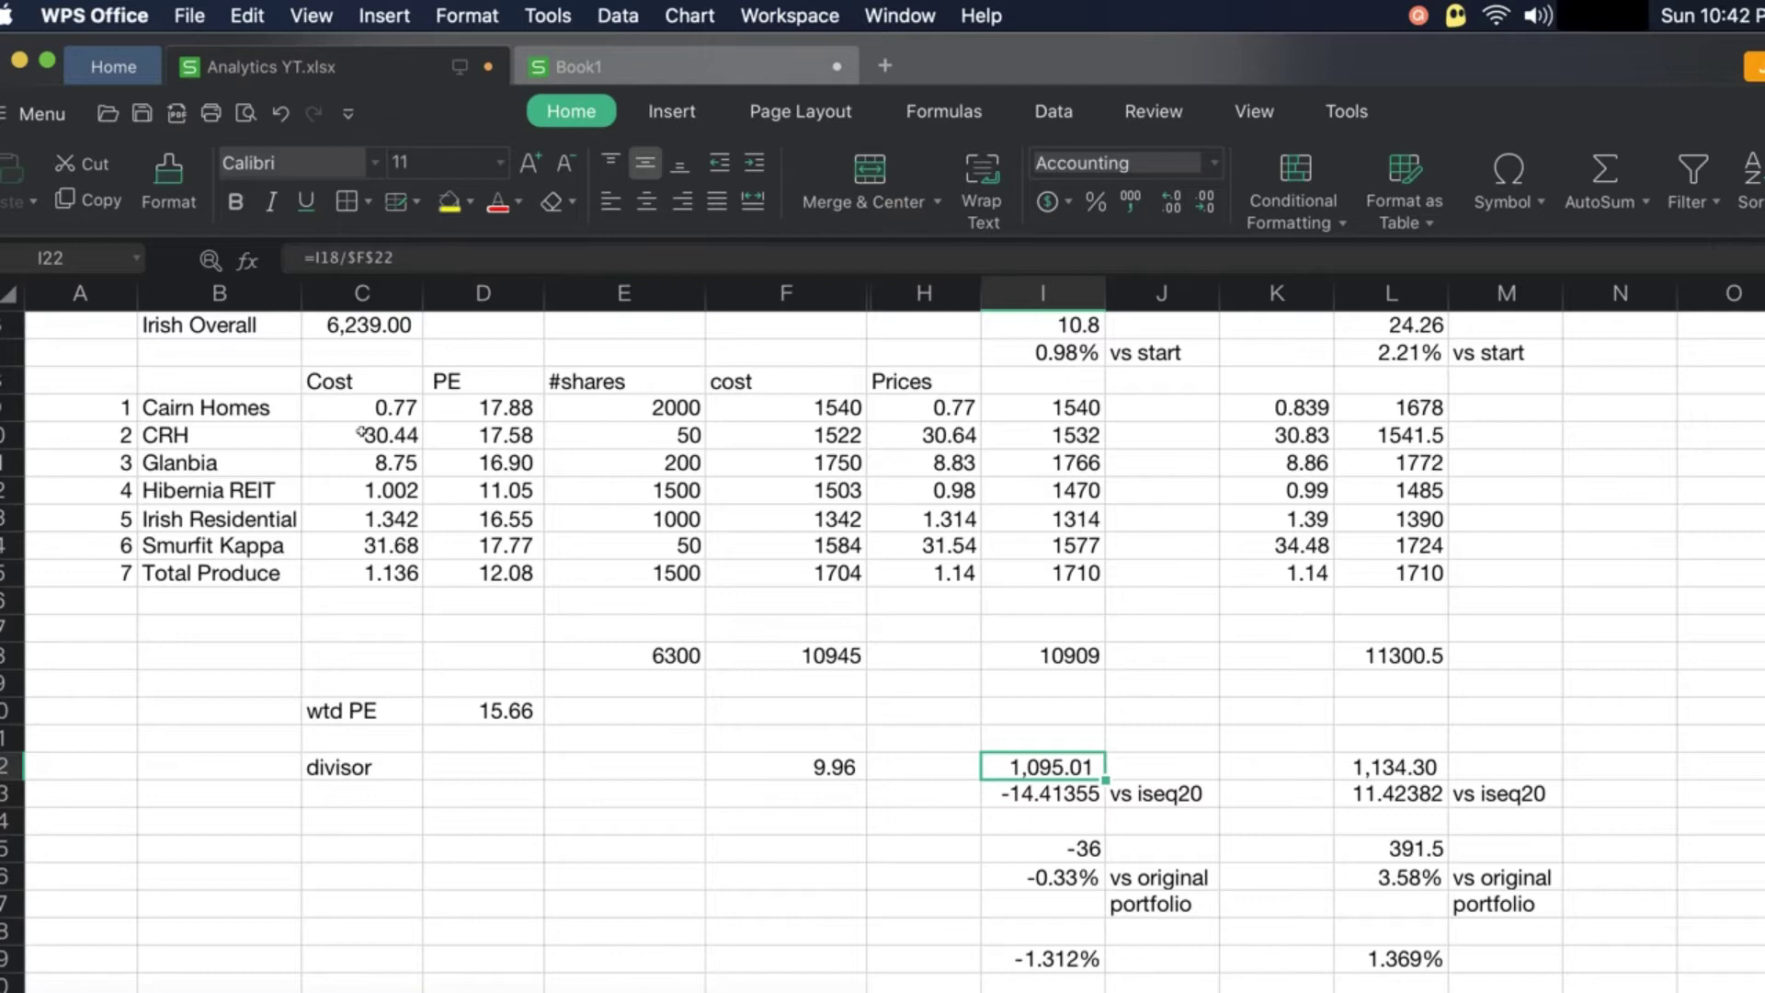
# Compare the portfolio index values across row 22 through L22.
pyautogui.press('Right')
pyautogui.press('Right')
pyautogui.press('Right')
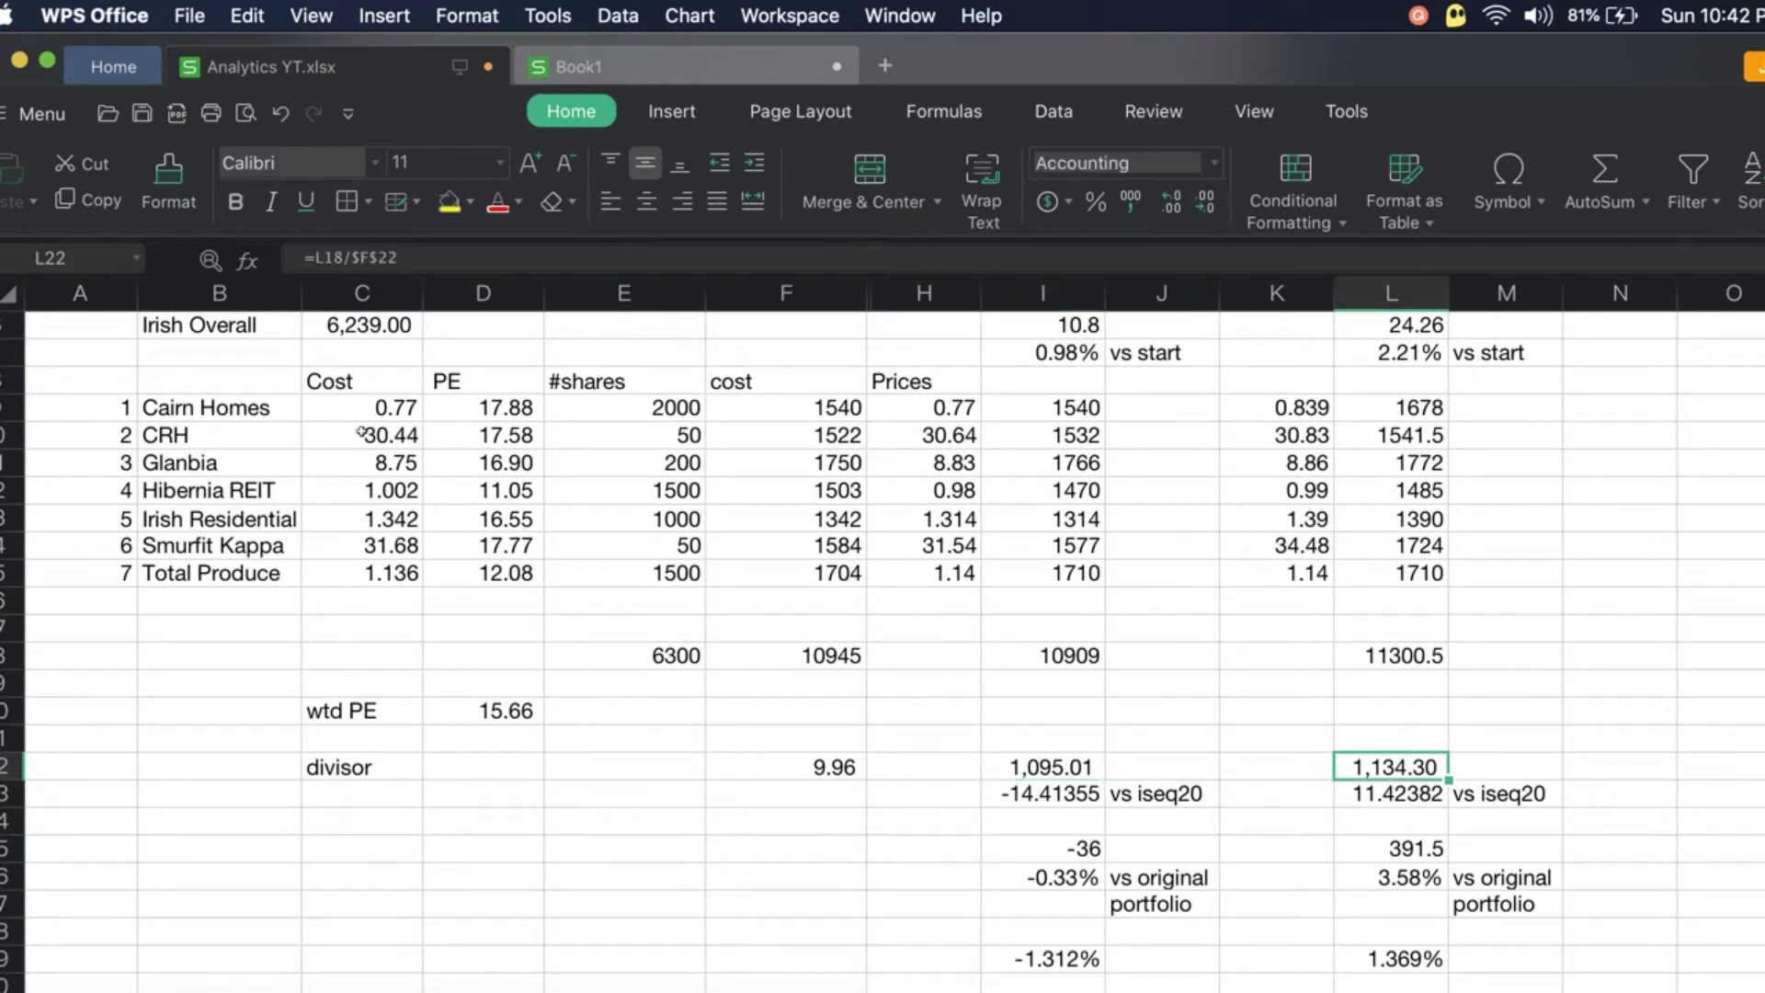
pyautogui.press('Left')
pyautogui.press('Left')
pyautogui.press('Left')
pyautogui.press('Right')
pyautogui.press('Right')
pyautogui.press('Right')
pyautogui.press('Up')
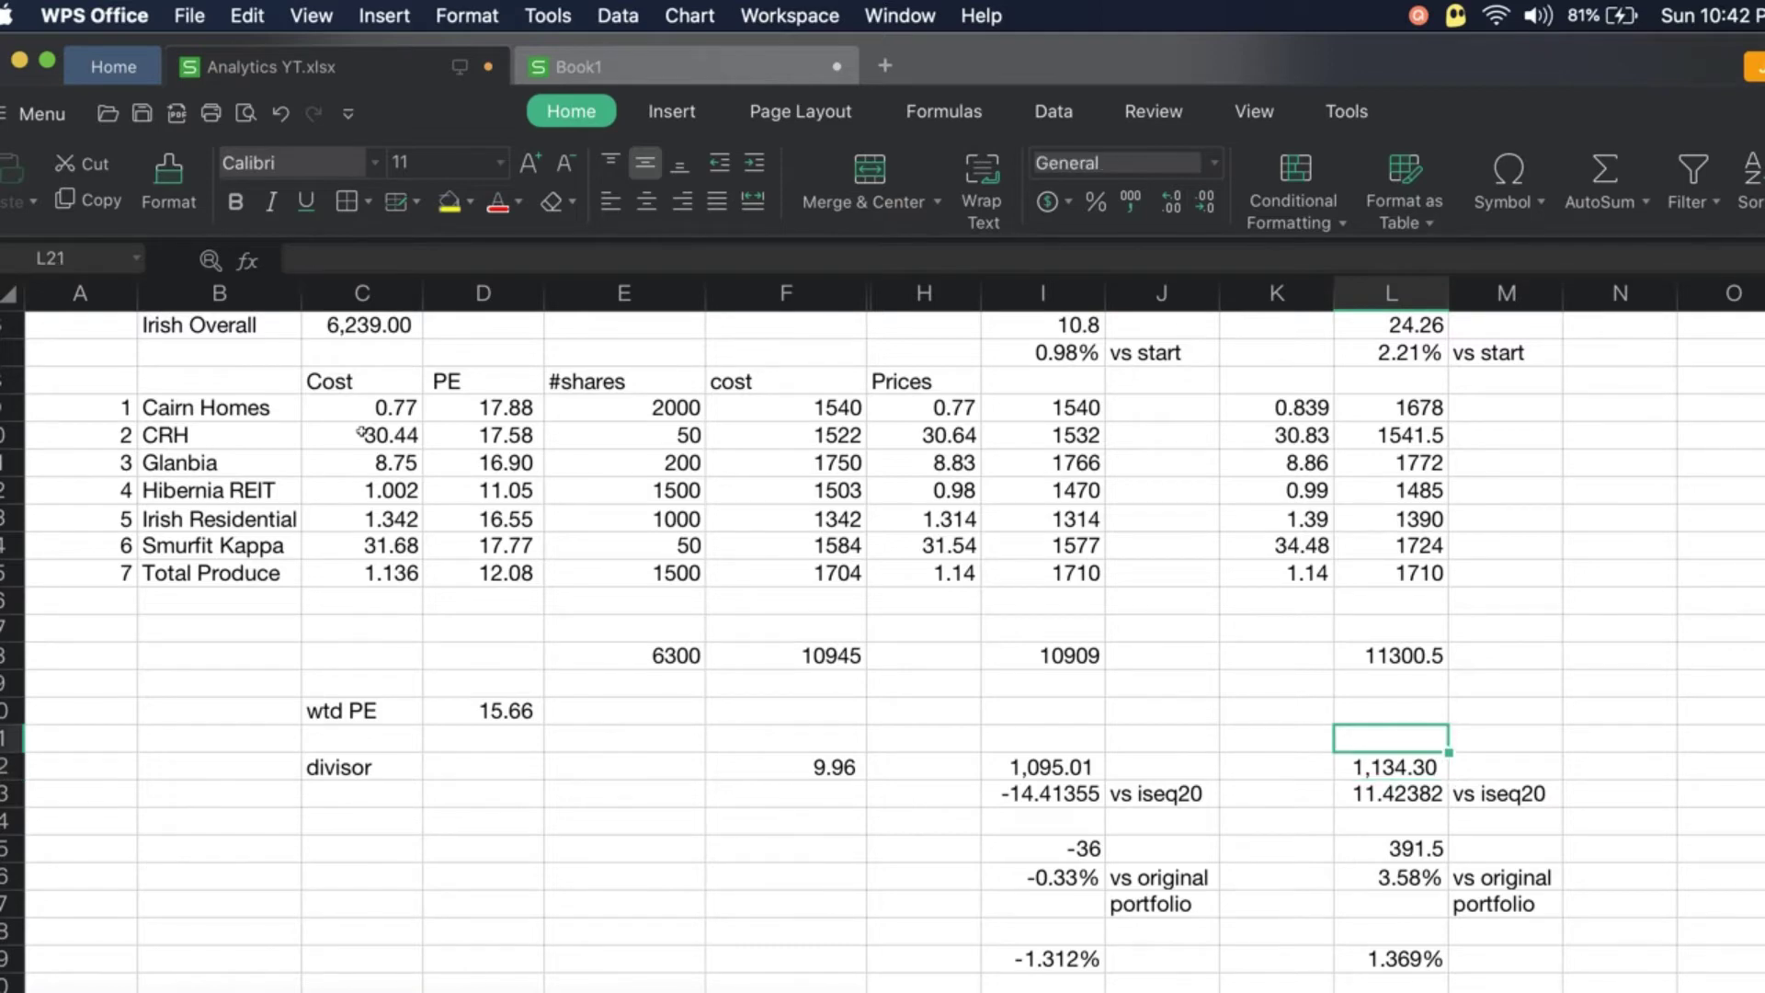
pyautogui.press('Down')
pyautogui.press('Down')
pyautogui.press('Up')
# Inspect the vs ISEQ20 gain amount in L25 and percentage gain formula in L26.
pyautogui.press('Down')
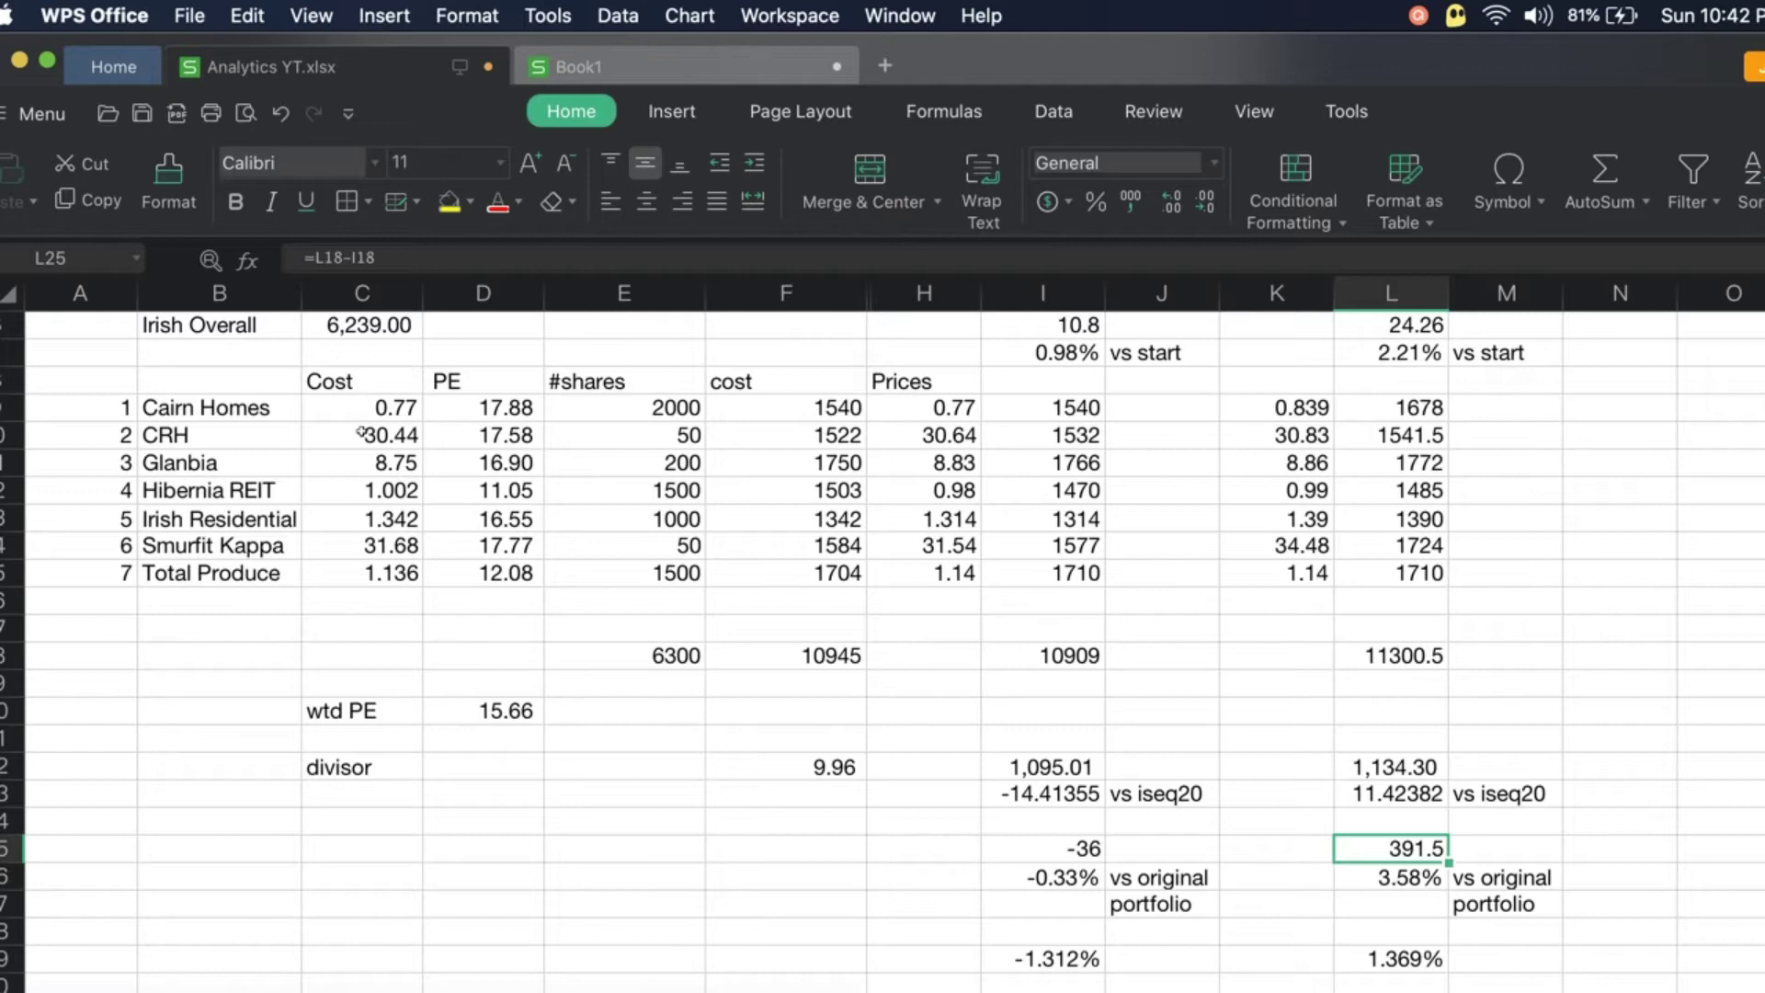
pyautogui.press('Down')
pyautogui.press('Up')
pyautogui.press('Down')
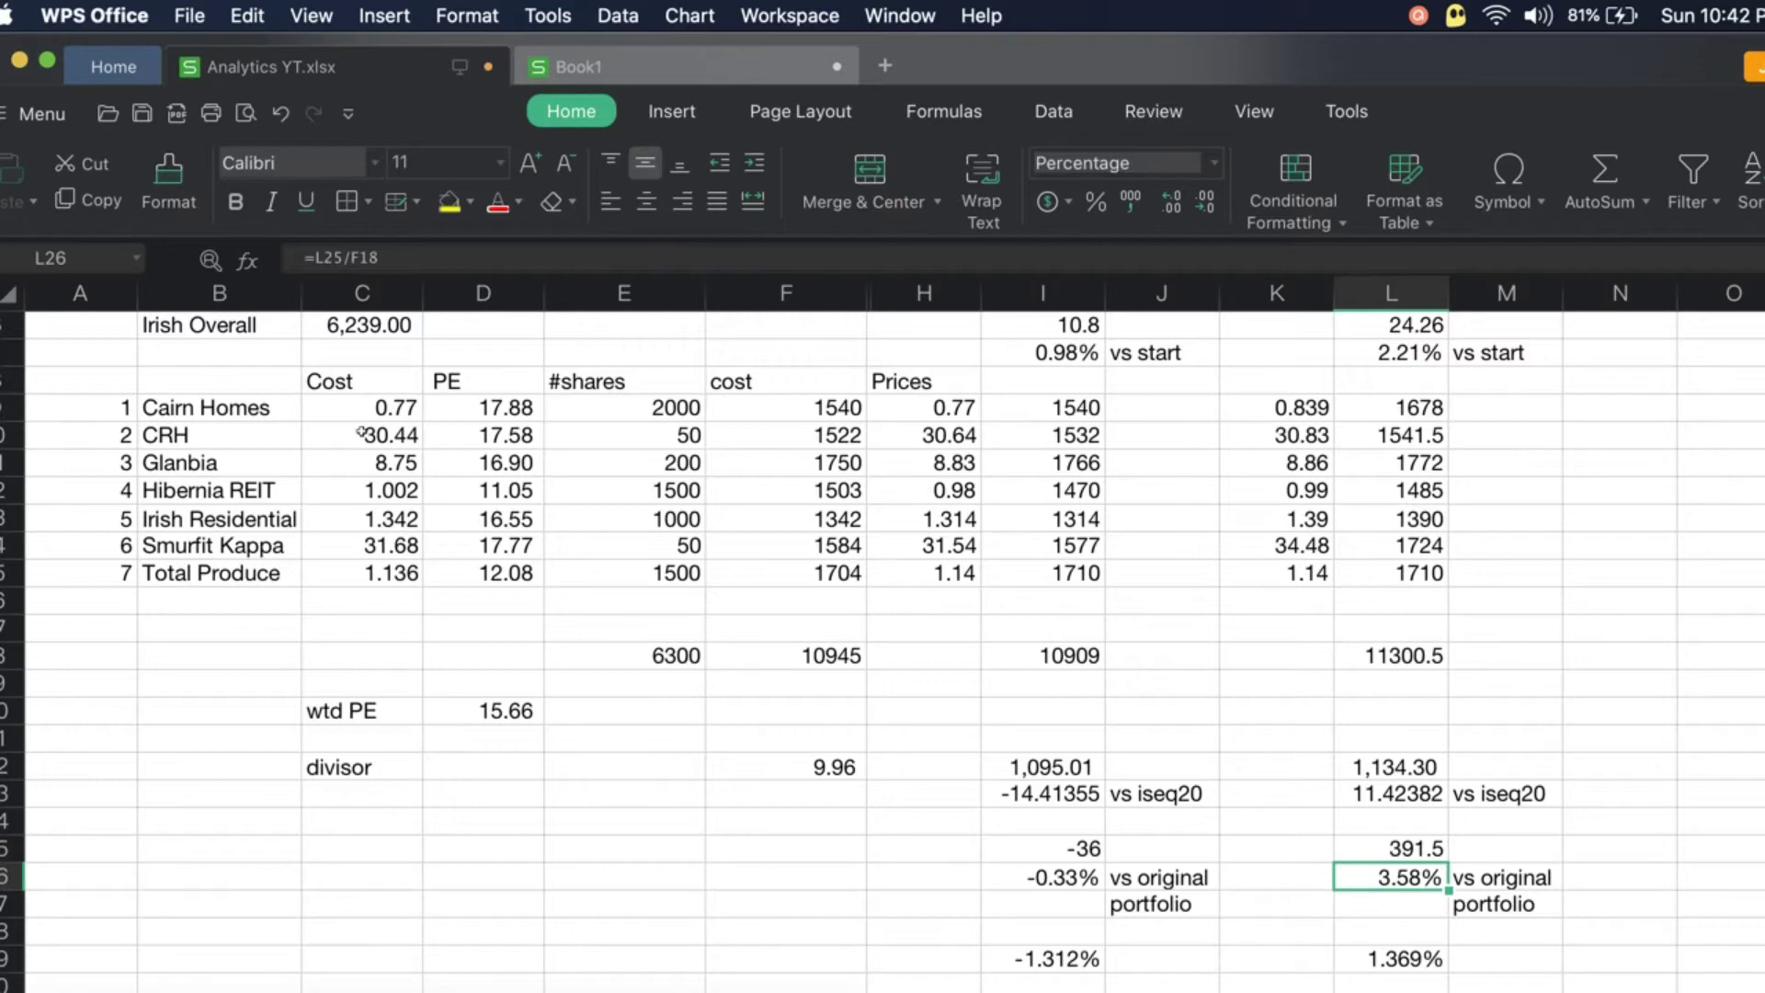
pyautogui.press('Down')
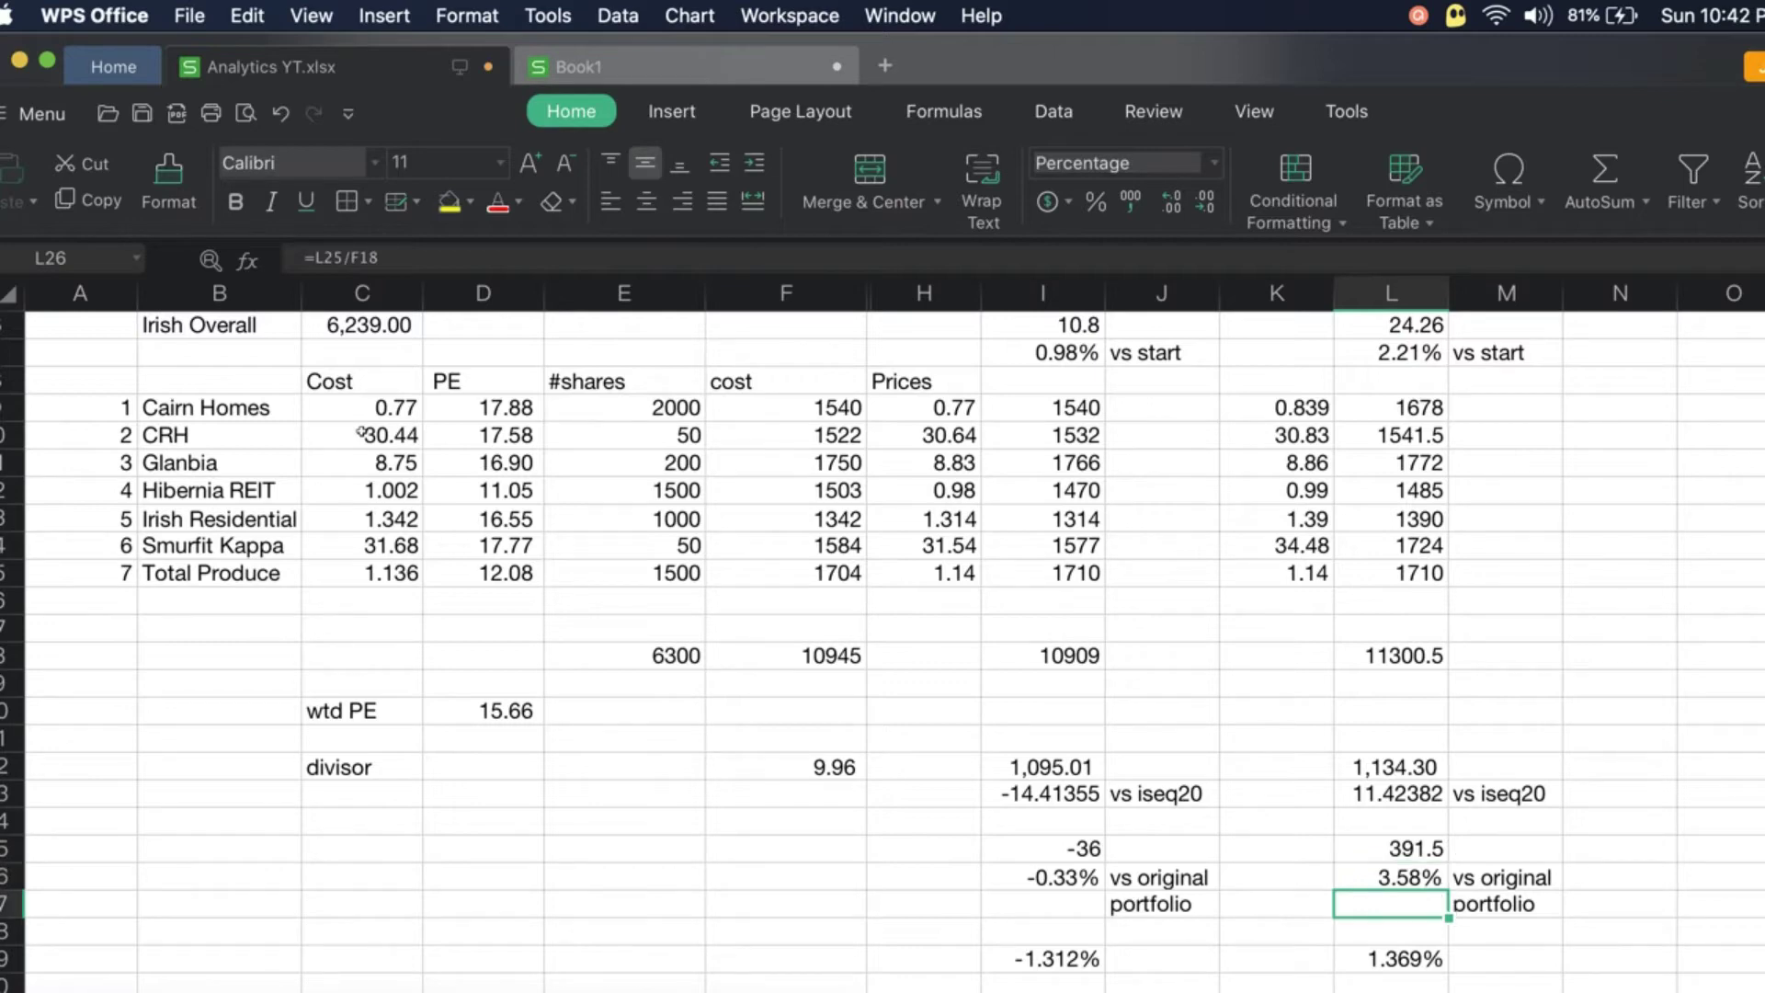
pyautogui.press('Up')
pyautogui.press('Up')
pyautogui.press('Down')
pyautogui.press('Down')
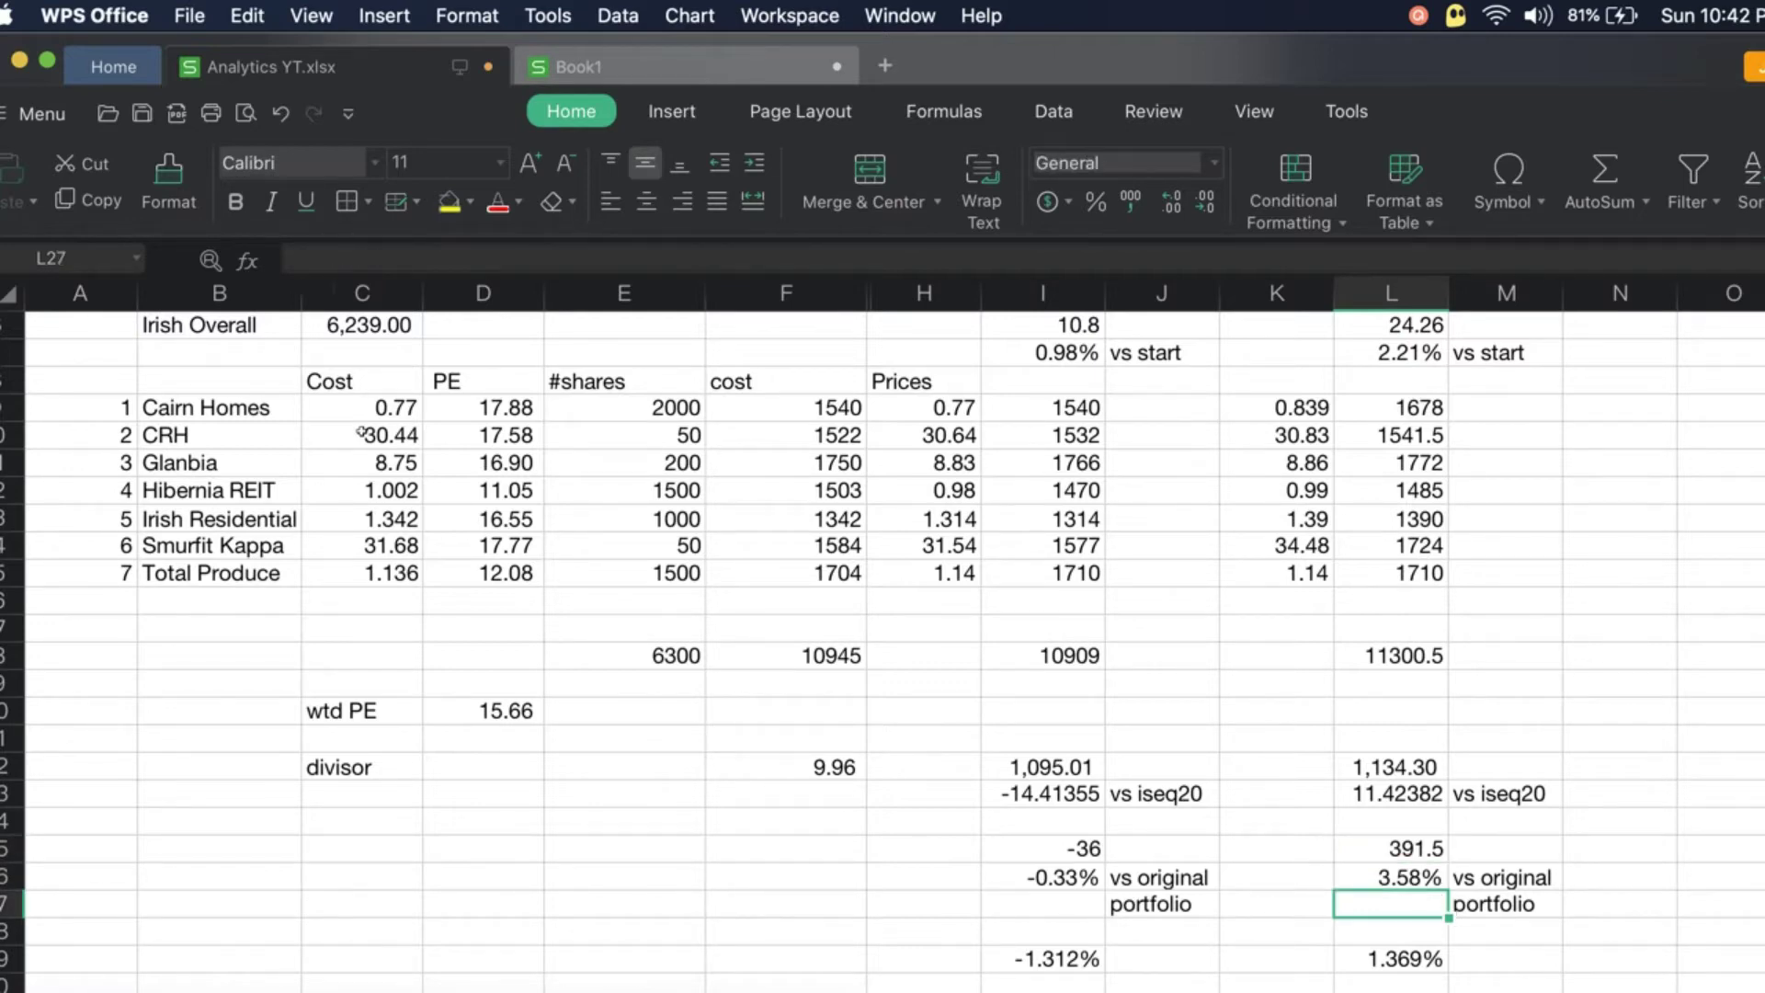
# Review the L18 portfolio total, gain versus original in L25 and gain versus market in L29.
pyautogui.press('Up')
pyautogui.press('Up')
pyautogui.press('Up')
pyautogui.press('Up')
pyautogui.press('Up')
pyautogui.press('Up')
pyautogui.press('Up')
pyautogui.press('Up')
pyautogui.press('Up')
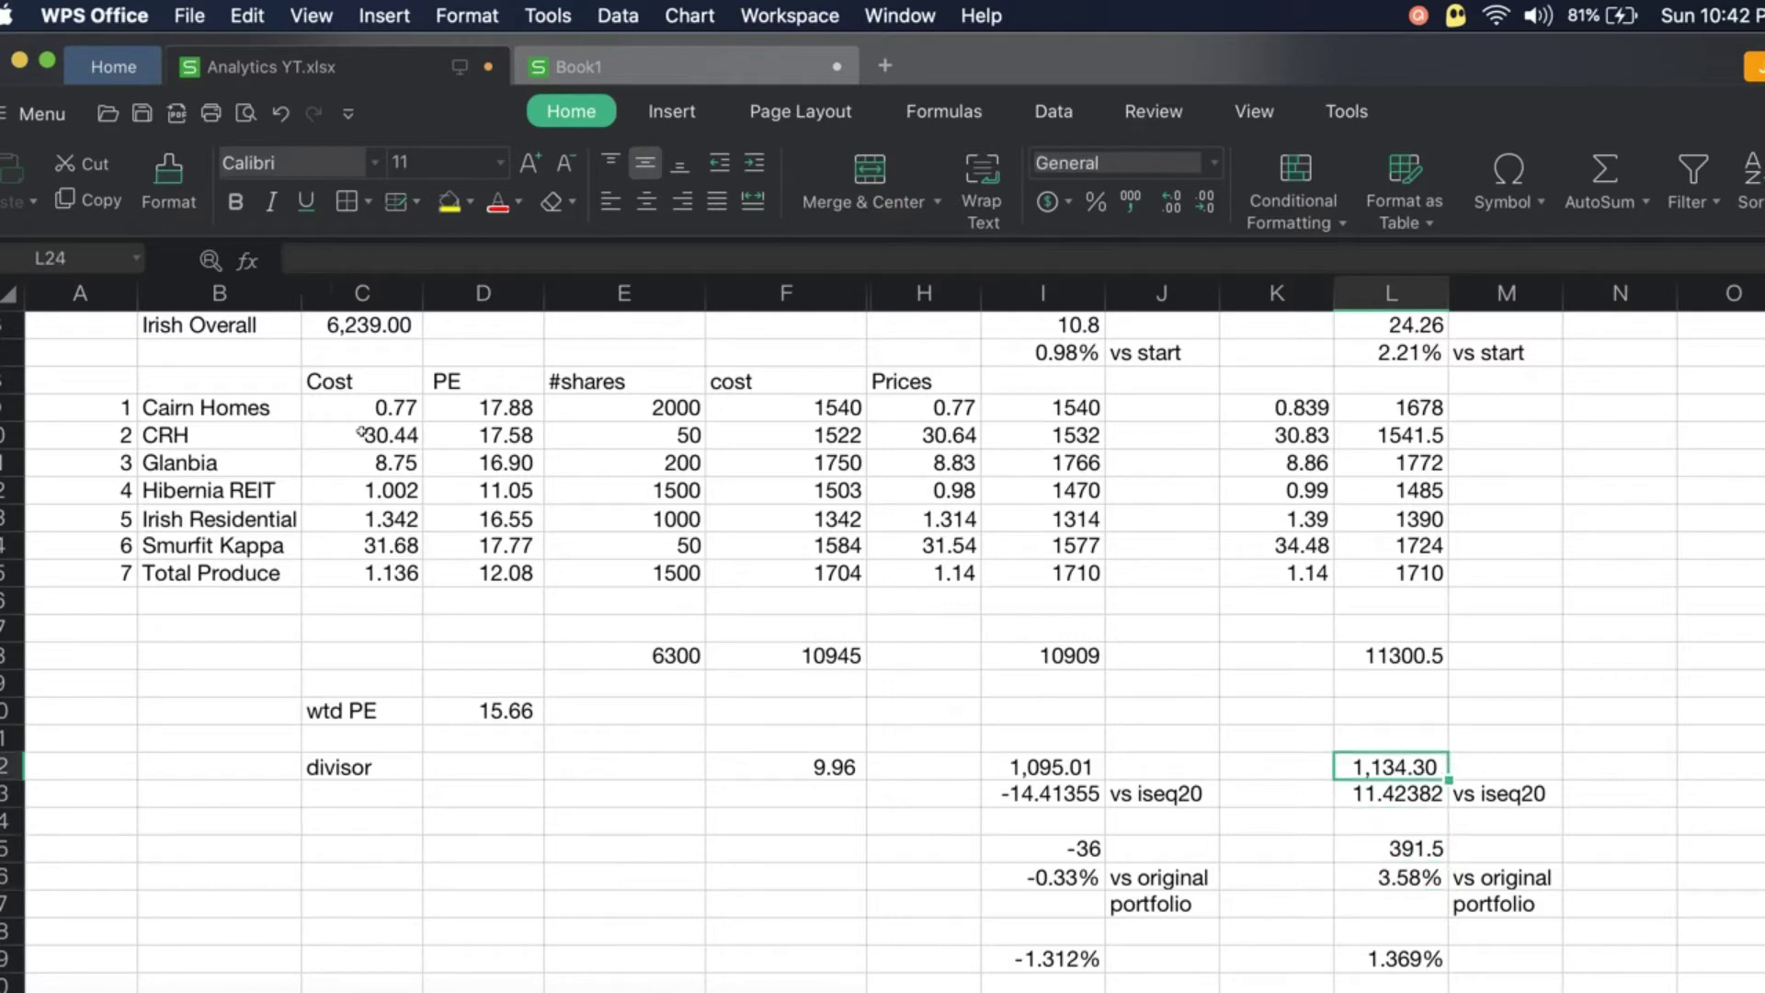
pyautogui.press('Up')
pyautogui.press('Up')
pyautogui.press('Up')
pyautogui.press('Up')
pyautogui.press('Up')
pyautogui.press('Up')
pyautogui.press('Up')
pyautogui.press('Up')
pyautogui.press('Up')
pyautogui.press('Up')
pyautogui.press('Up')
pyautogui.press('Up')
pyautogui.press('Down')
pyautogui.press('Down')
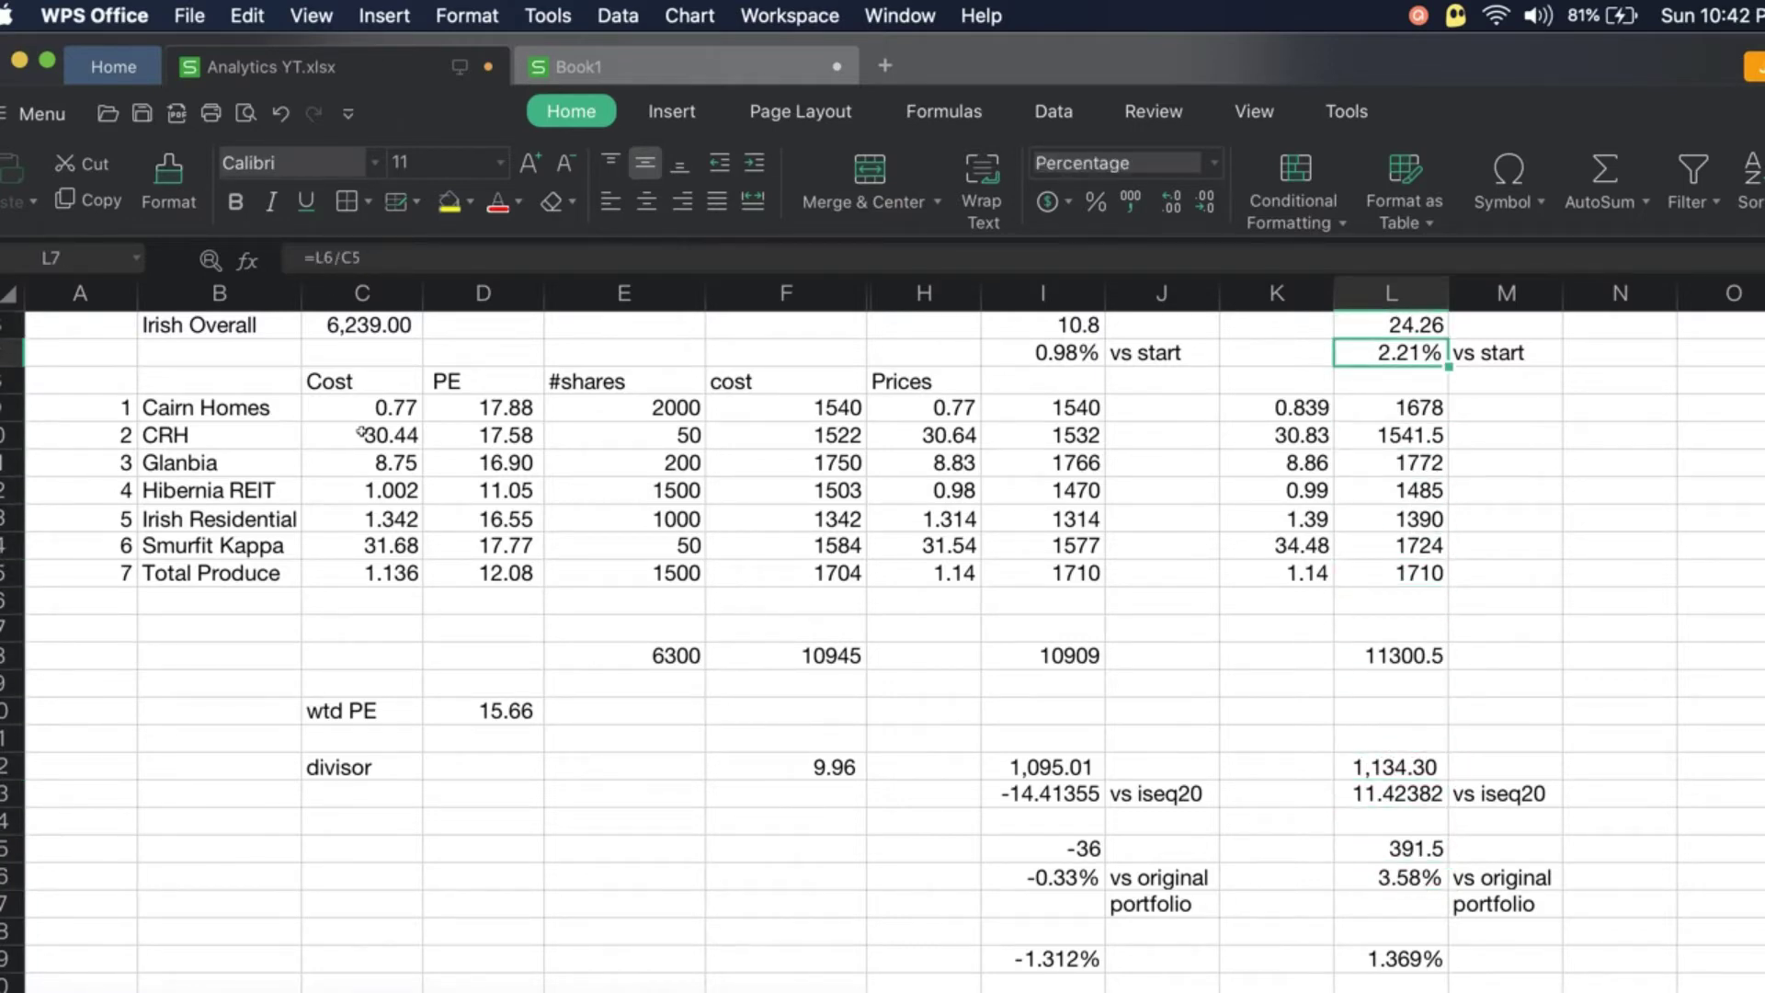
pyautogui.press('Down')
pyautogui.press('Down')
pyautogui.press('Down')
pyautogui.press('Down')
pyautogui.press('Down')
pyautogui.press('Down')
pyautogui.press('Down')
pyautogui.press('Down')
pyautogui.press('Down')
pyautogui.press('Down')
pyautogui.press('Down')
pyautogui.press('Down')
pyautogui.press('Down')
pyautogui.press('Down')
pyautogui.press('Down')
pyautogui.press('Down')
pyautogui.press('Down')
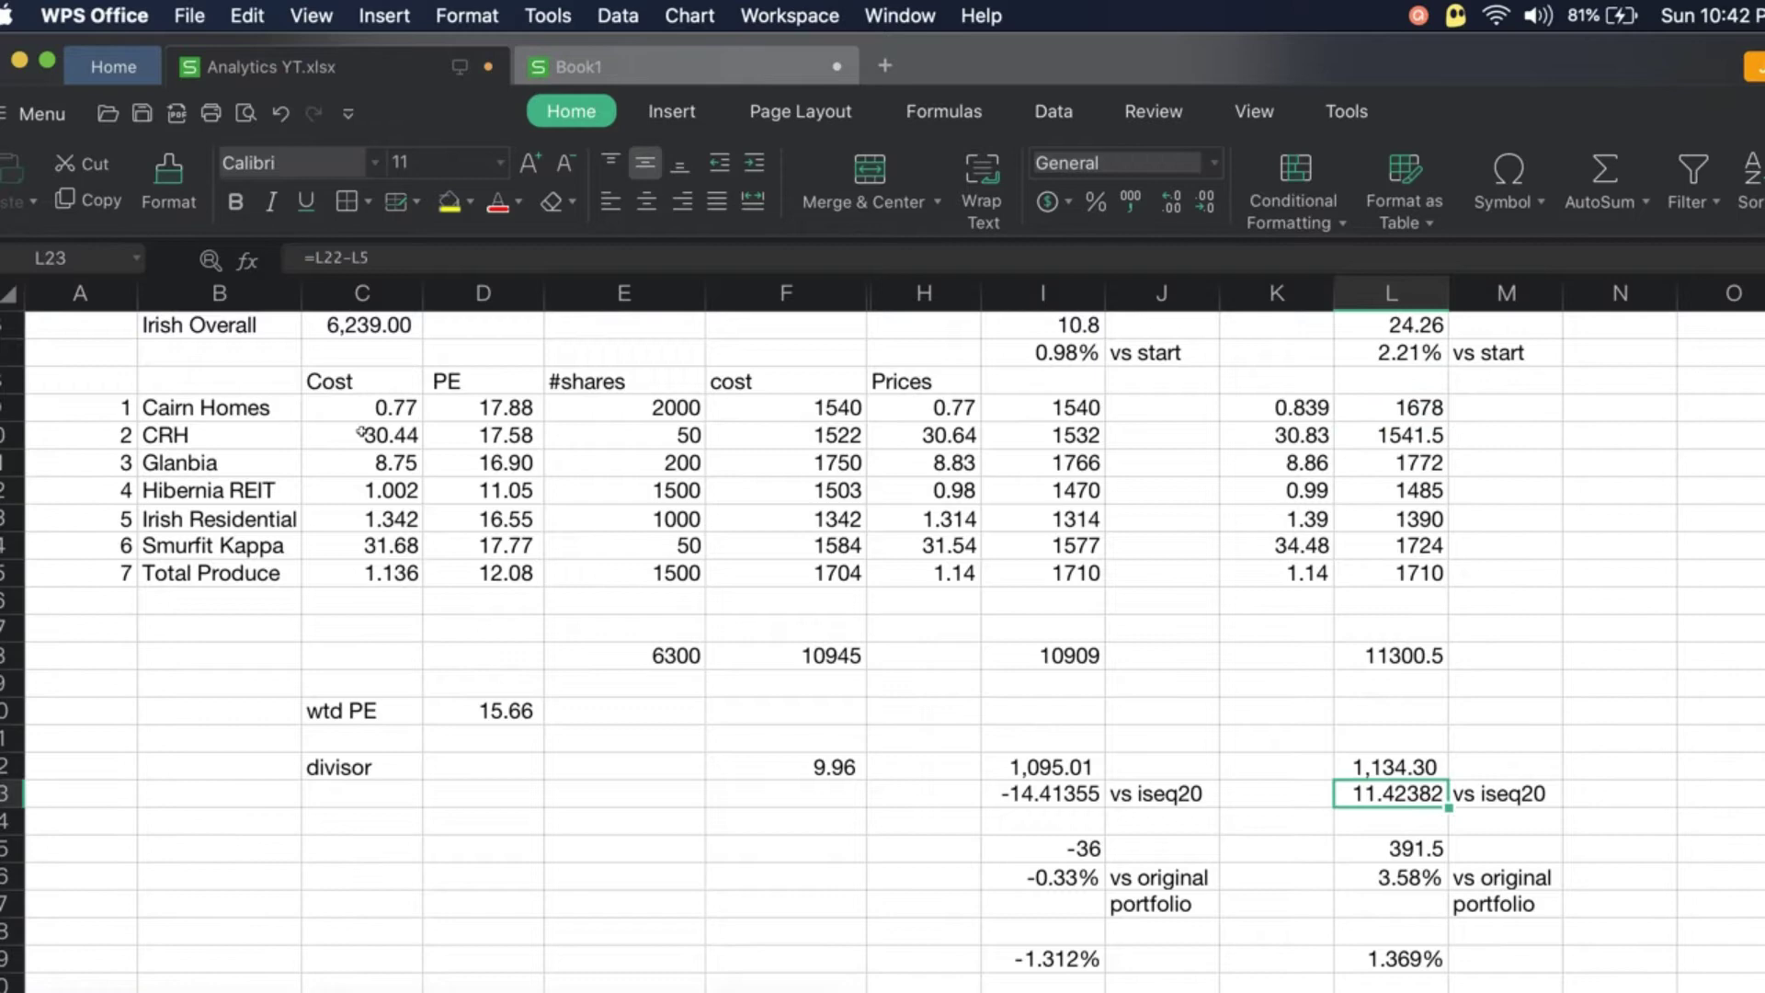
pyautogui.press('Down')
pyautogui.press('Down')
pyautogui.press('Down')
pyautogui.press('Down')
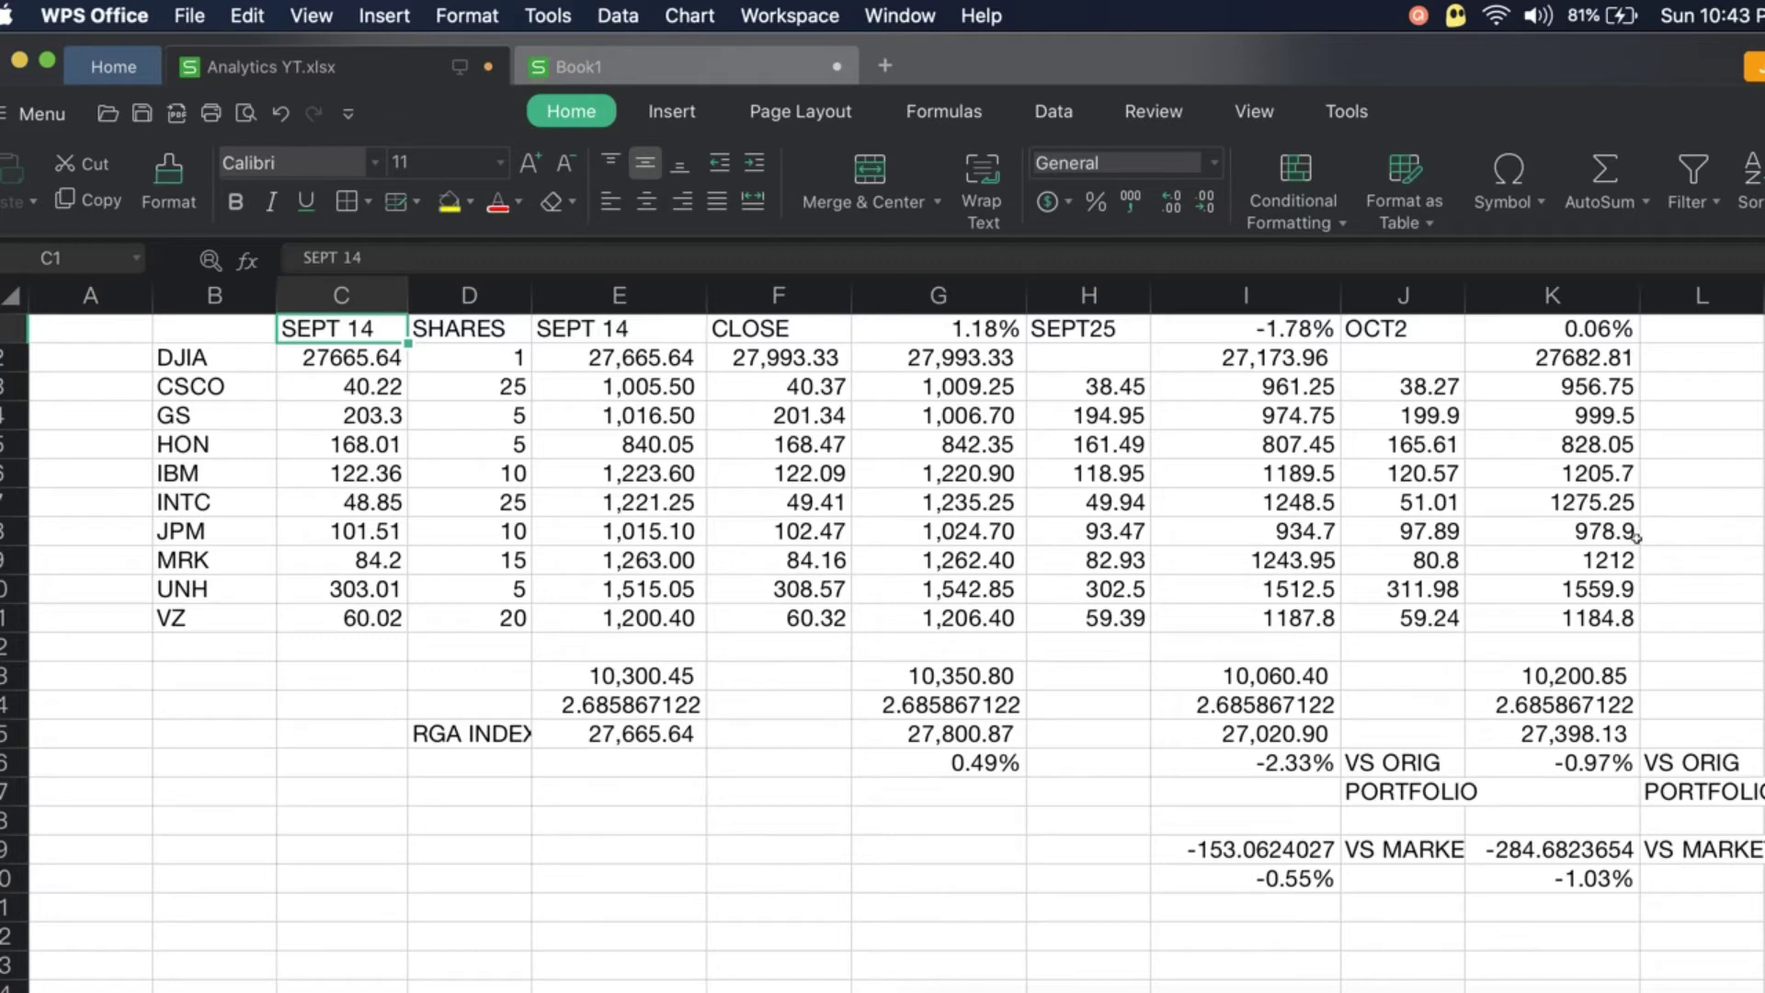
# On the Dow sheet, review the OCT2 heading, DJIA 27682.81, its change formula and CSCO's position value.
pyautogui.click(1399, 329)
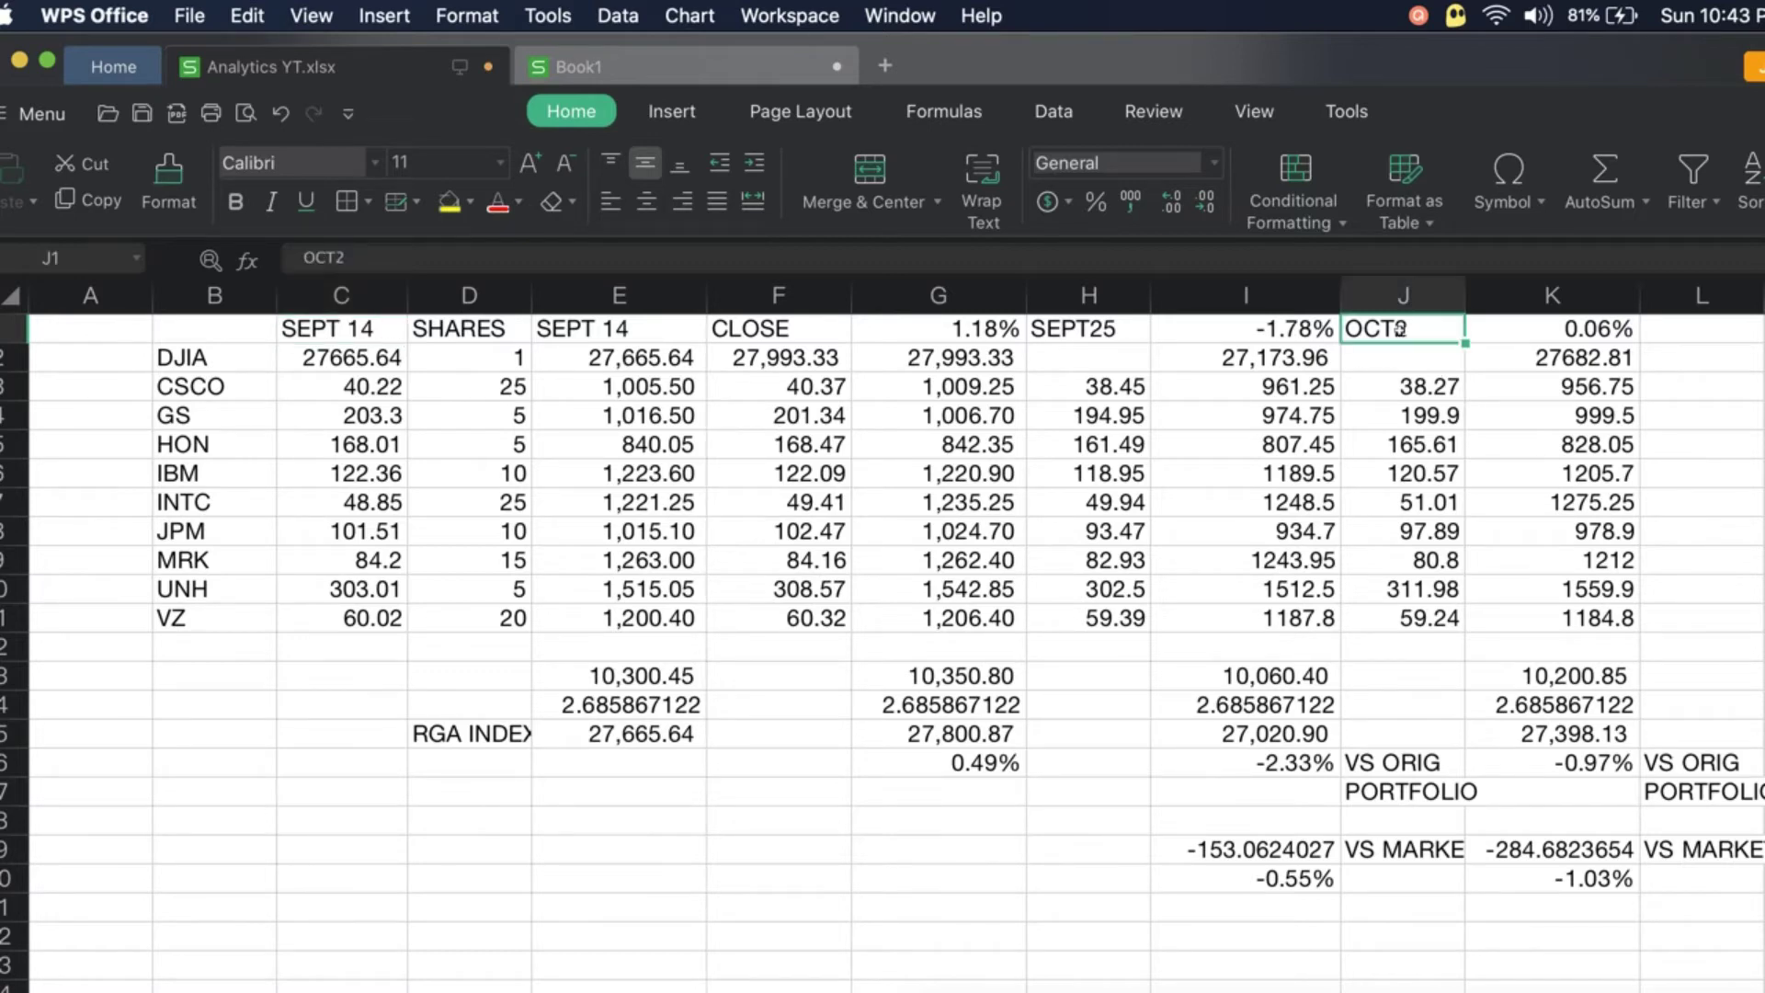
pyautogui.press('Right')
pyautogui.press('Down')
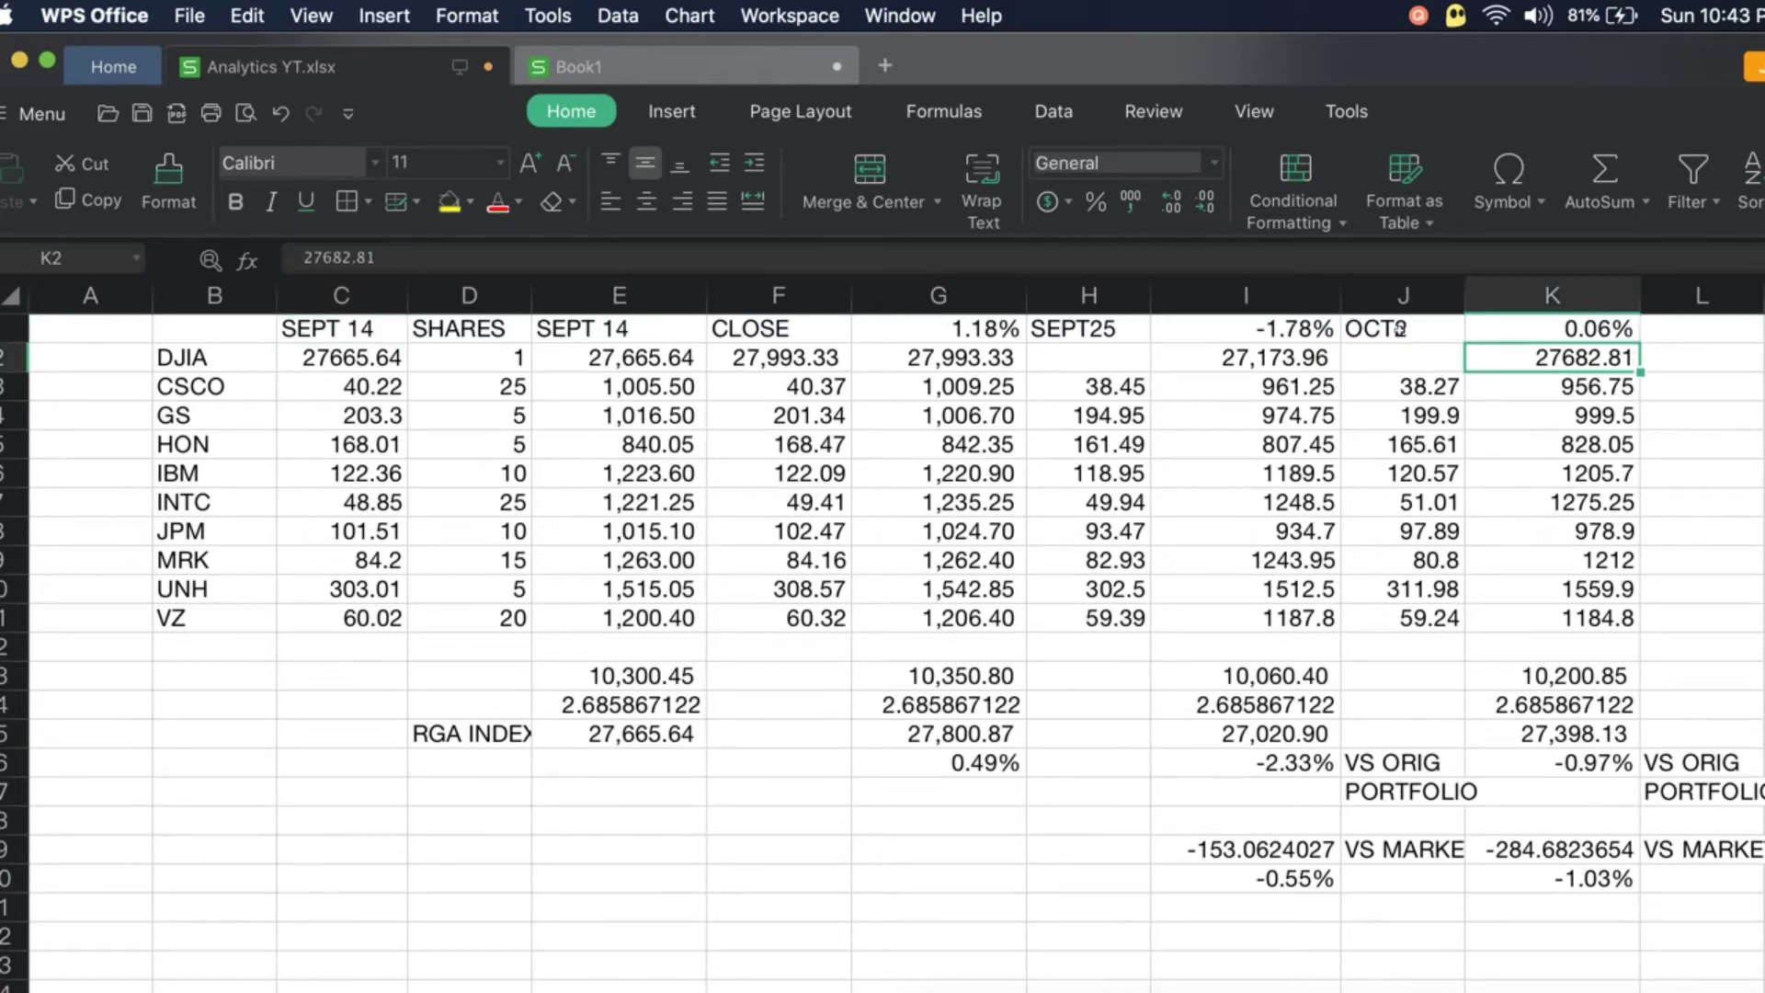
pyautogui.press('Right')
pyautogui.press('Right')
pyautogui.press('Right')
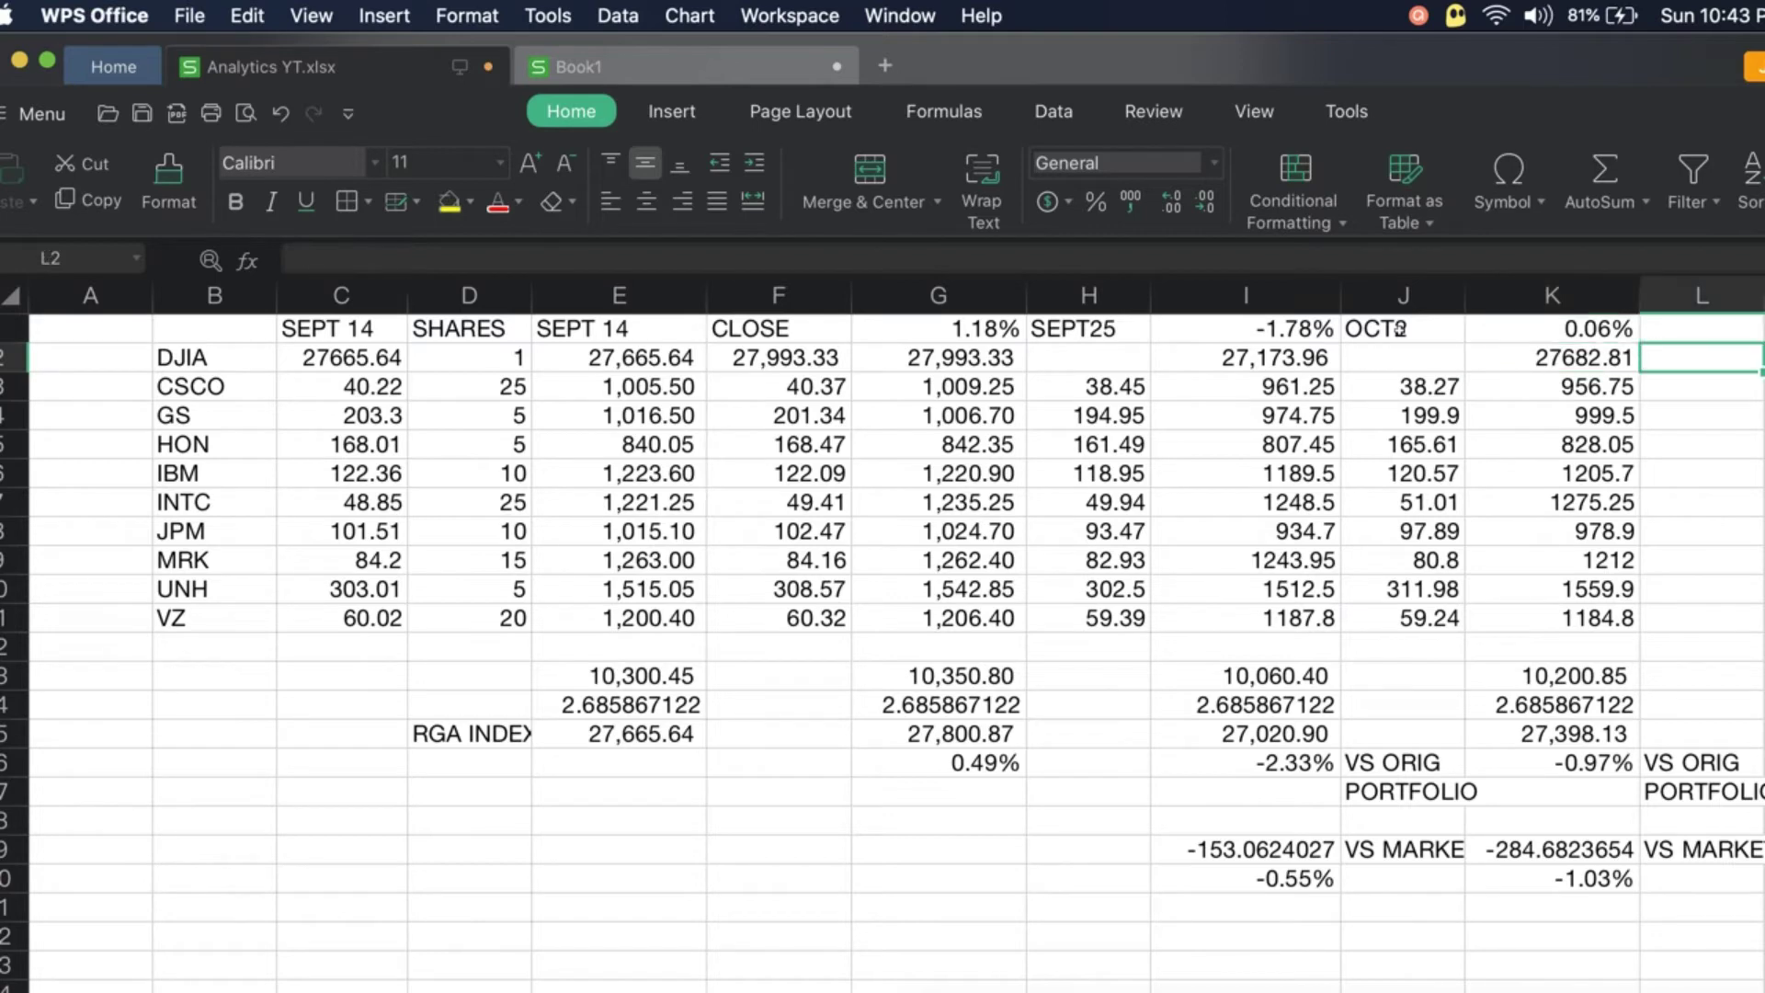
pyautogui.press('Left')
pyautogui.press('Left')
pyautogui.press('Left')
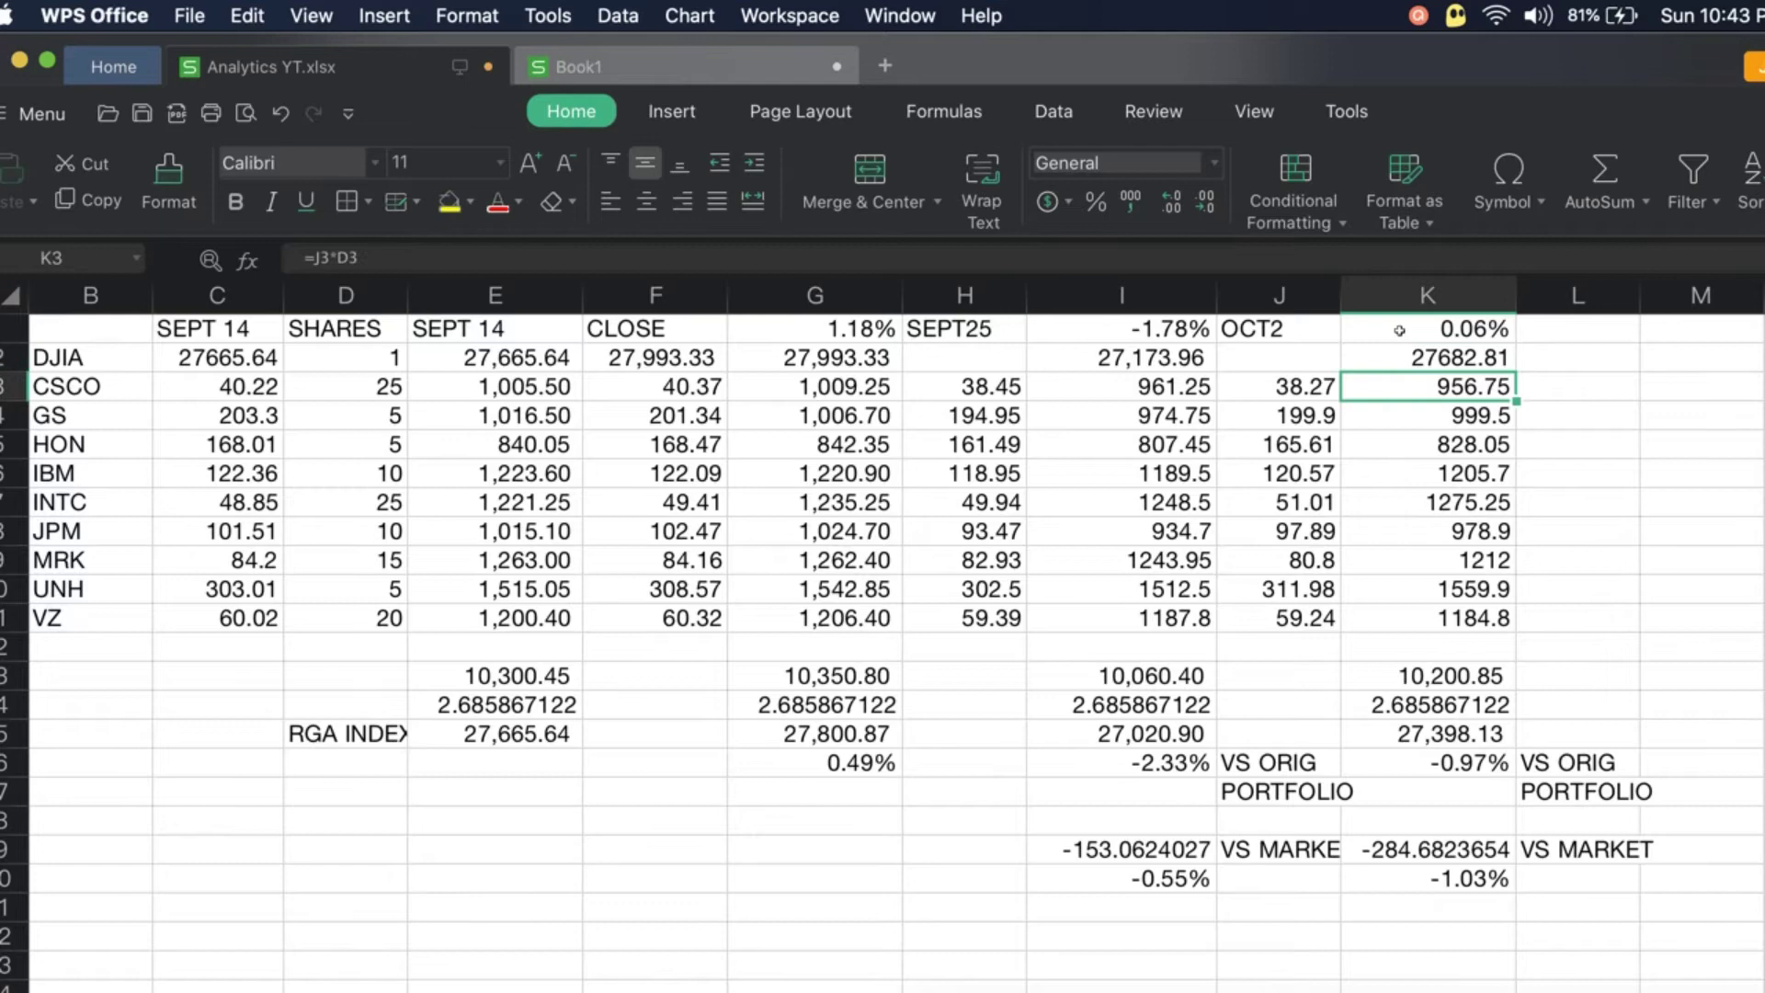
pyautogui.press('Up')
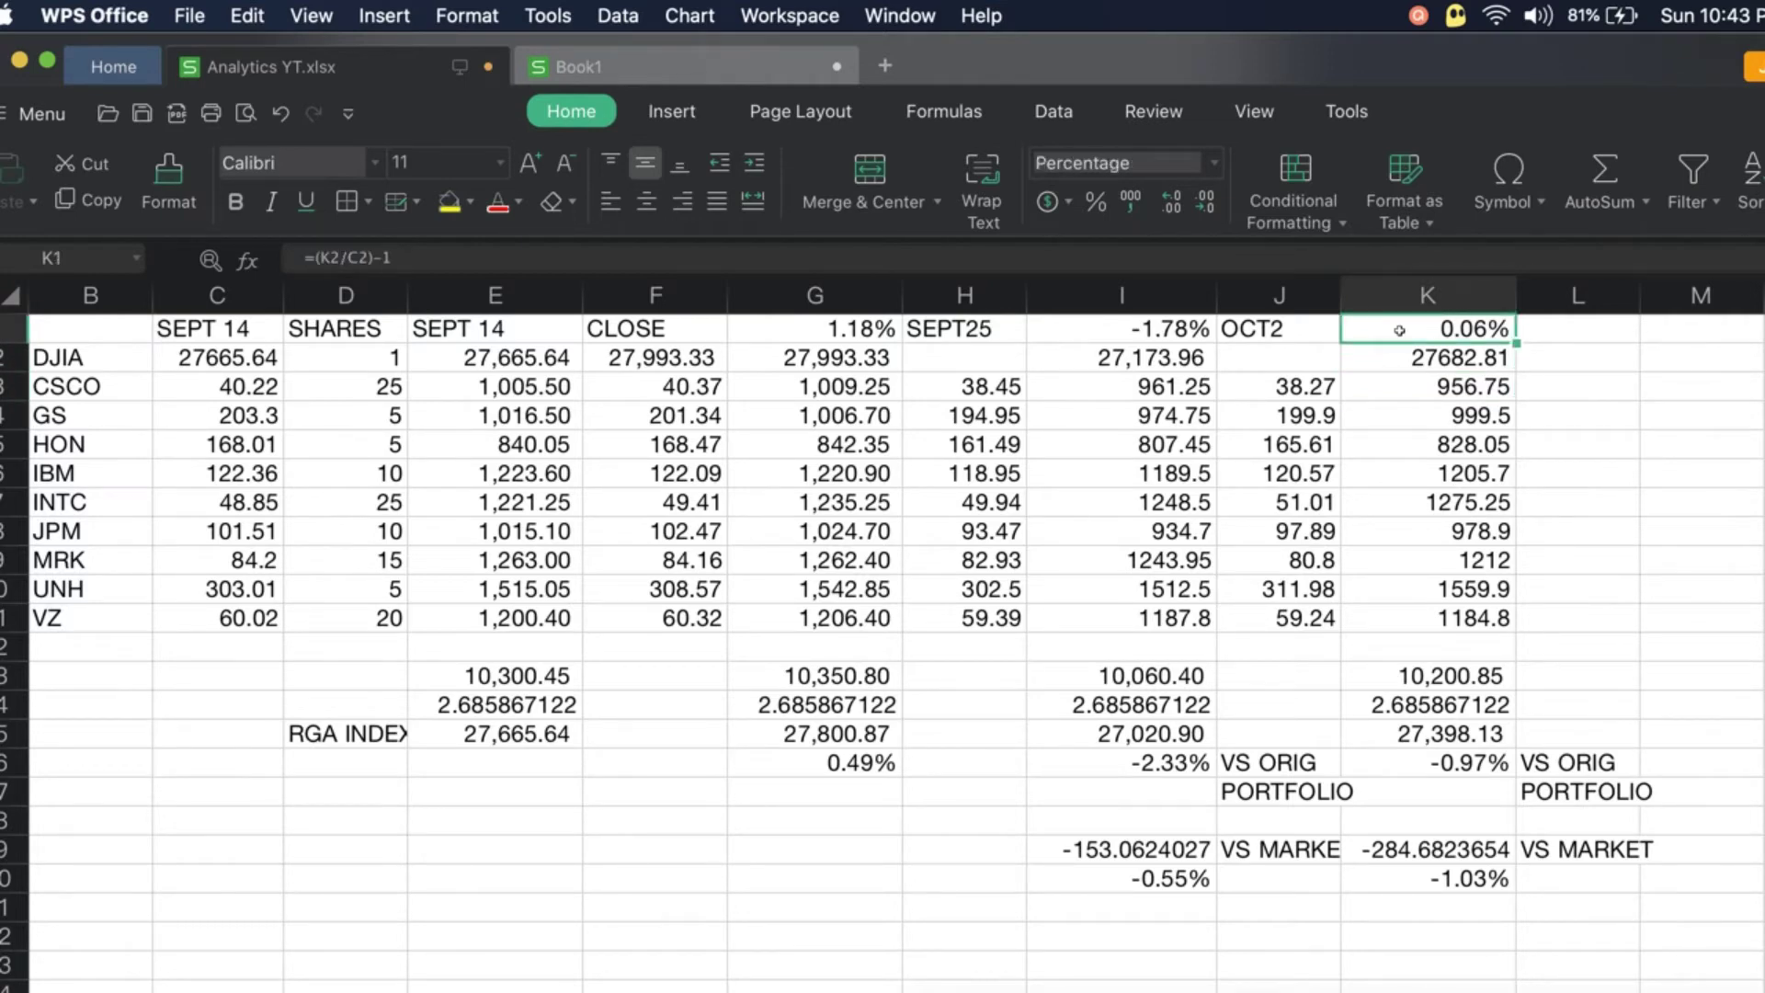
pyautogui.press('Down')
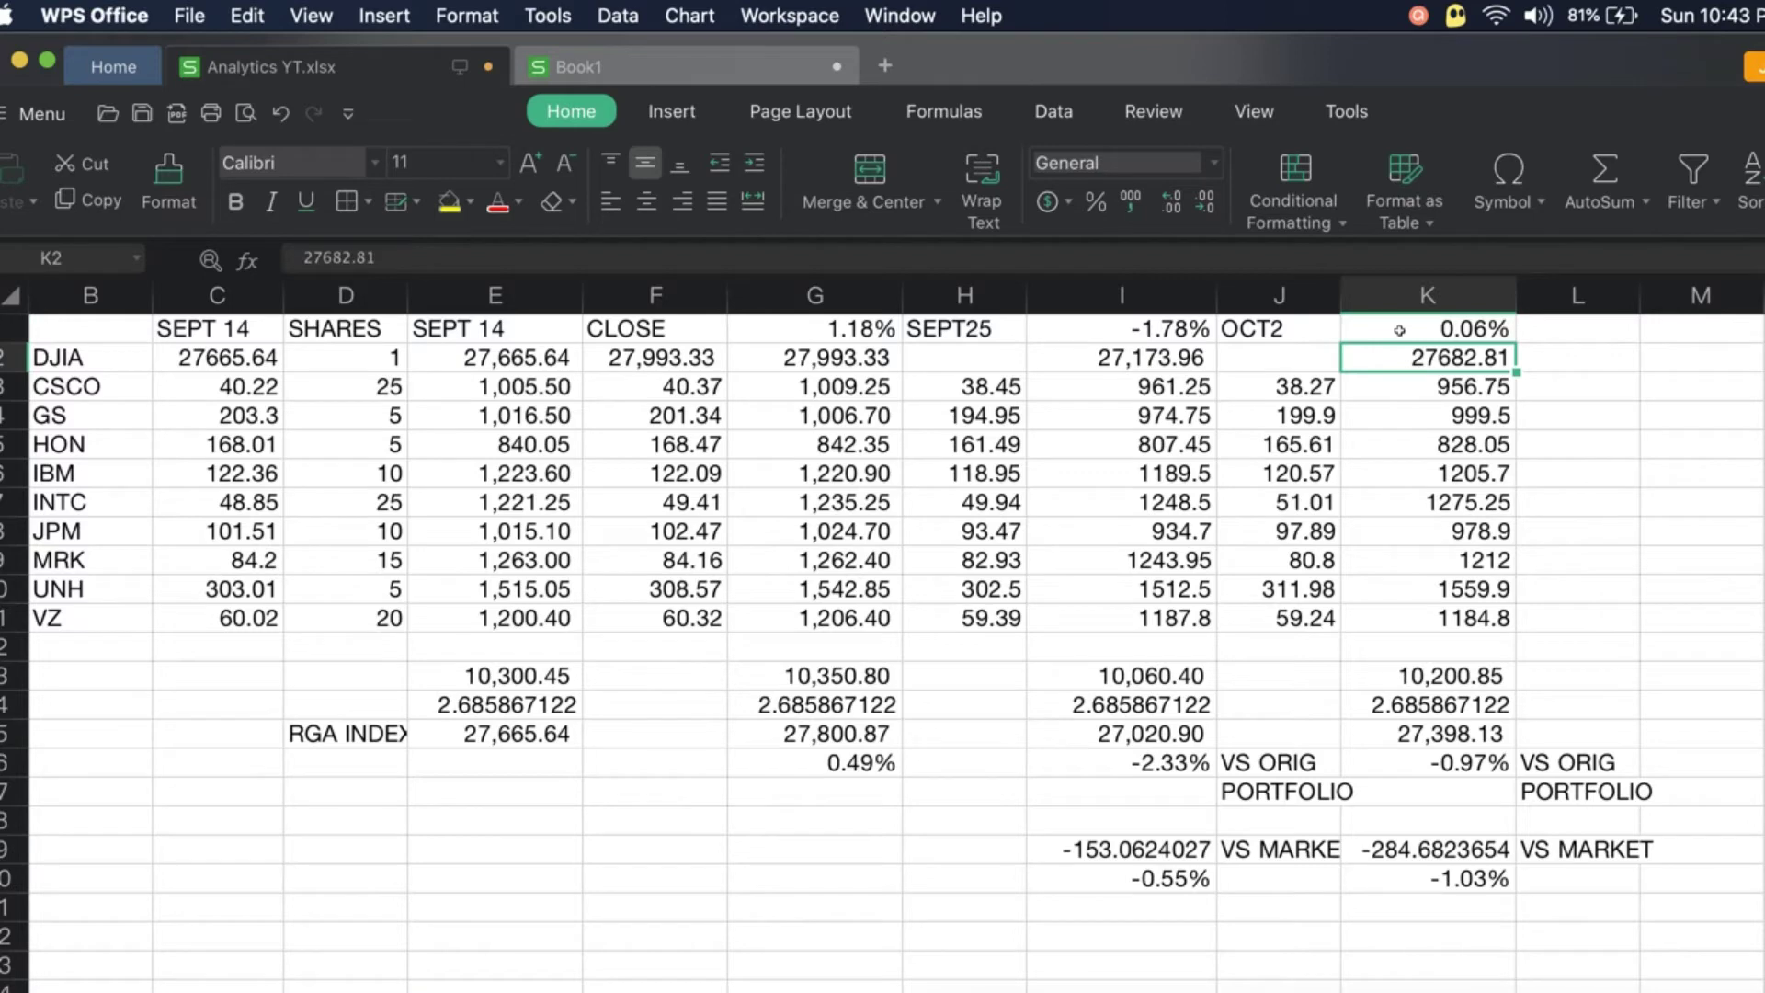
pyautogui.press('Down')
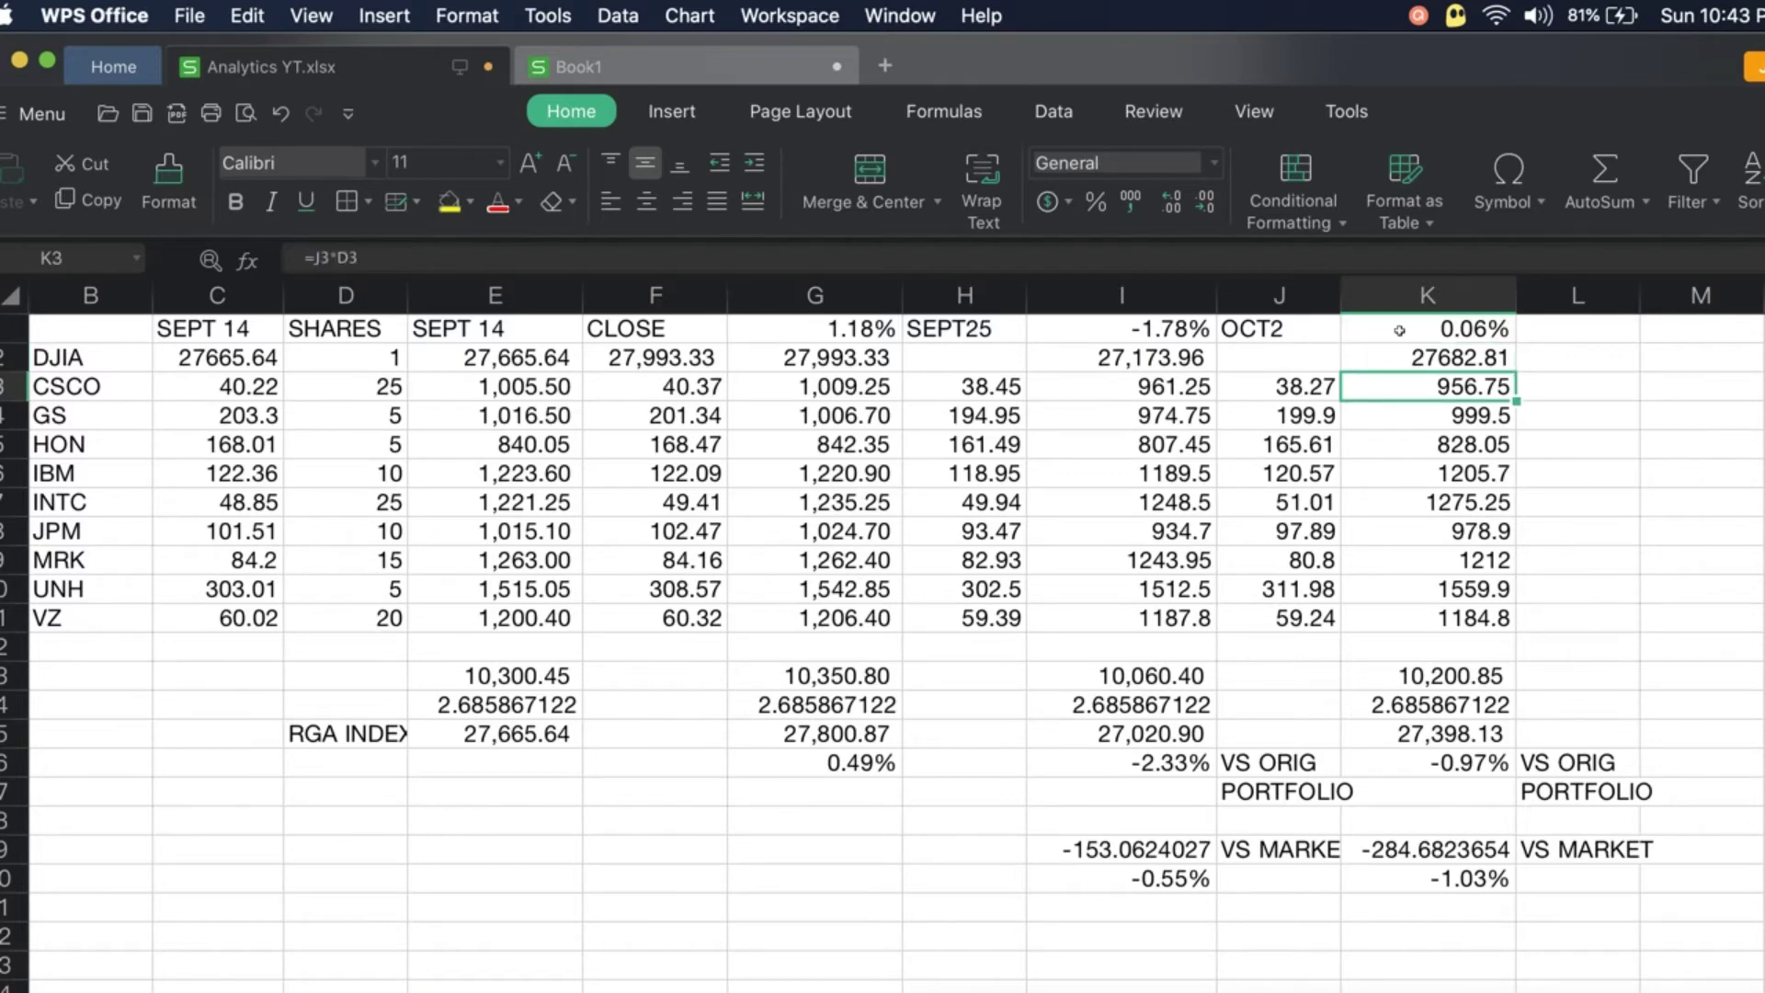
pyautogui.press('Left')
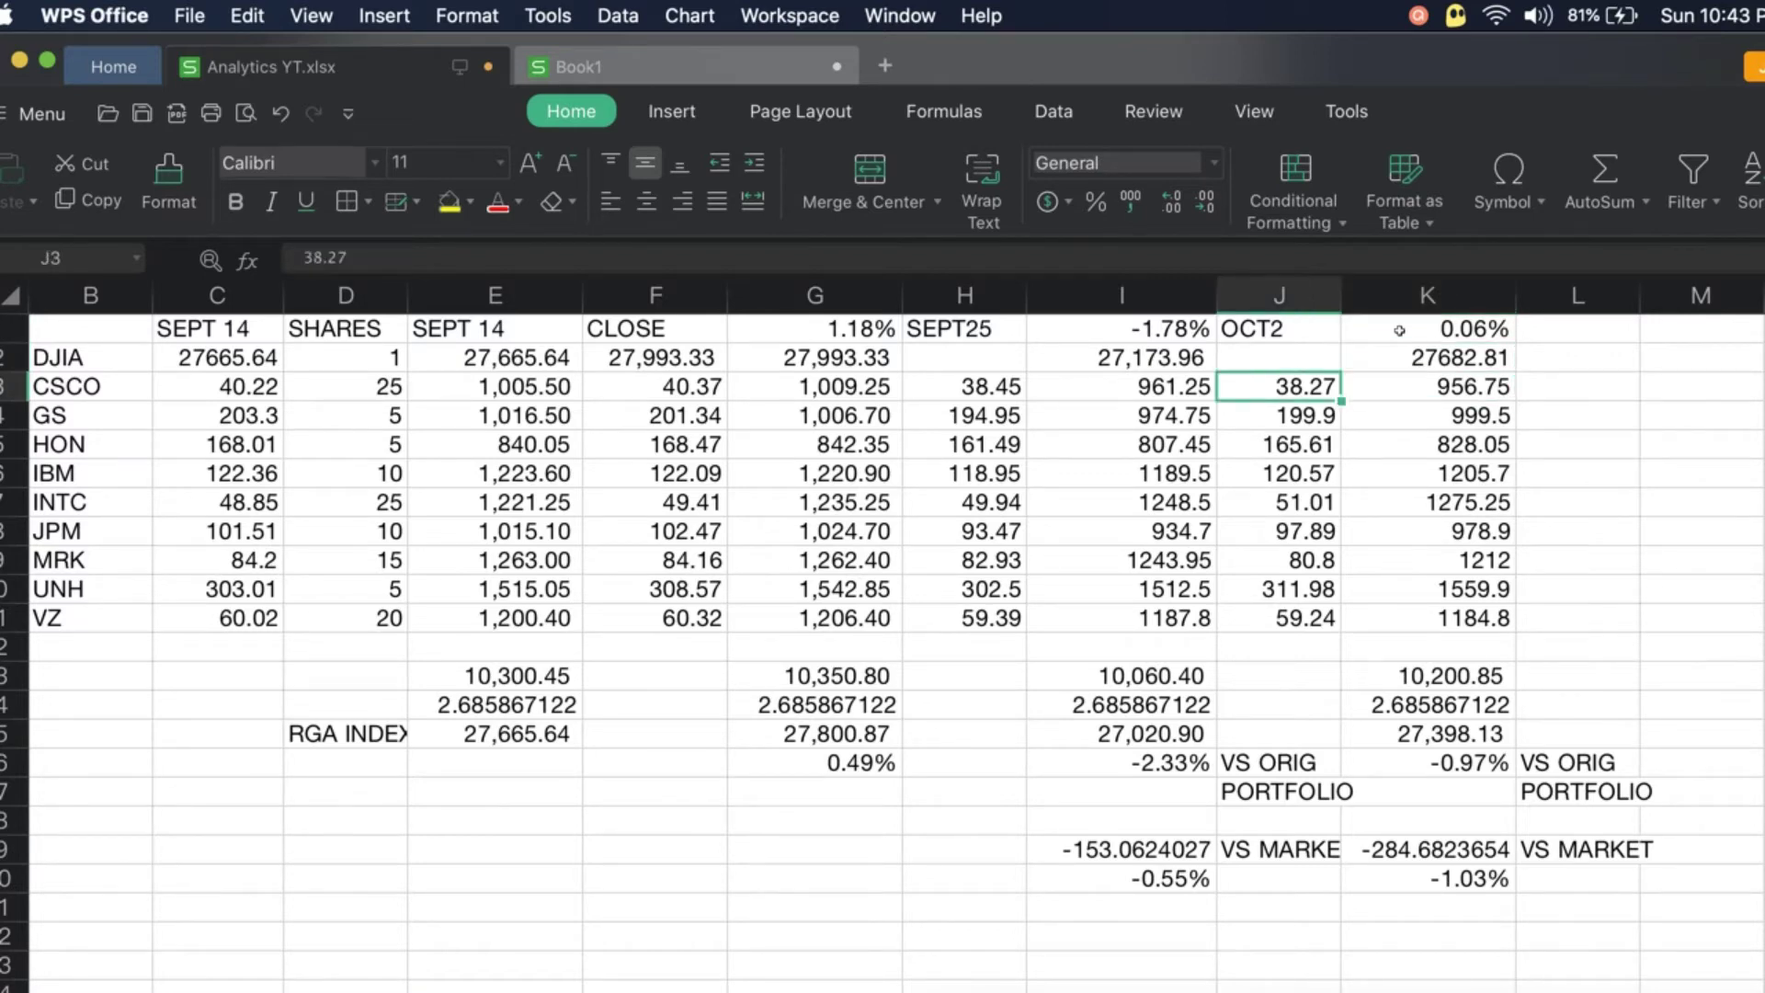
pyautogui.press('Down')
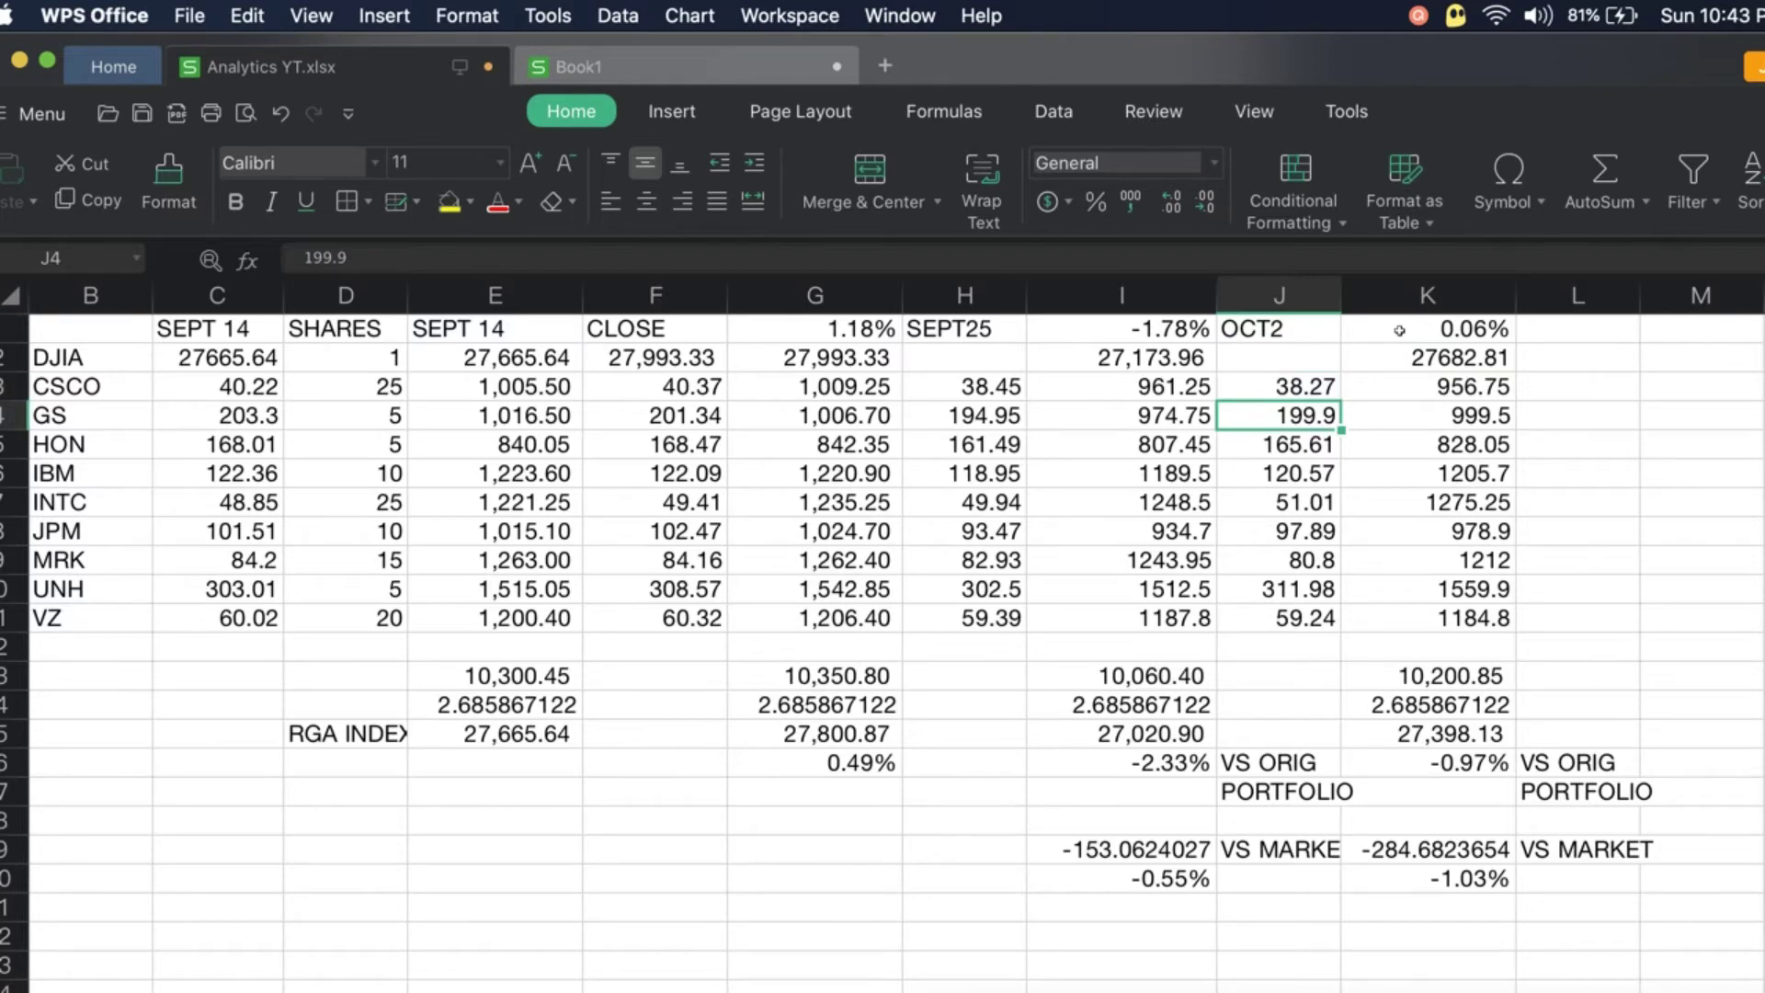
pyautogui.press('Down')
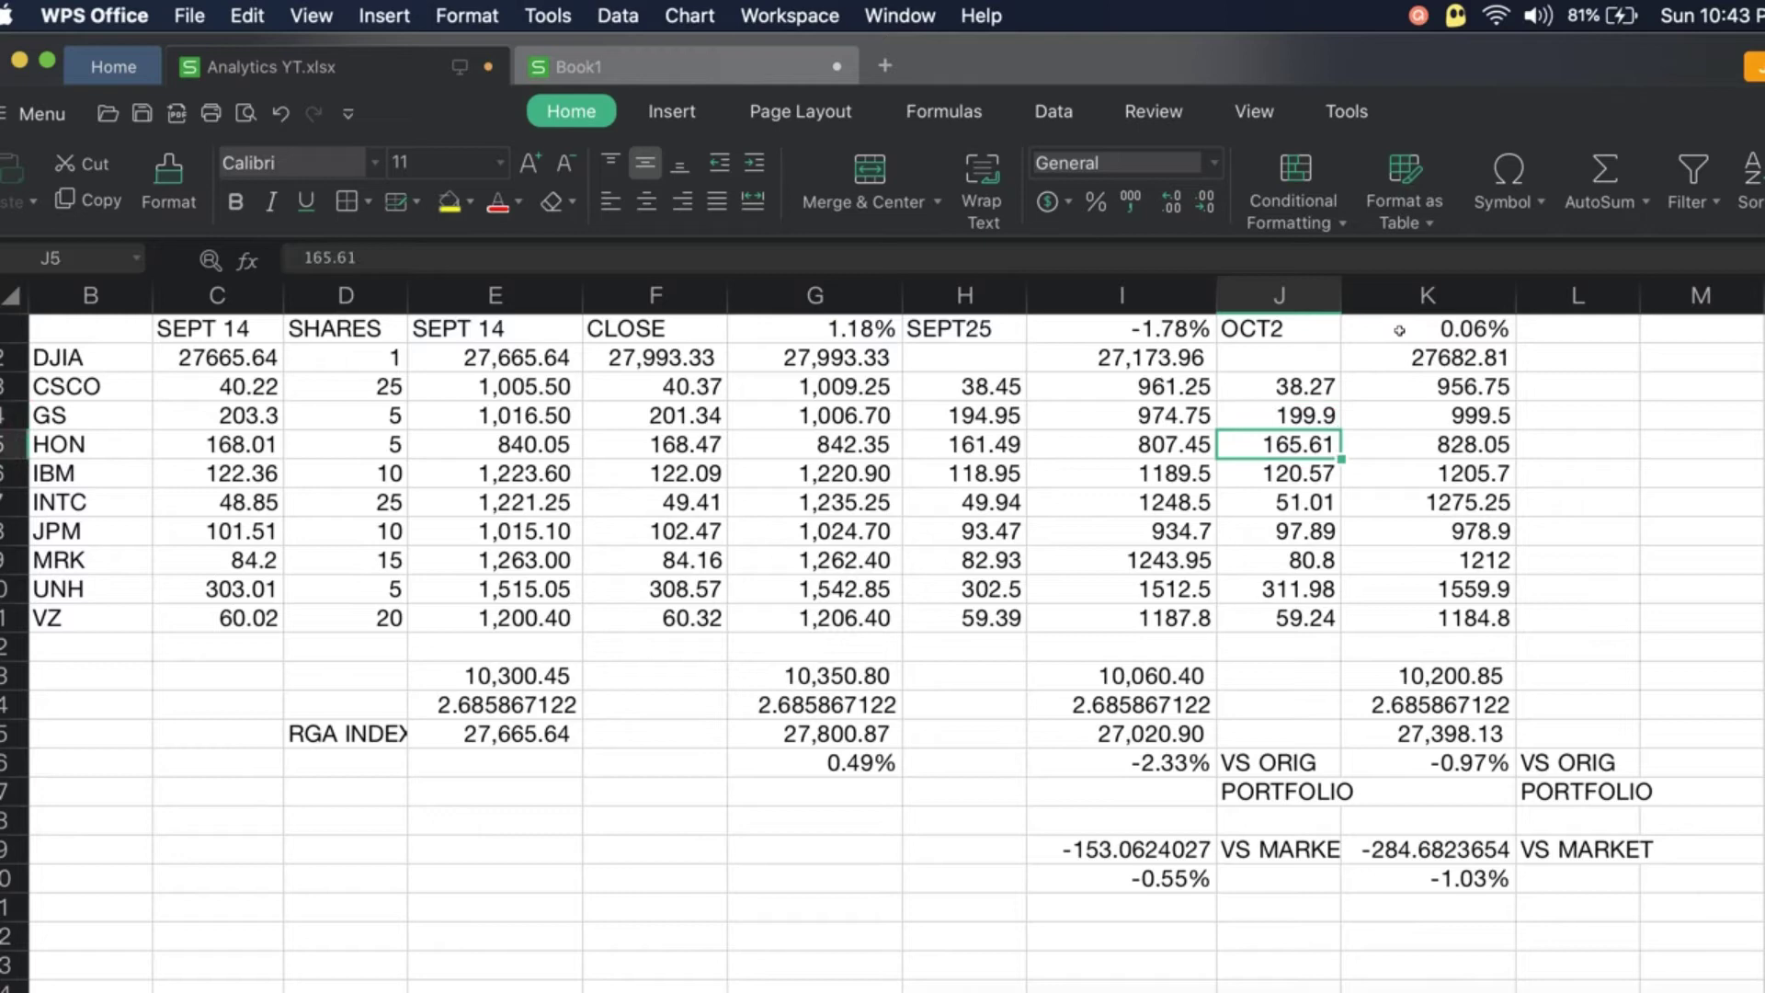
pyautogui.press('Down')
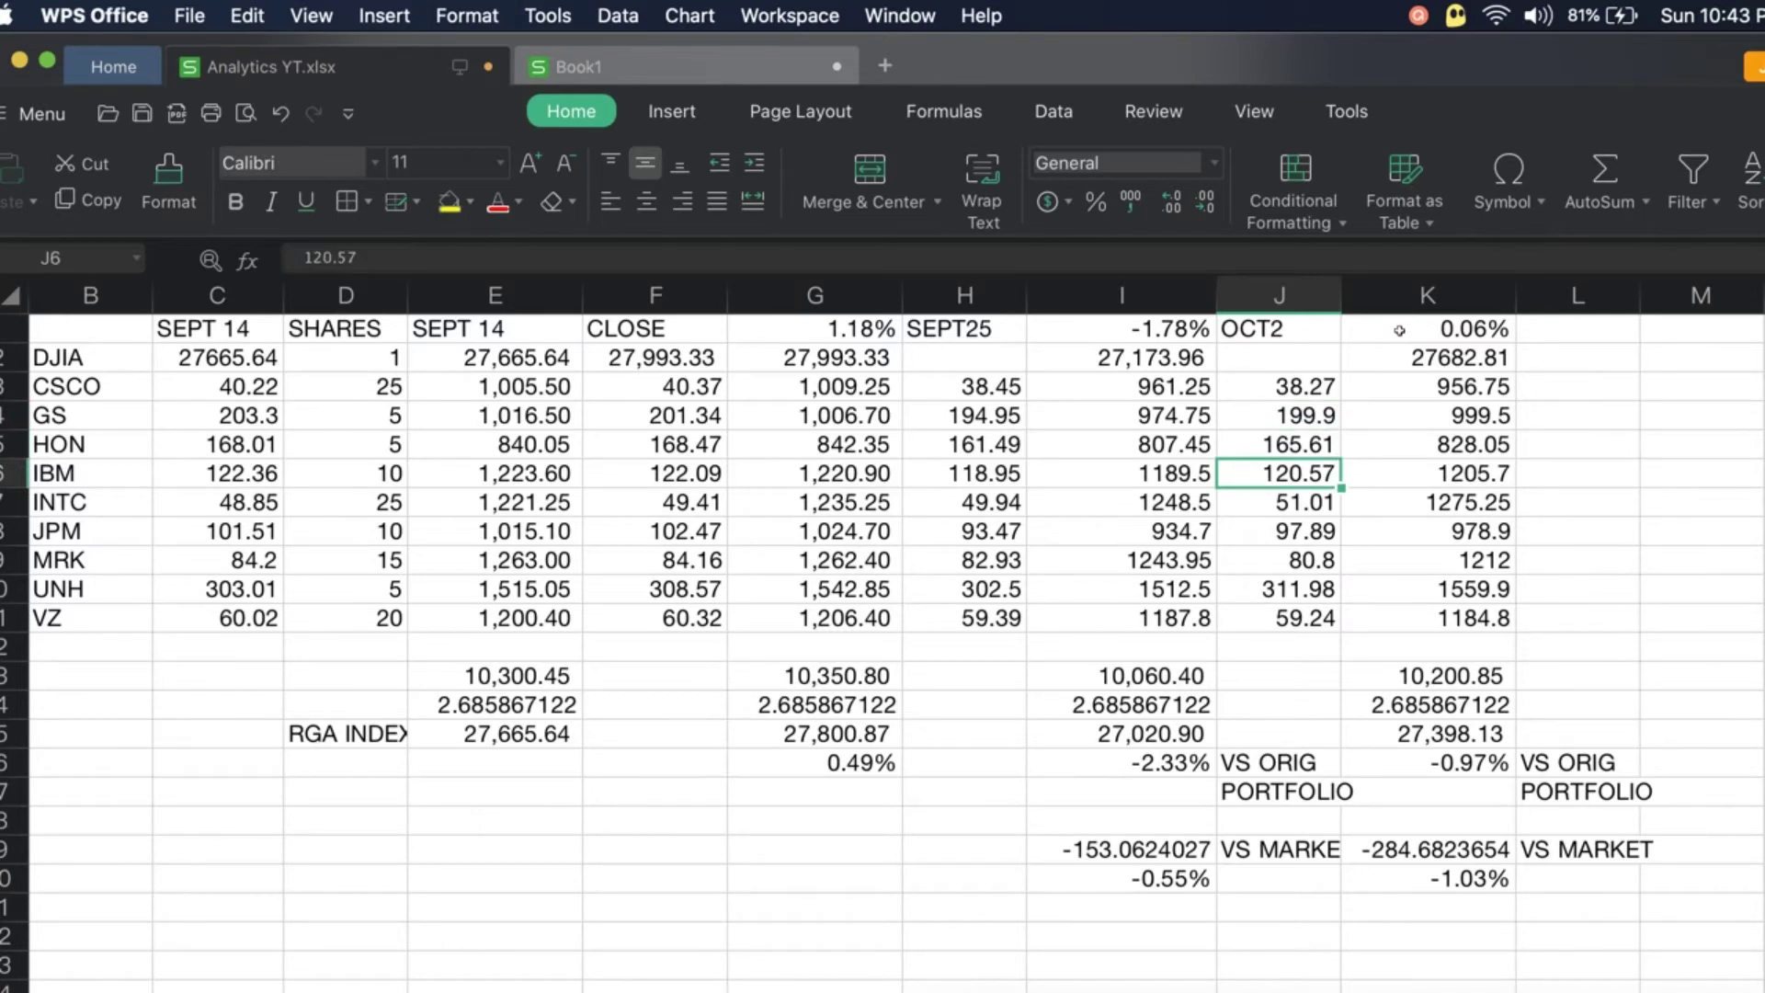
pyautogui.press('Down')
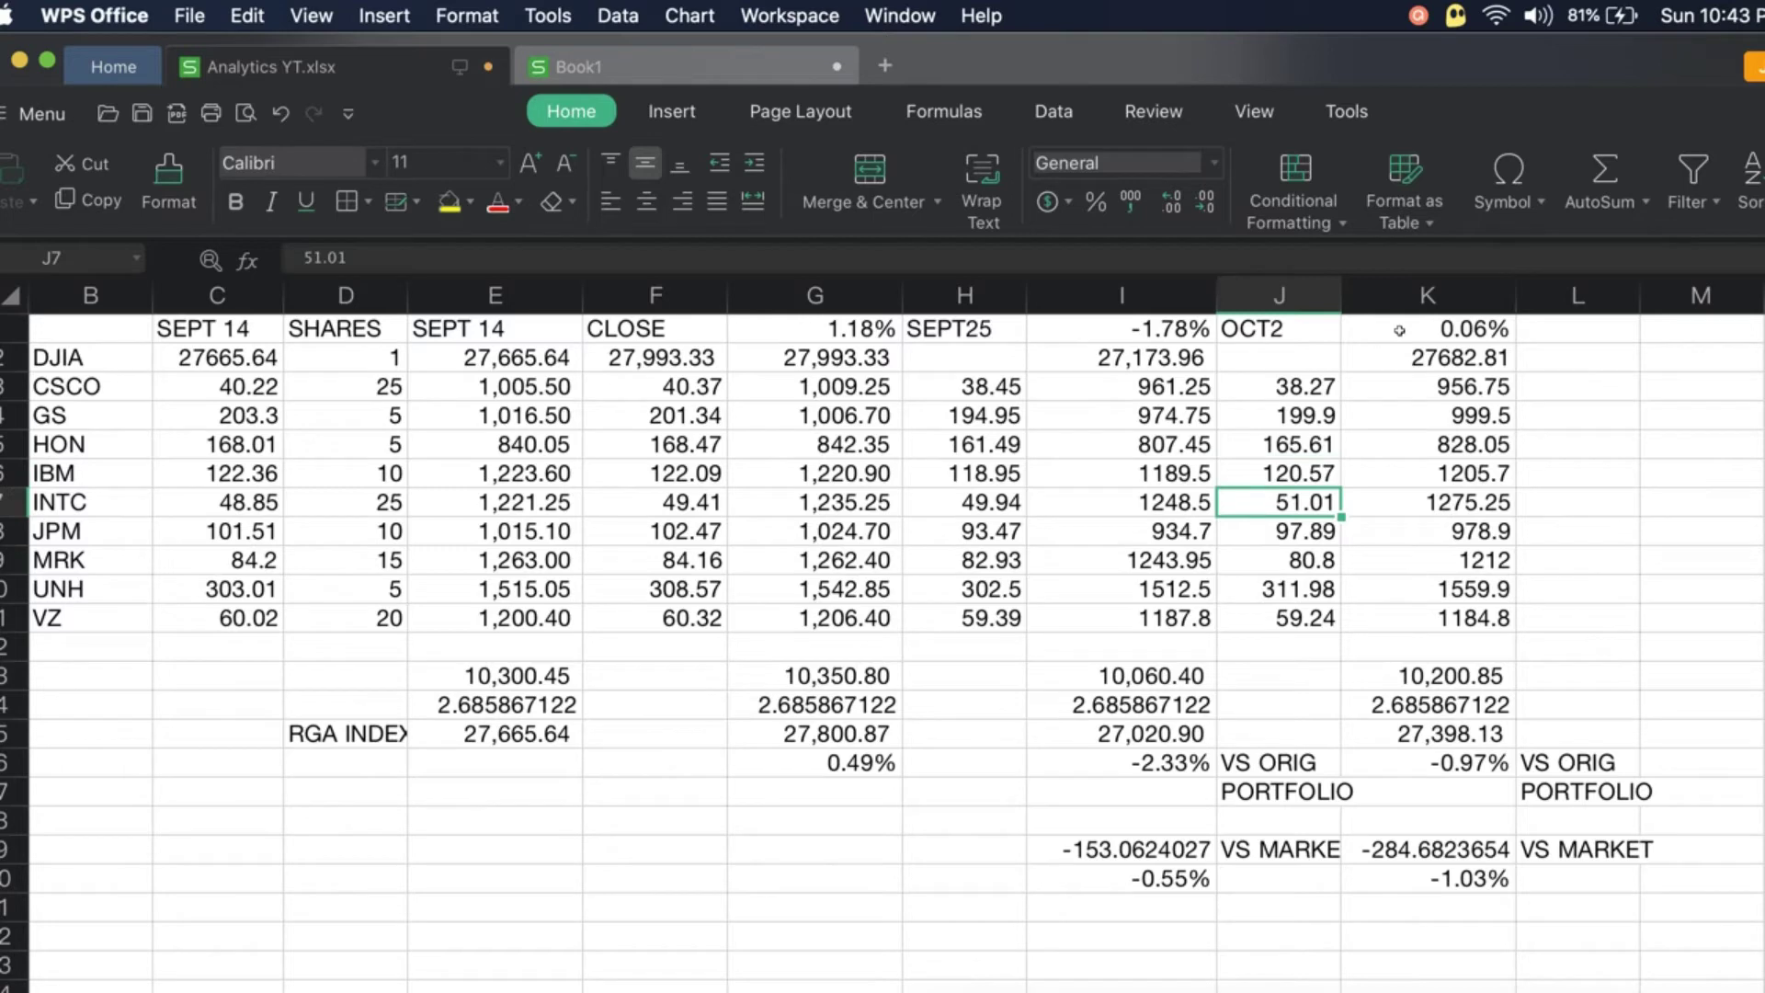
pyautogui.press('Down')
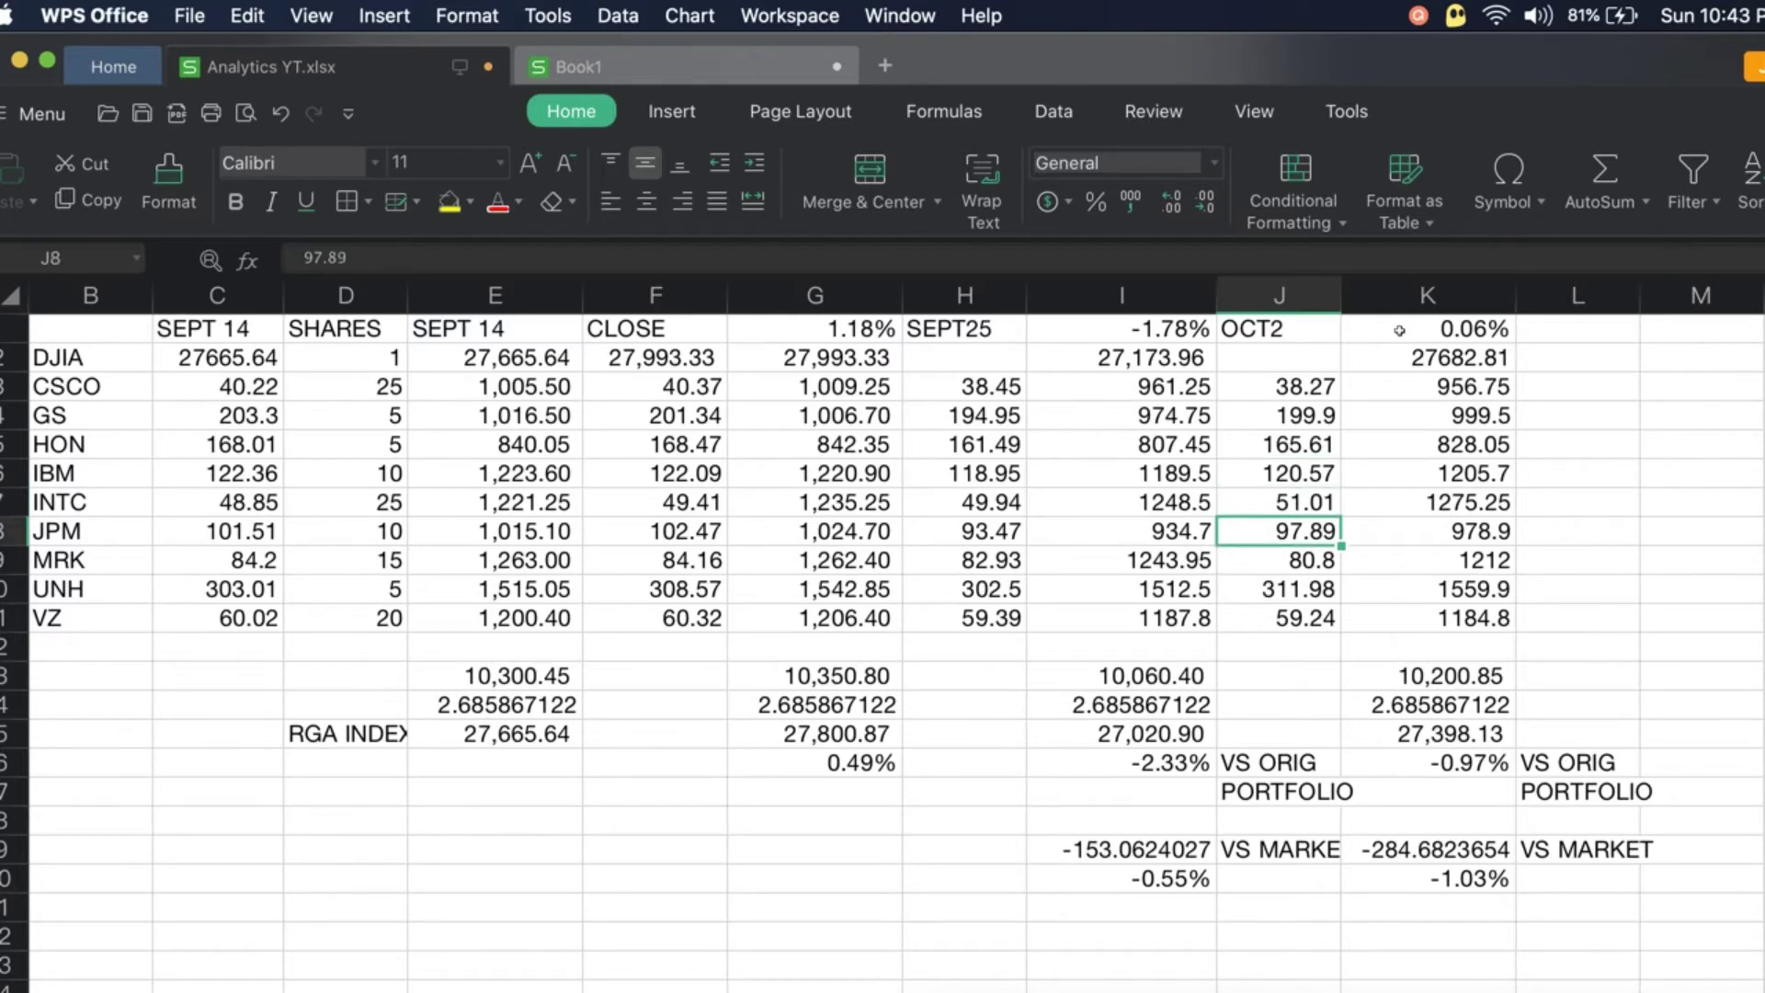
pyautogui.press('Down')
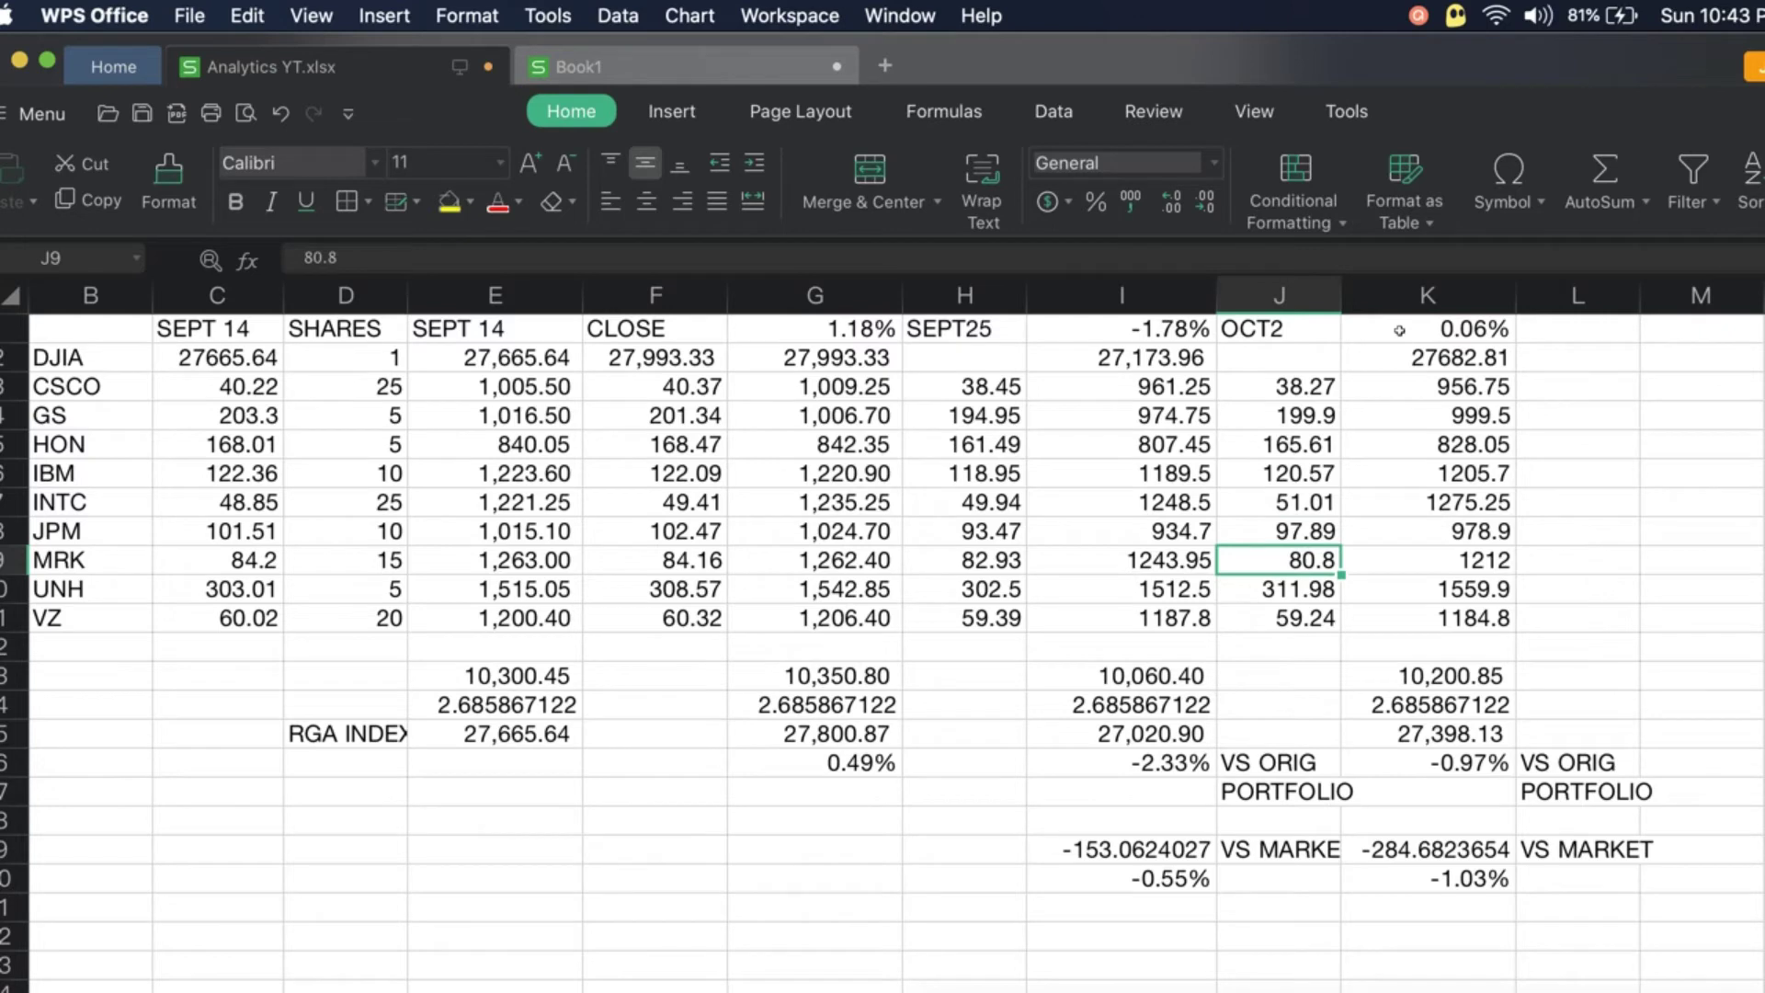
pyautogui.press('Down')
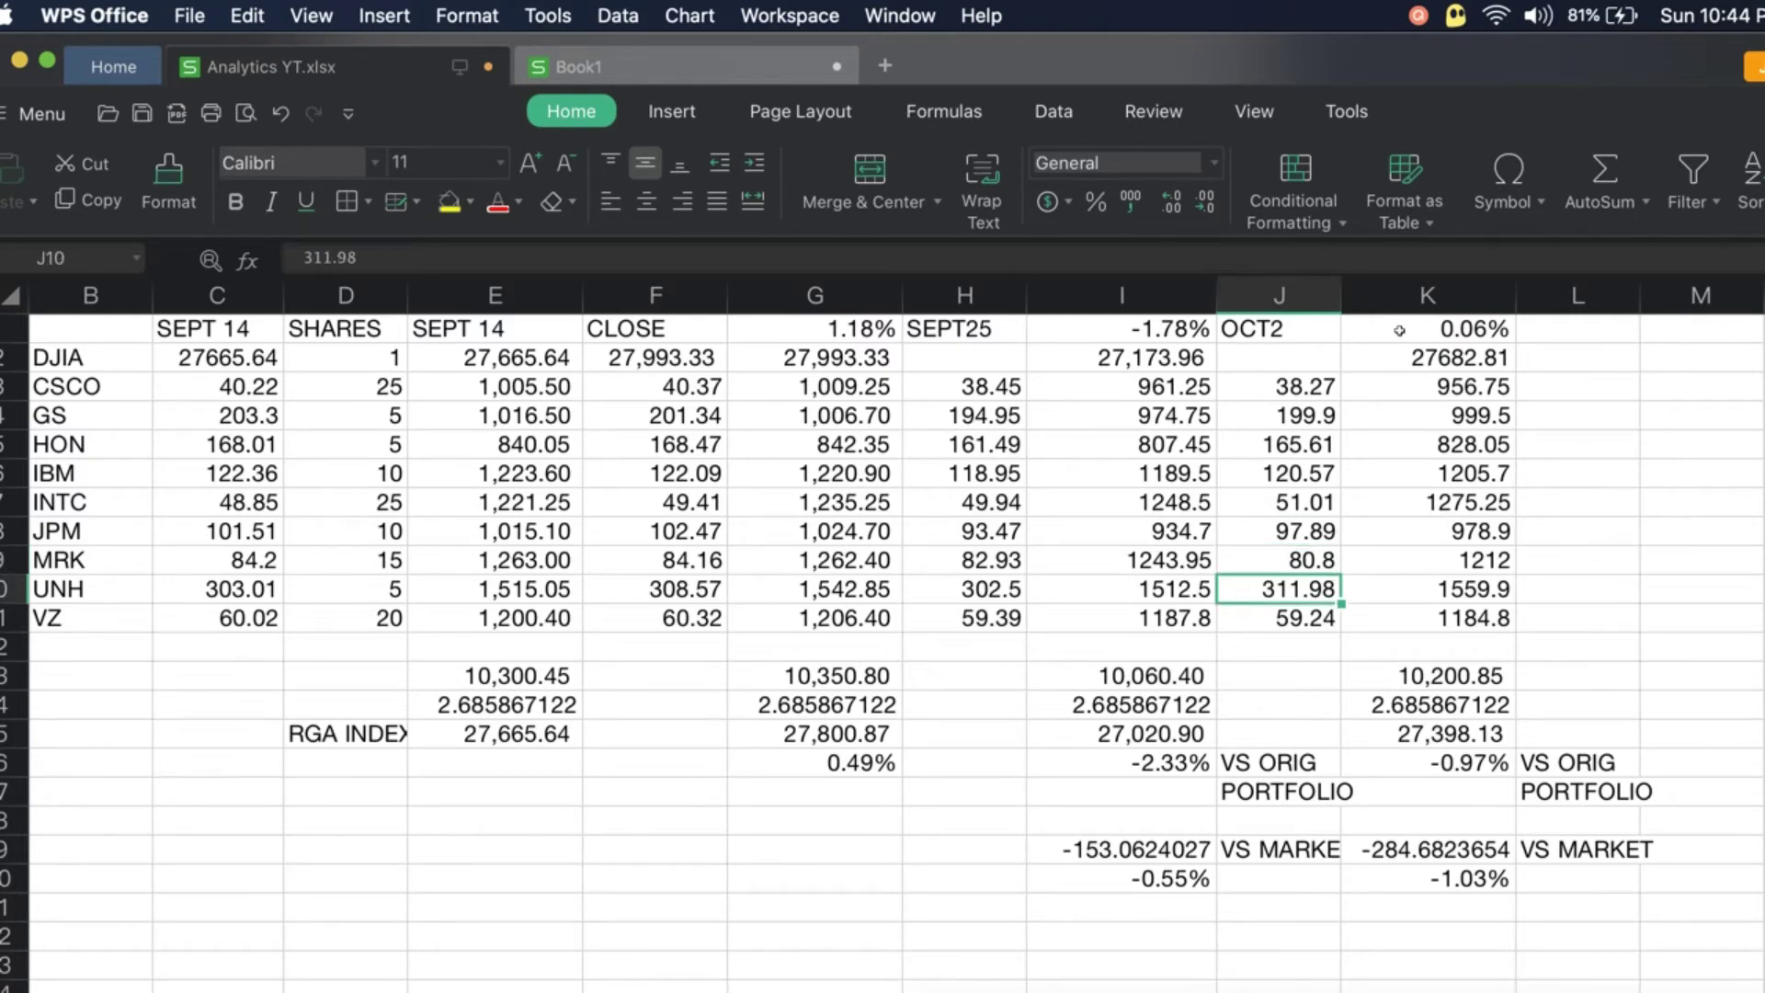
pyautogui.press('Down')
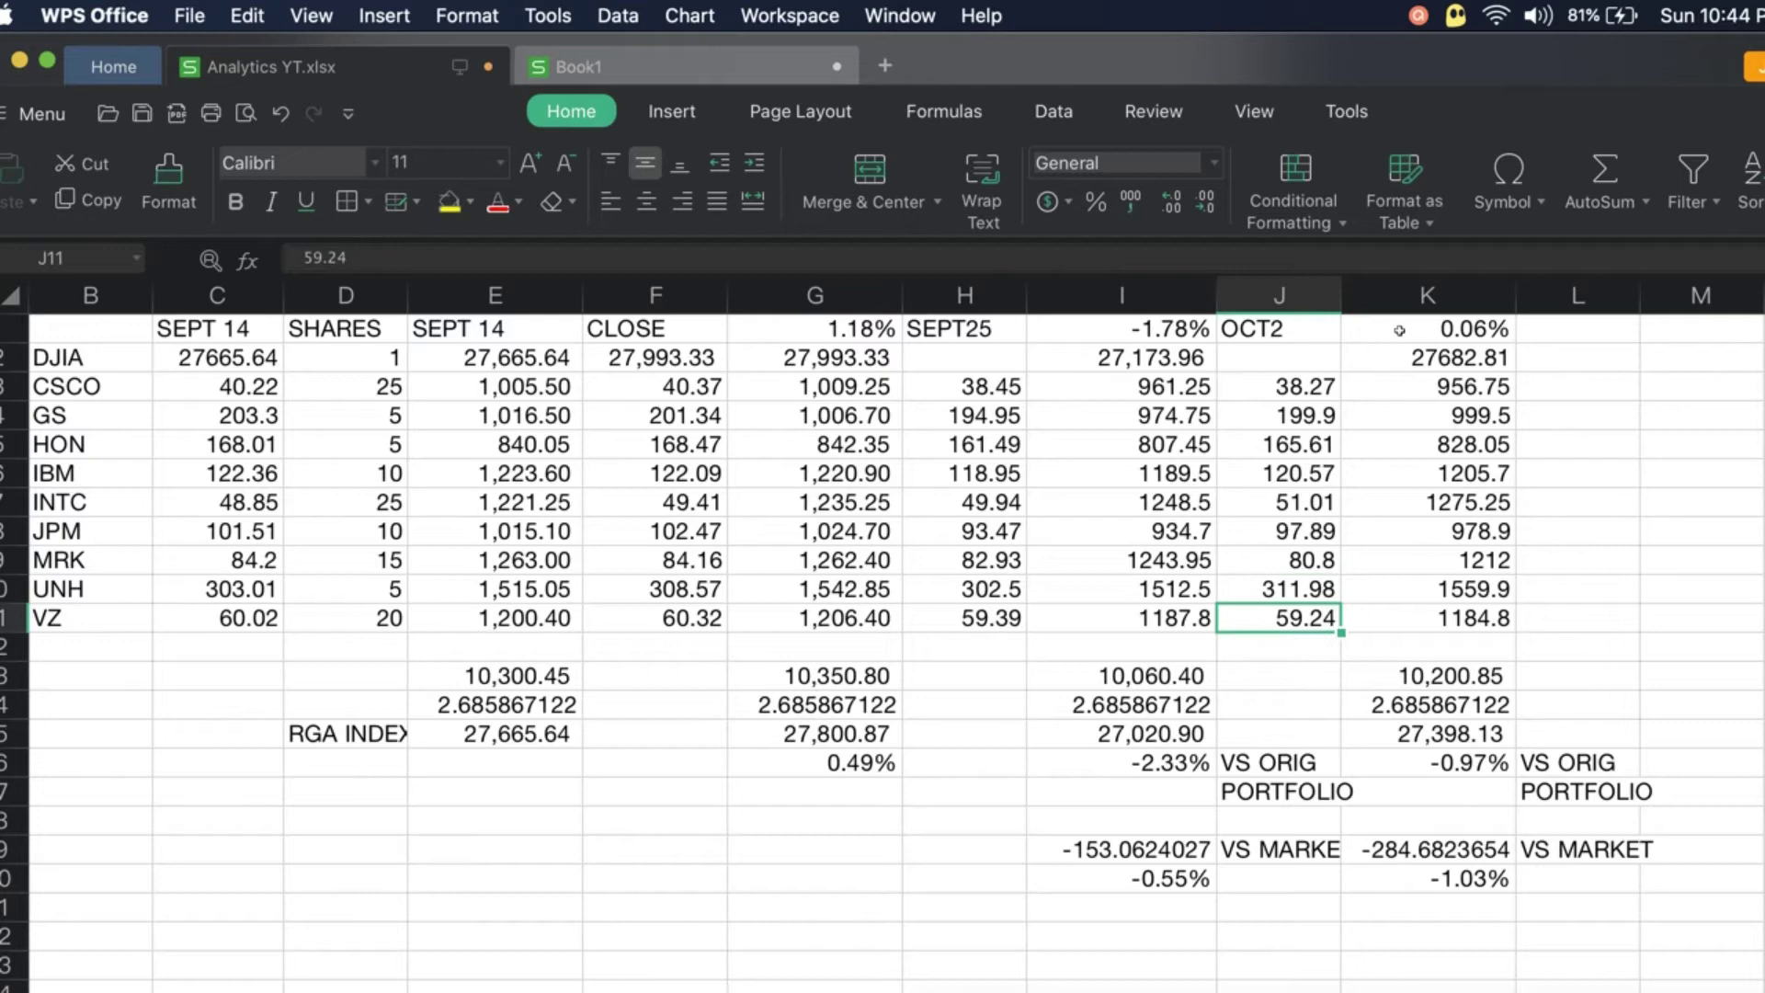
pyautogui.press('Down')
pyautogui.press('Down')
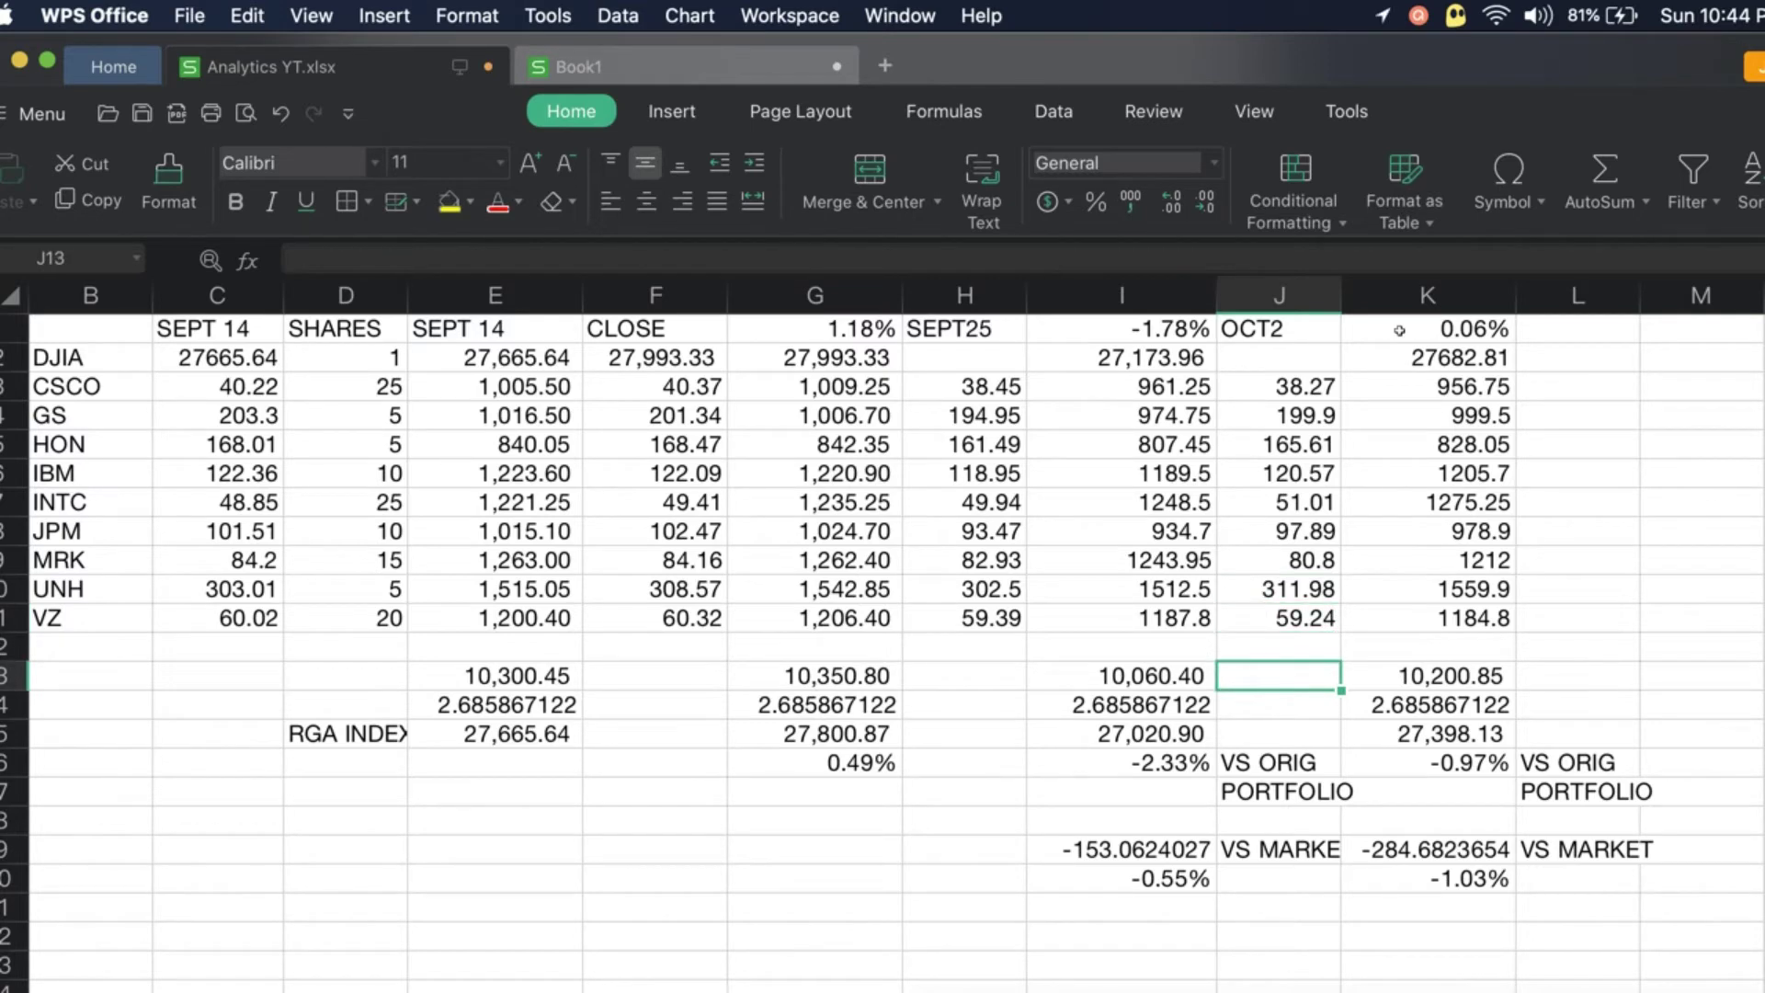
pyautogui.press('Right')
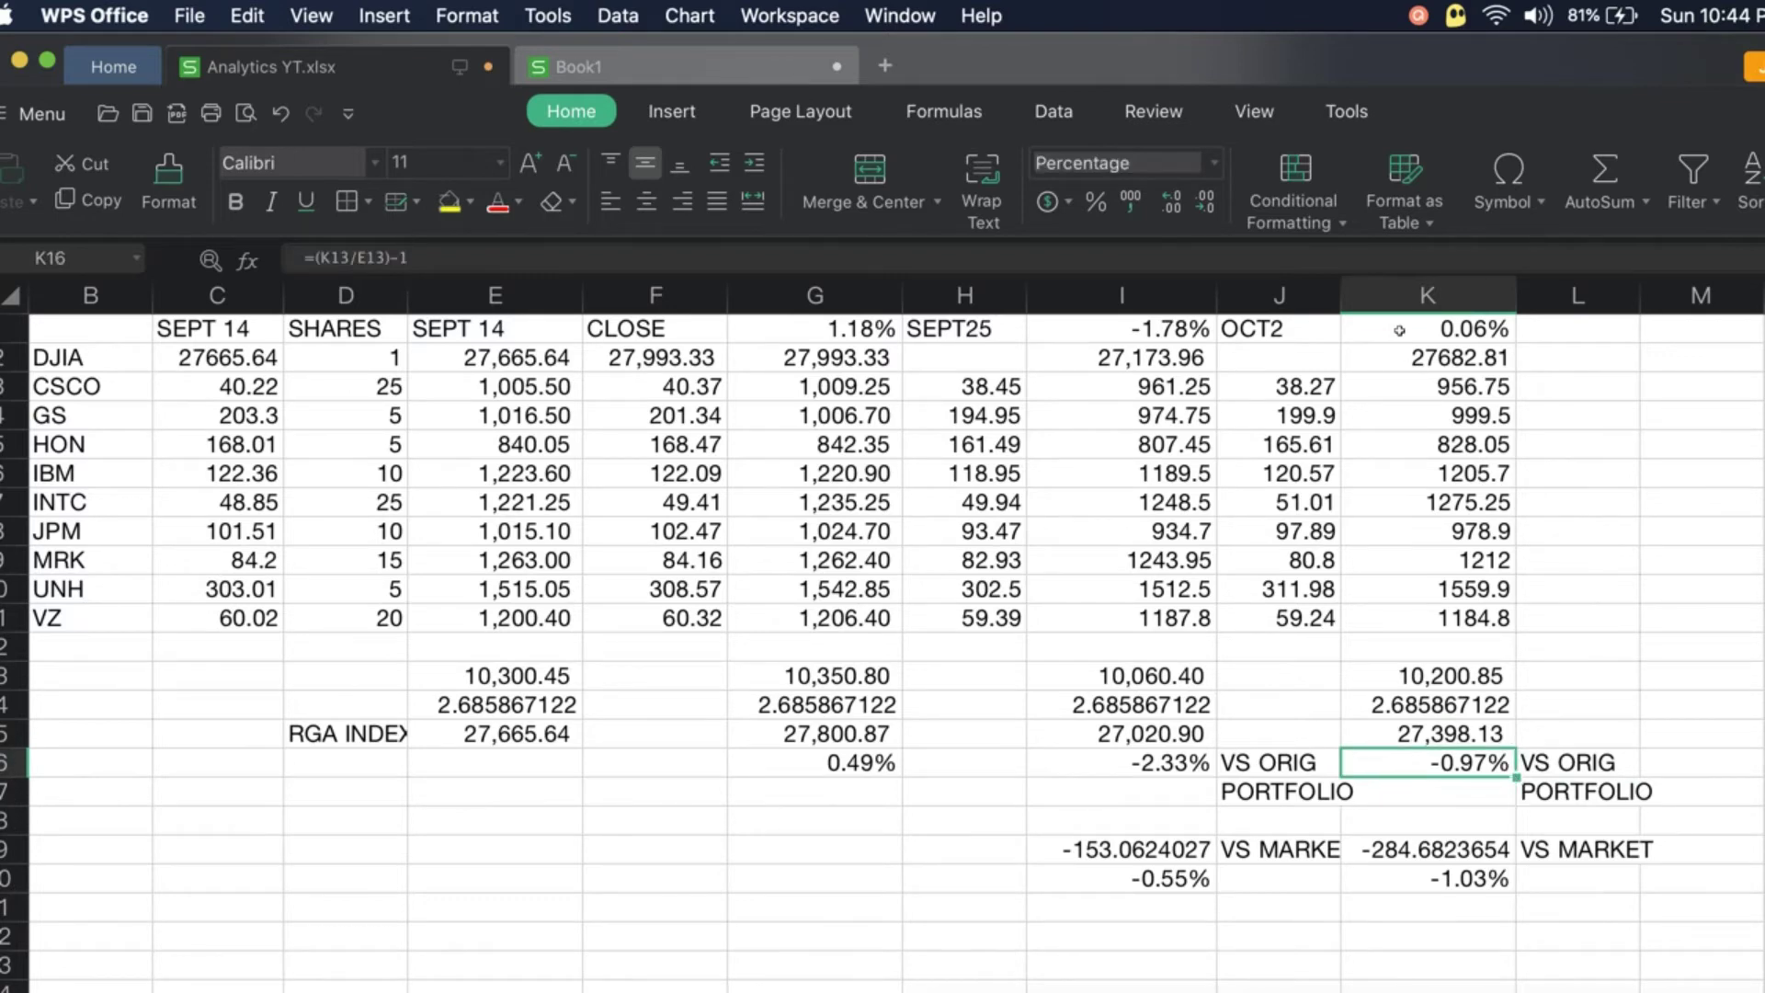
pyautogui.press('Left')
pyautogui.press('Left')
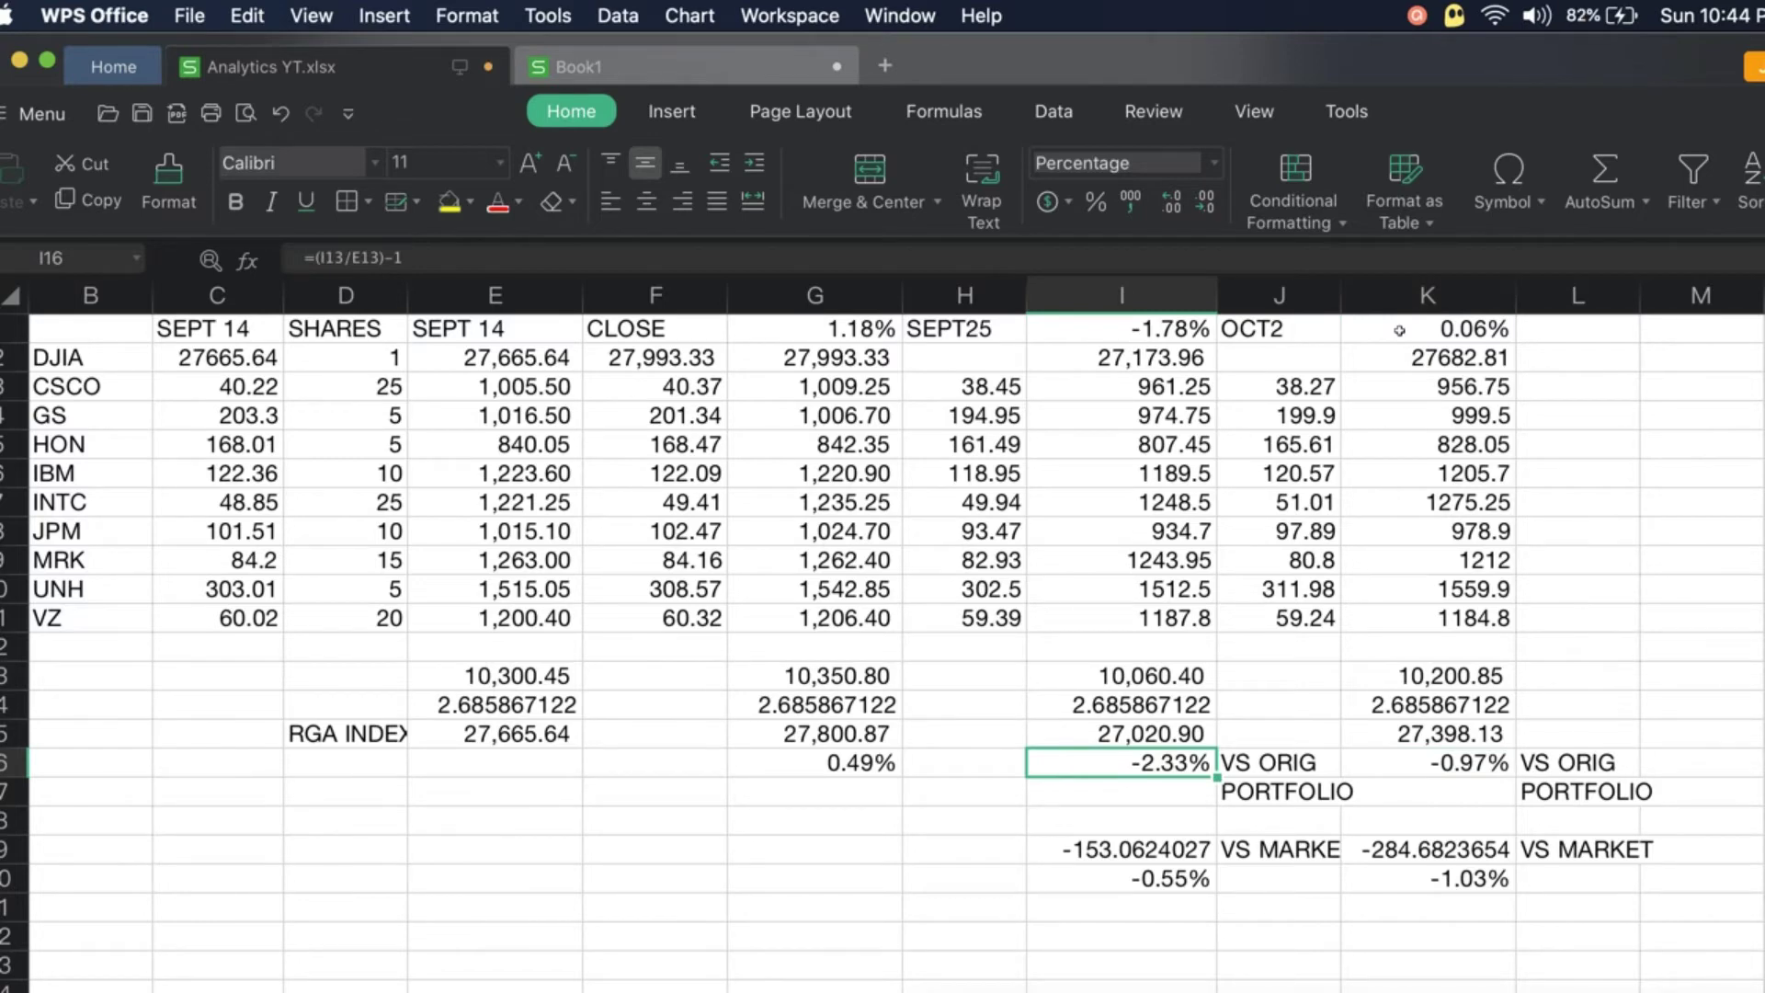
pyautogui.press('Right')
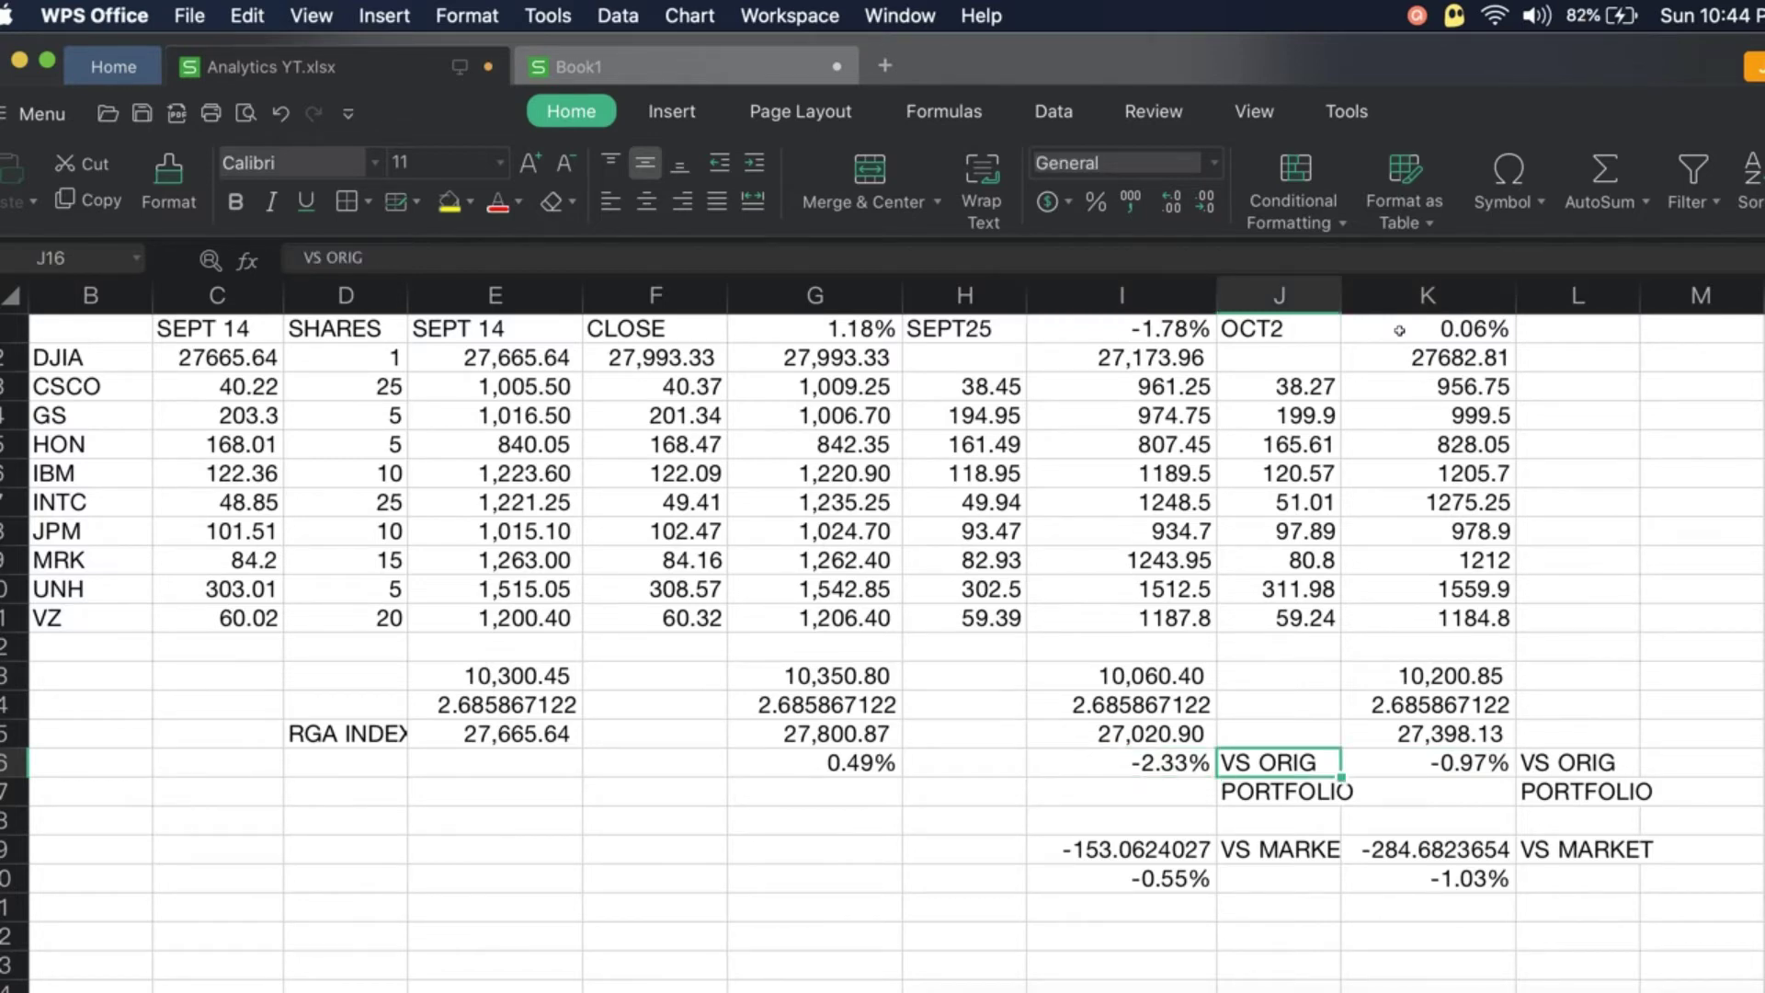
pyautogui.press('Left')
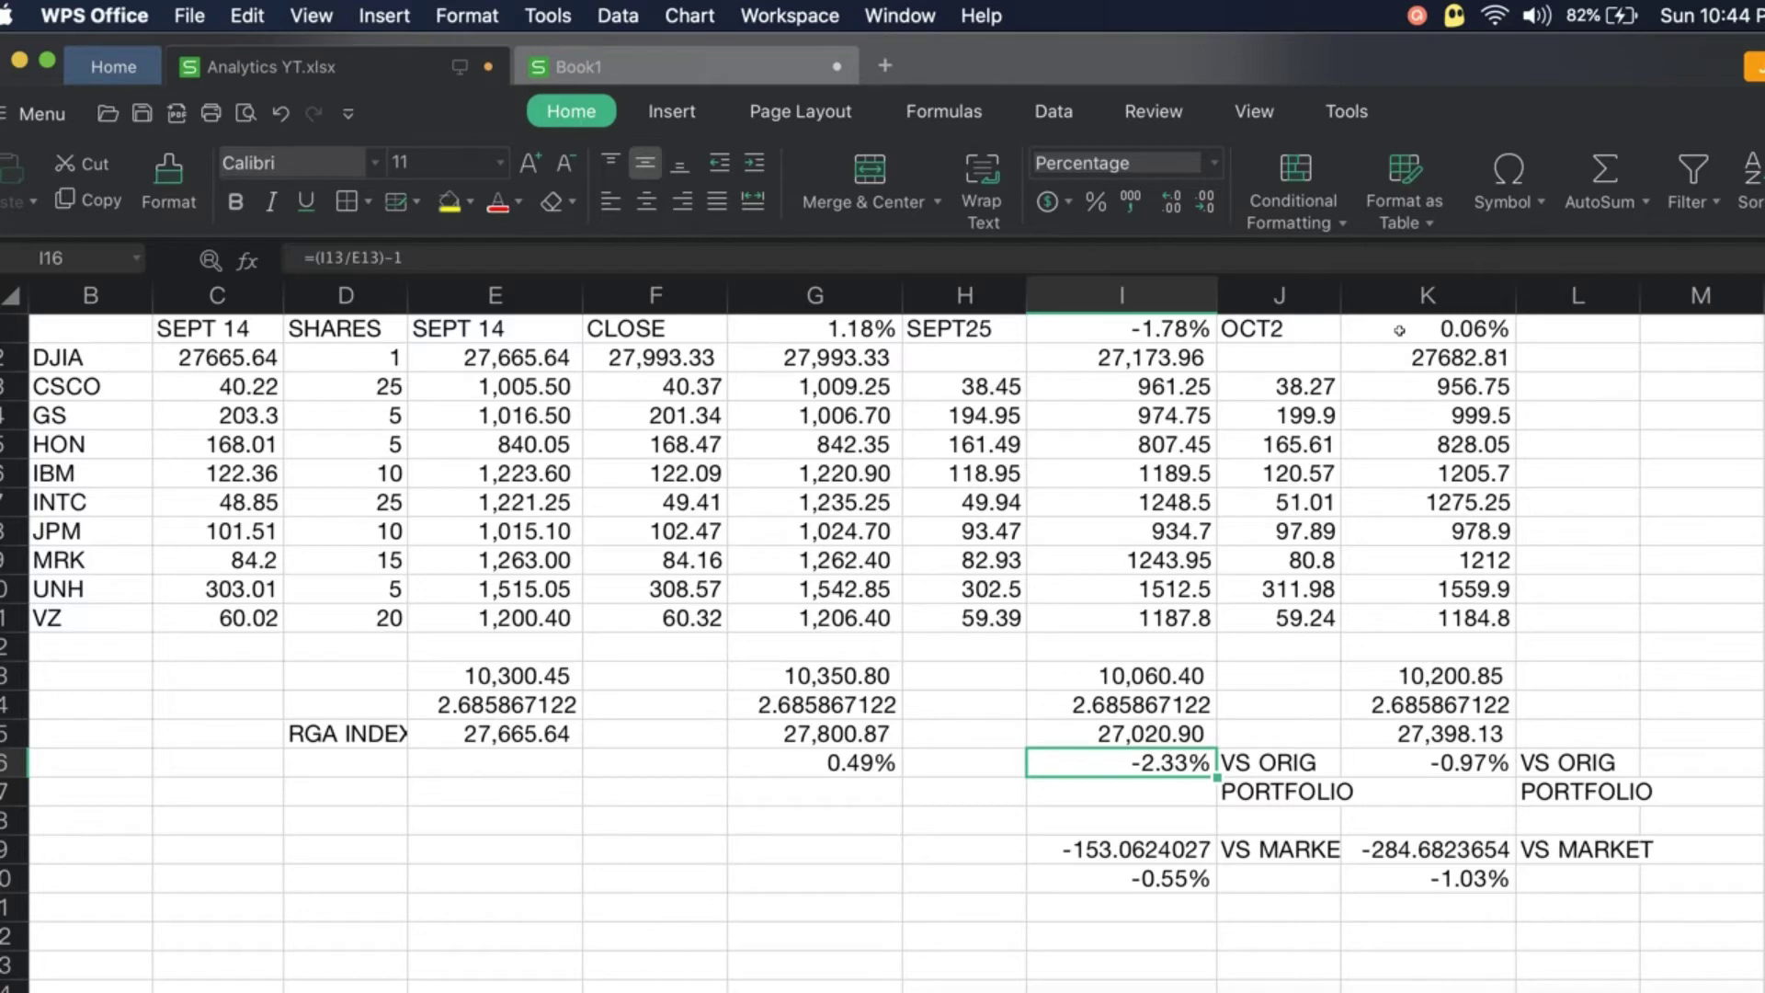
pyautogui.press('Right')
pyautogui.press('Right')
pyautogui.press('Right')
pyautogui.press('Left')
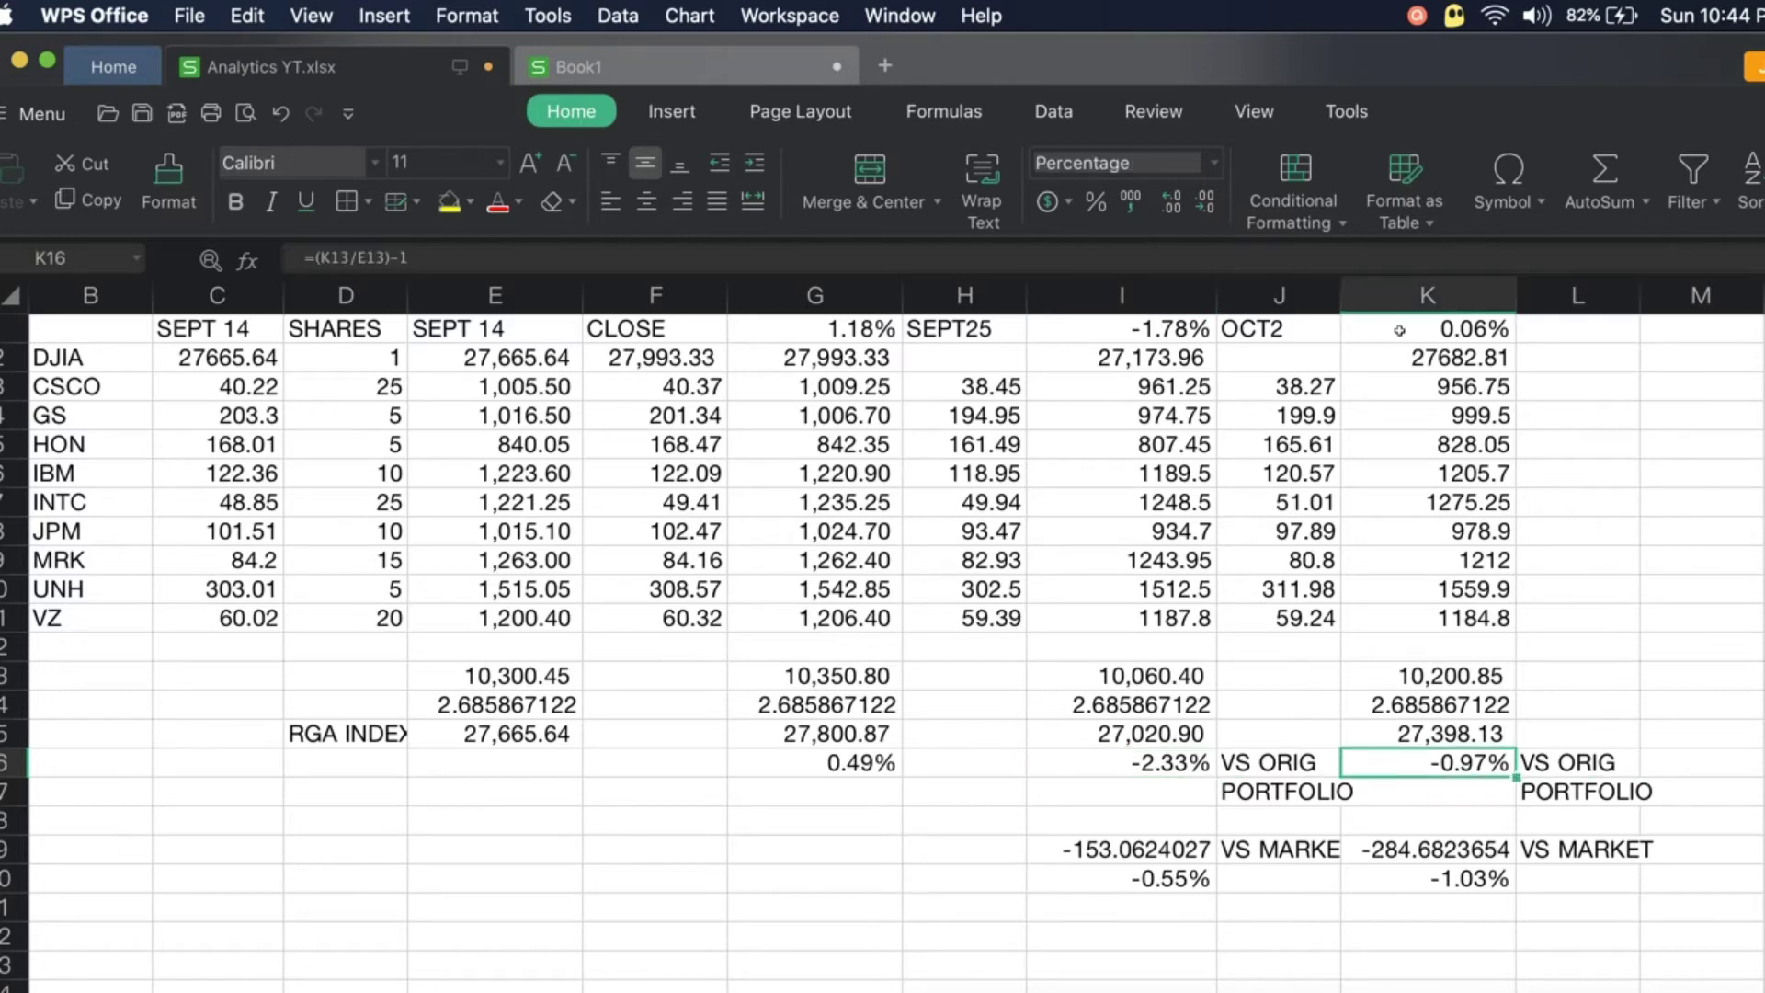
pyautogui.press('Down')
pyautogui.press('Down')
pyautogui.press('Down')
pyautogui.press('Down')
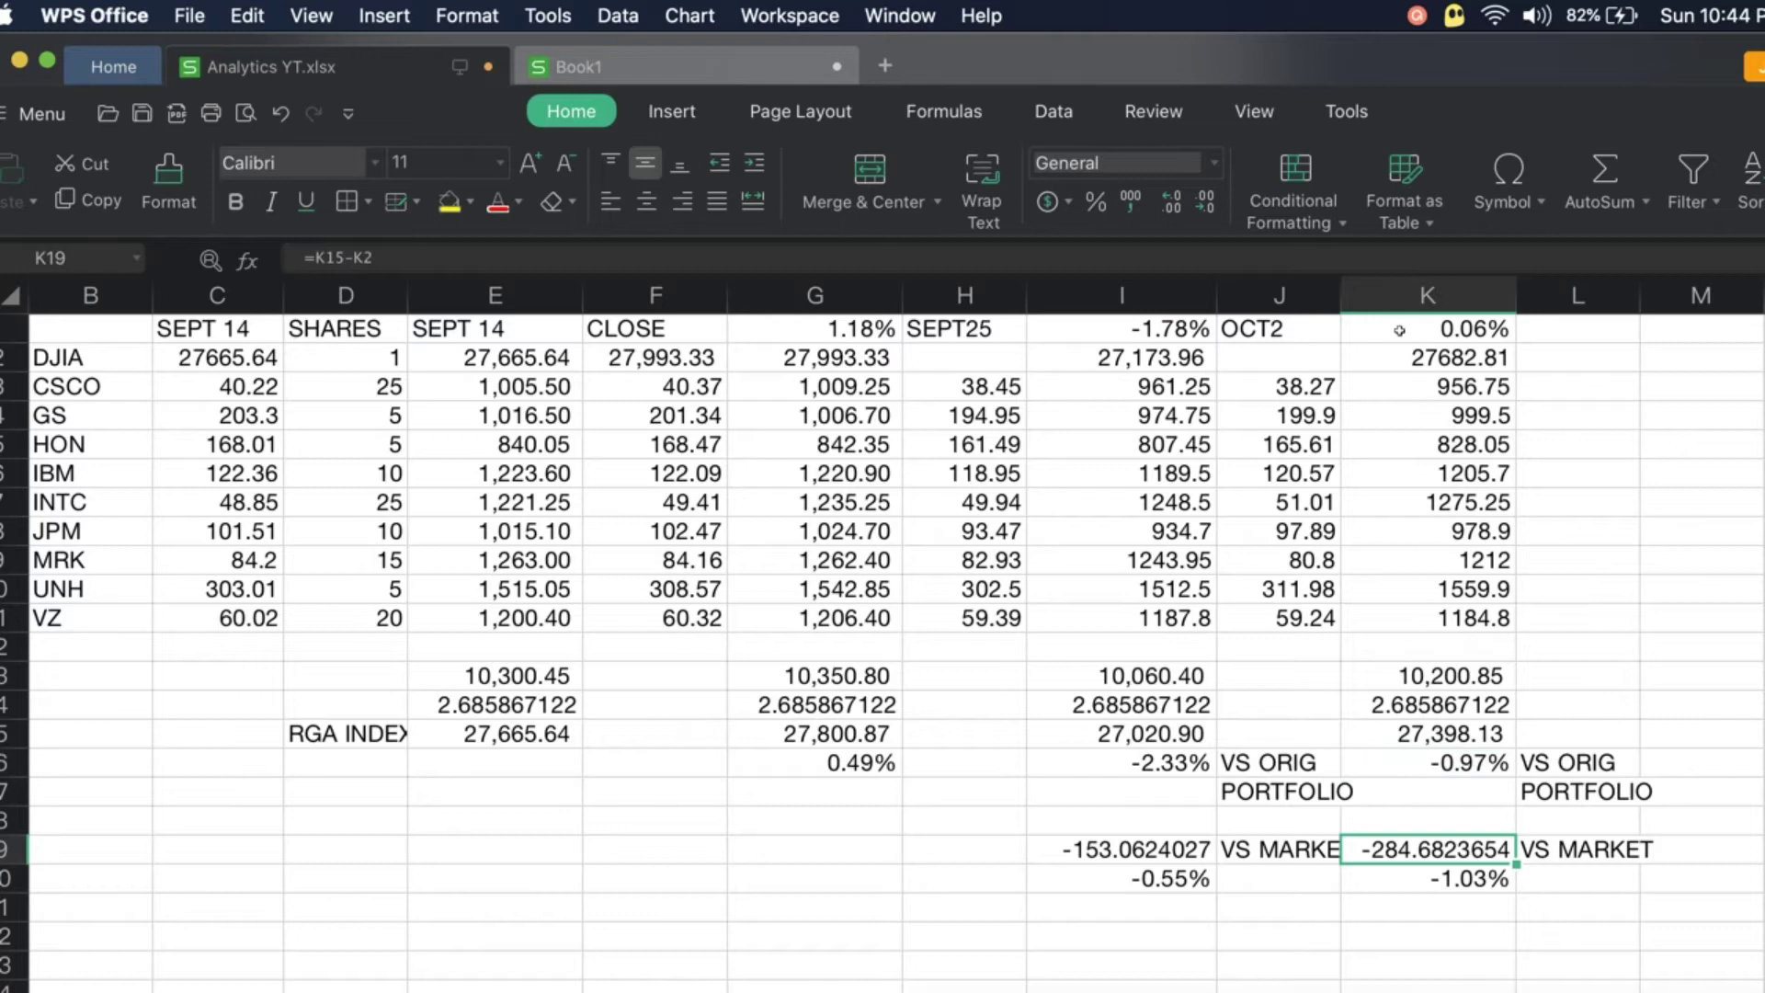
pyautogui.press('Up')
pyautogui.press('Down')
pyautogui.press('Down')
pyautogui.press('Up')
pyautogui.press('Up')
pyautogui.press('Down')
pyautogui.press('Down')
pyautogui.press('Up')
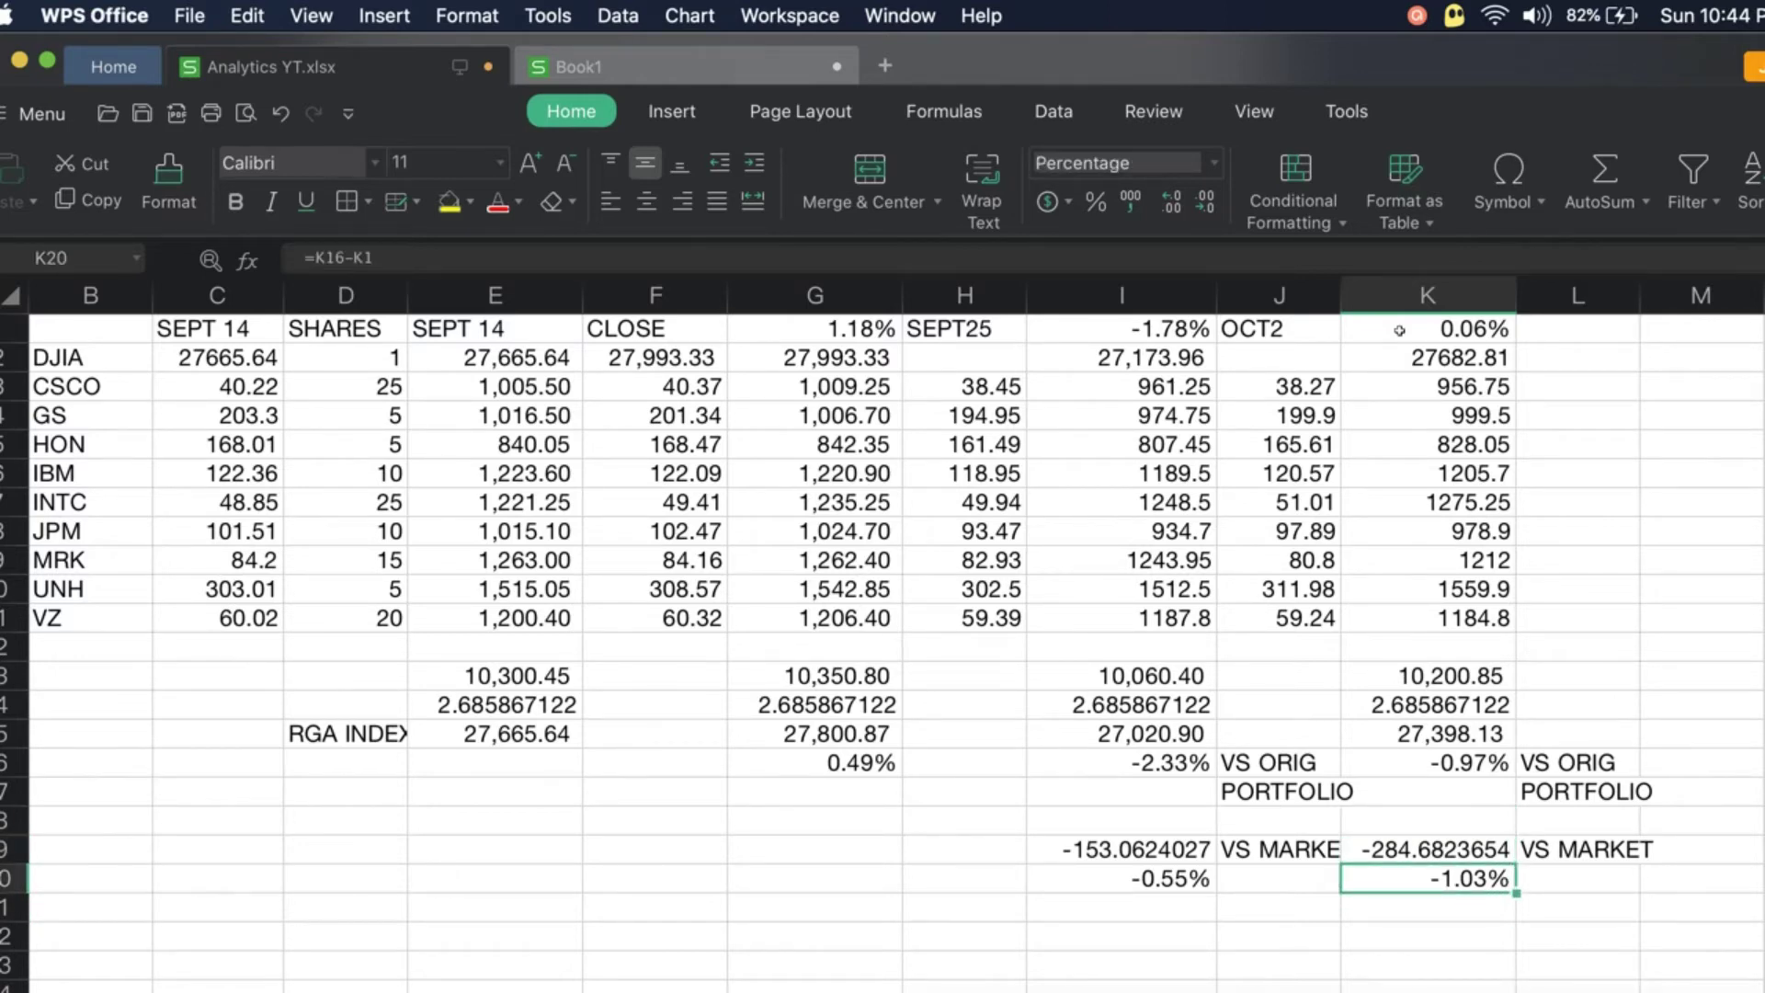
pyautogui.press('Up')
pyautogui.press('Down')
pyautogui.press('Up')
pyautogui.press('Up')
pyautogui.press('Up')
pyautogui.press('Up')
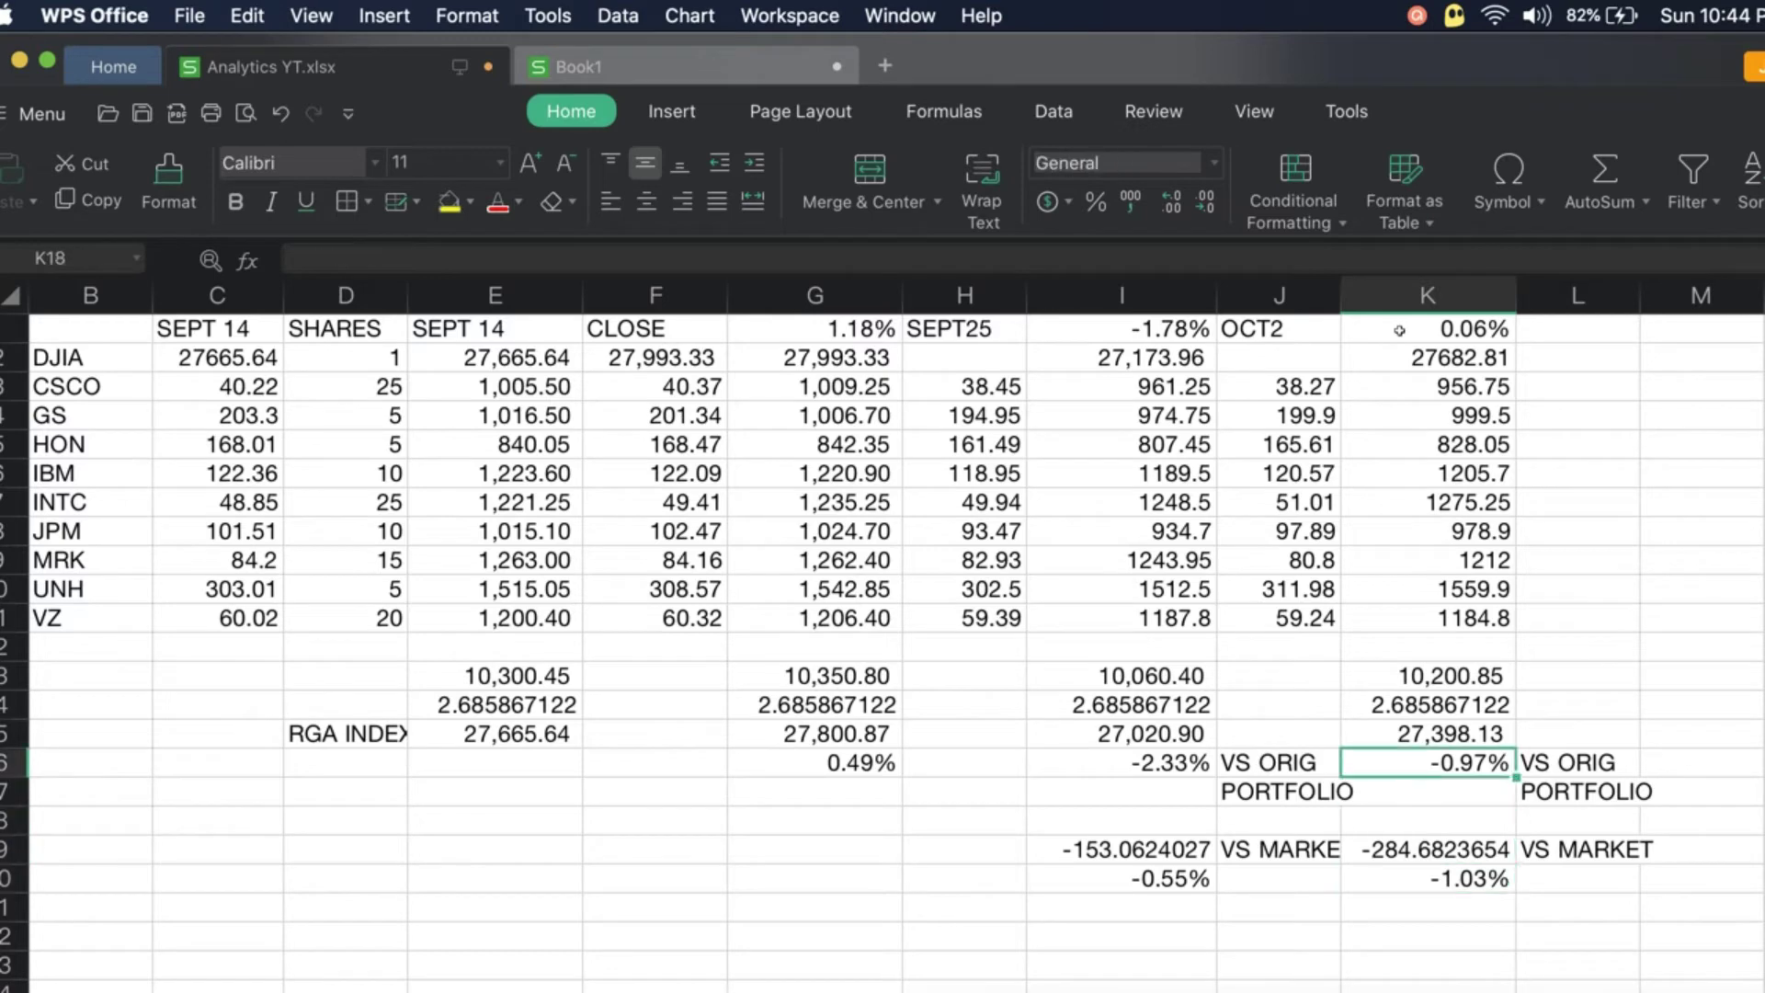
pyautogui.press('Up')
pyautogui.press('Up')
pyautogui.press('Up')
pyautogui.press('Up')
pyautogui.press('Up')
pyautogui.press('Up')
pyautogui.press('Up')
pyautogui.press('Up')
pyautogui.press('Up')
pyautogui.press('Up')
pyautogui.press('Up')
pyautogui.press('Up')
pyautogui.press('Up')
pyautogui.press('Up')
pyautogui.press('Up')
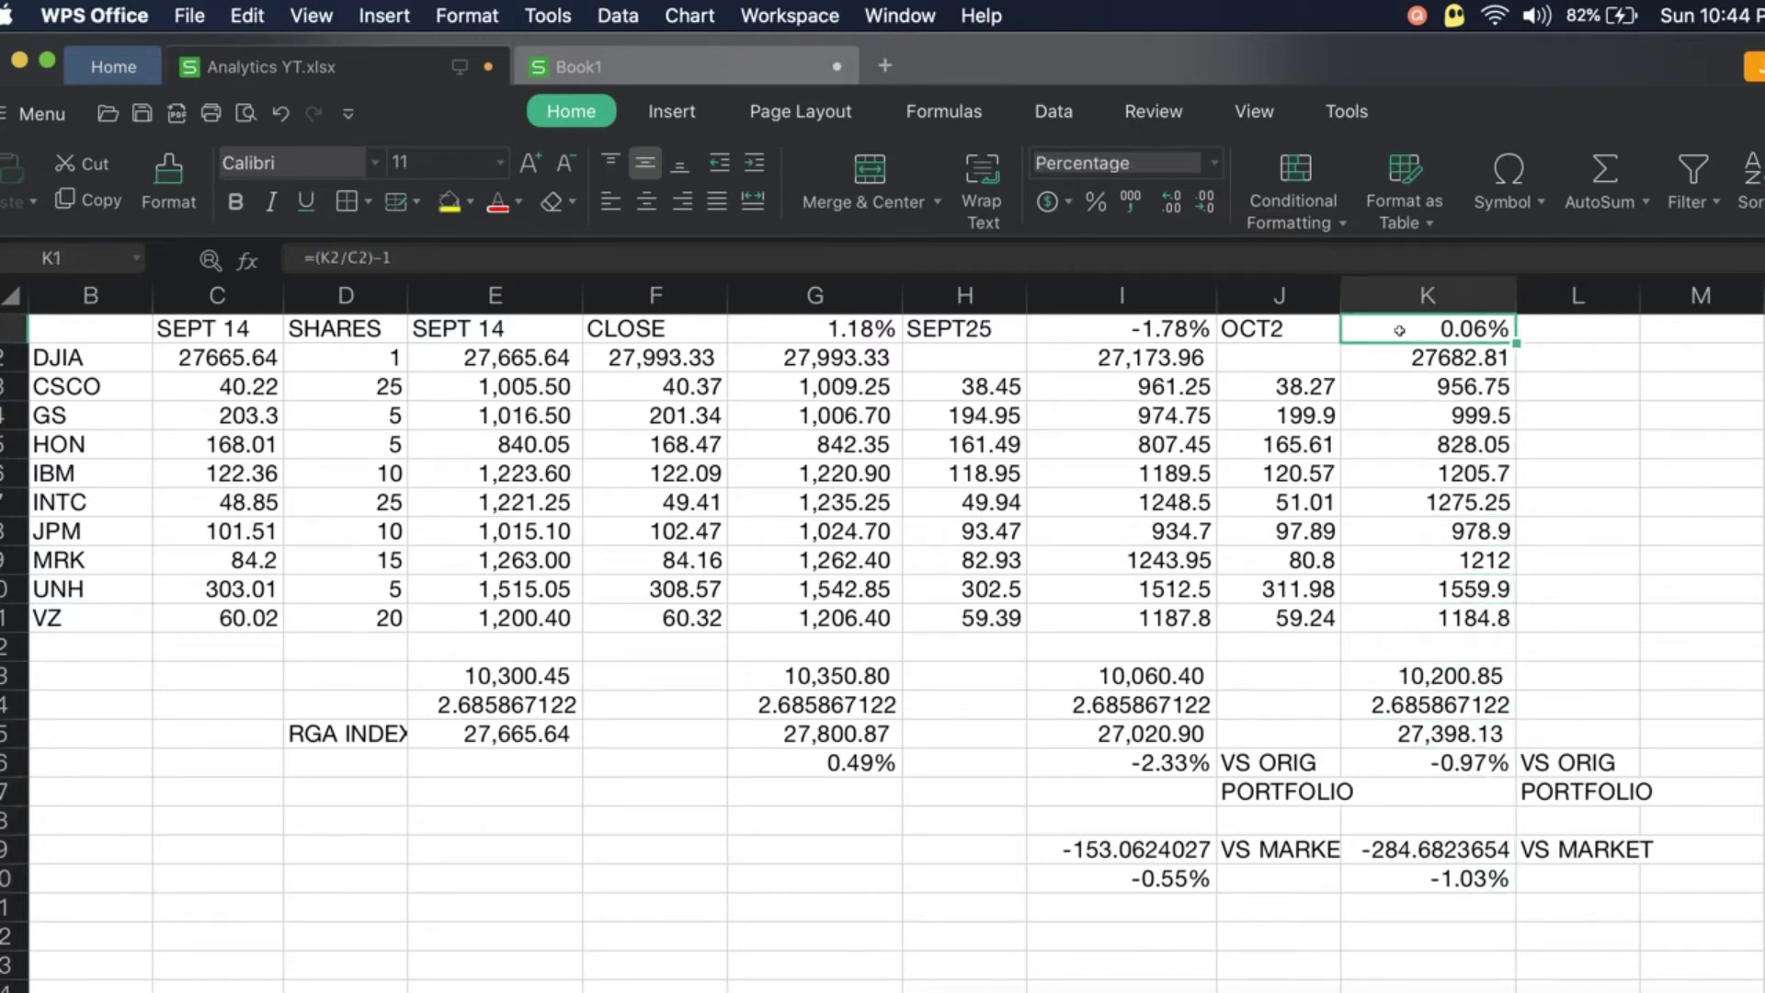
pyautogui.press('Left')
pyautogui.press('Left')
pyautogui.press('Right')
pyautogui.press('Left')
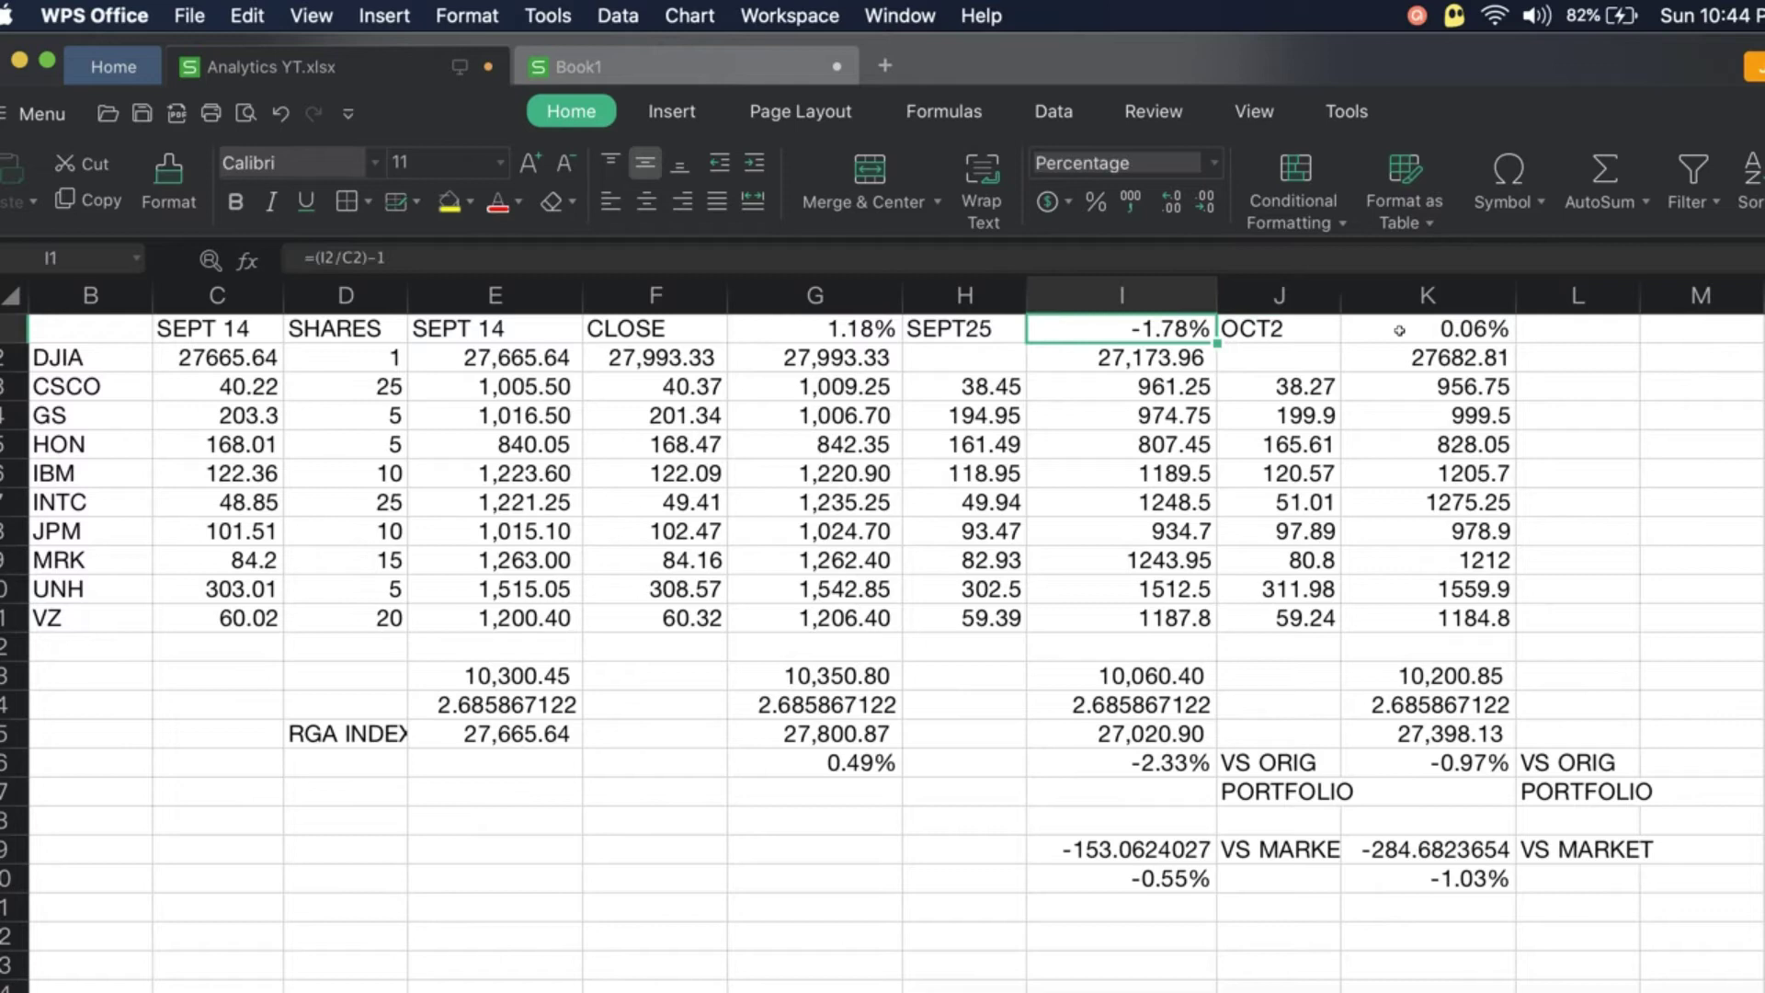
pyautogui.press('Right')
pyautogui.press('Right')
pyautogui.press('Right')
pyautogui.press('Left')
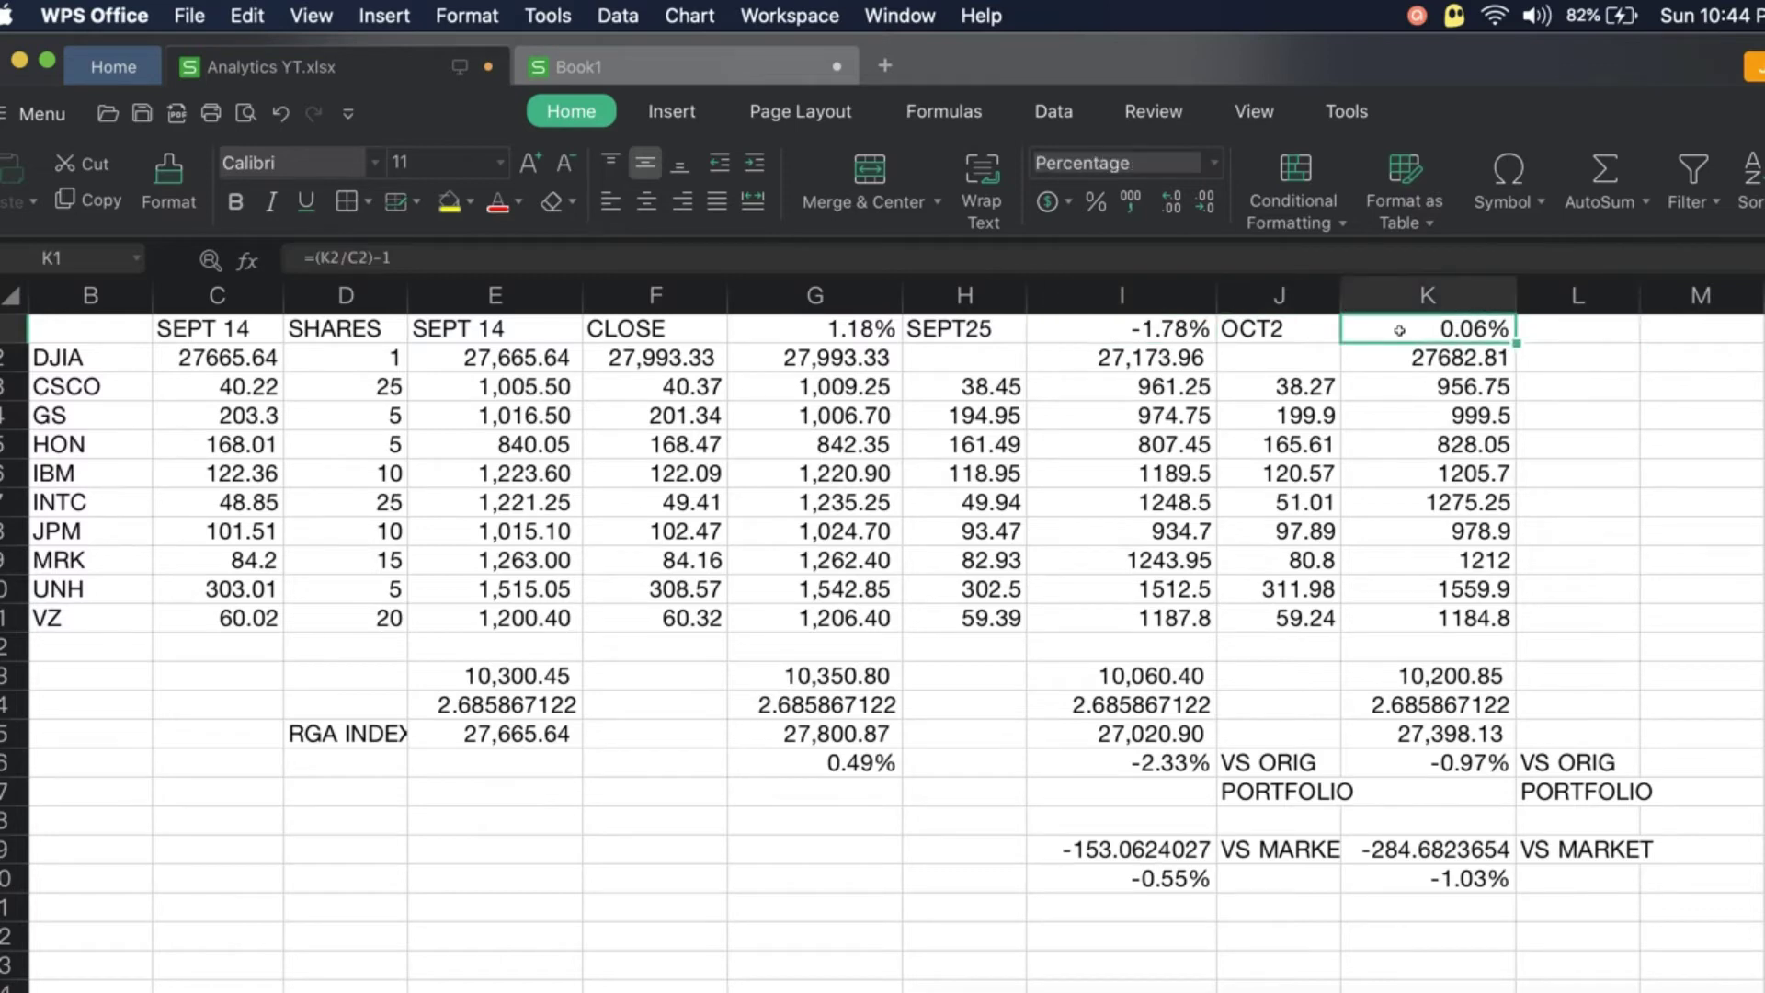
pyautogui.press('Down')
pyautogui.press('Down')
pyautogui.press('Down')
pyautogui.press('Down')
pyautogui.press('Down')
pyautogui.press('Down')
pyautogui.press('Down')
pyautogui.press('Down')
pyautogui.press('Down')
pyautogui.press('Down')
pyautogui.press('Down')
pyautogui.press('Down')
pyautogui.press('Down')
pyautogui.press('Down')
pyautogui.press('Down')
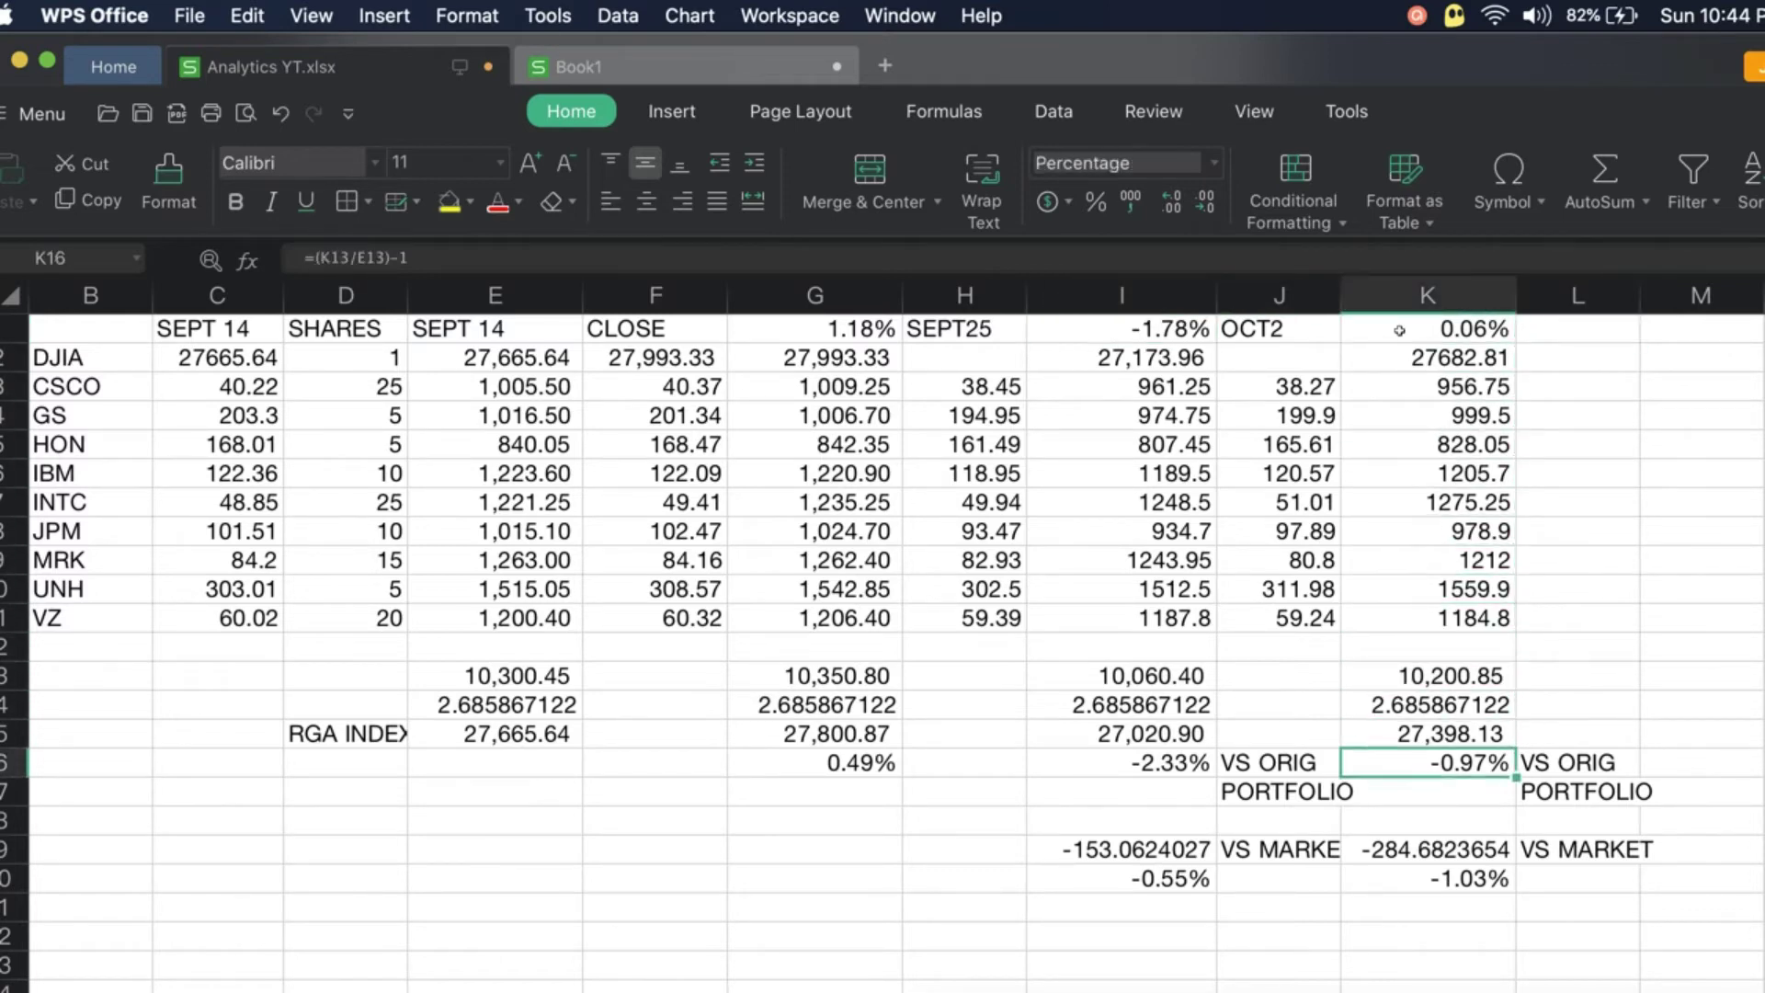
pyautogui.press('Down')
pyautogui.press('Down')
pyautogui.press('Down')
pyautogui.press('Left')
pyautogui.press('Left')
pyautogui.press('Up')
pyautogui.press('Up')
pyautogui.press('Up')
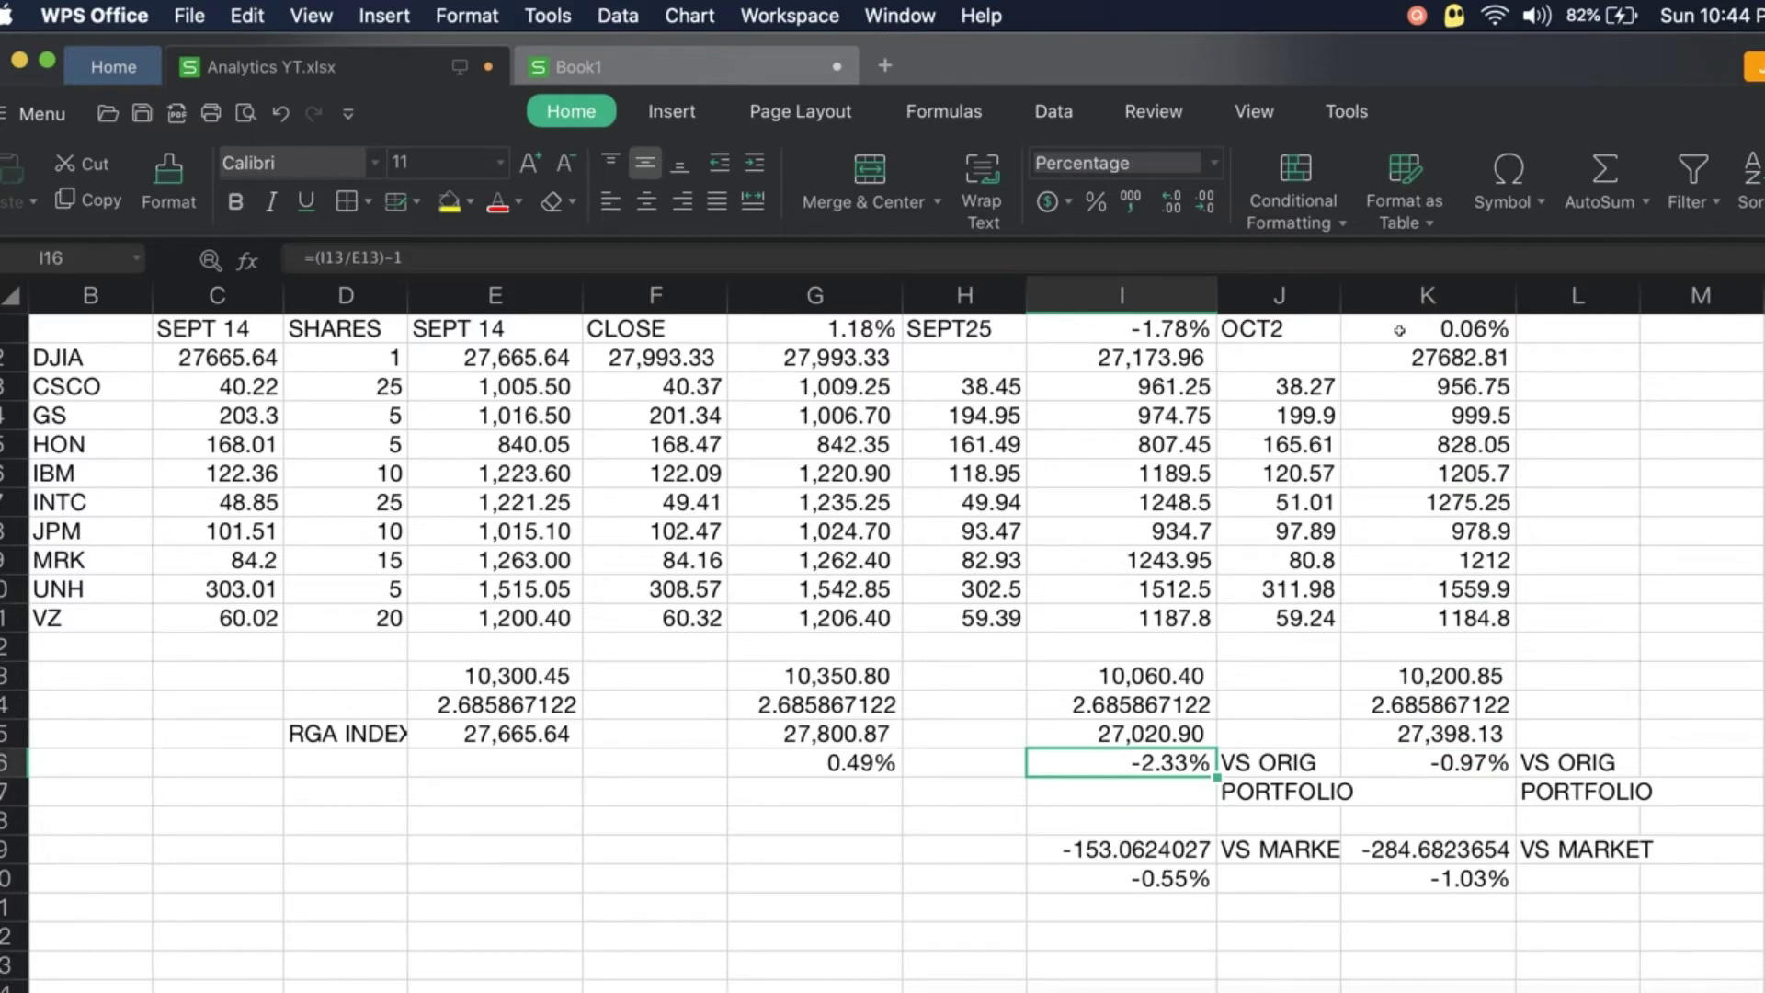
pyautogui.press('Right')
pyautogui.press('Right')
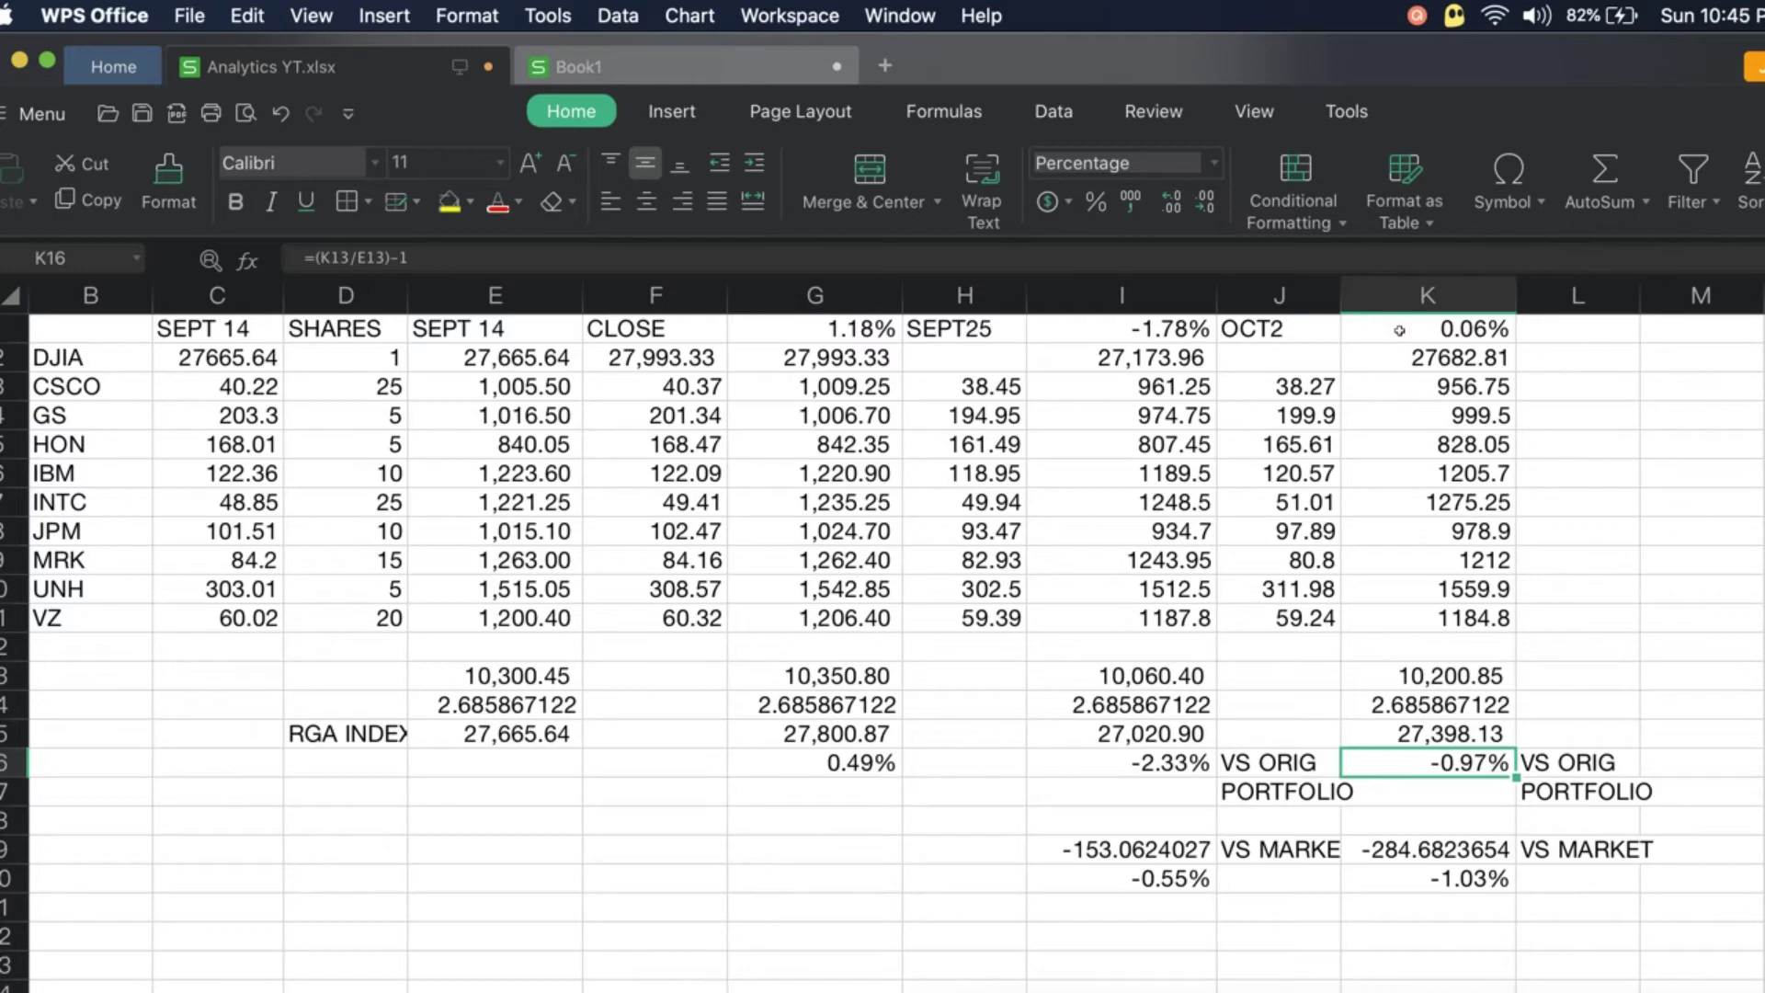
pyautogui.press('Down')
pyautogui.press('Down')
pyautogui.press('Down')
pyautogui.press('Down')
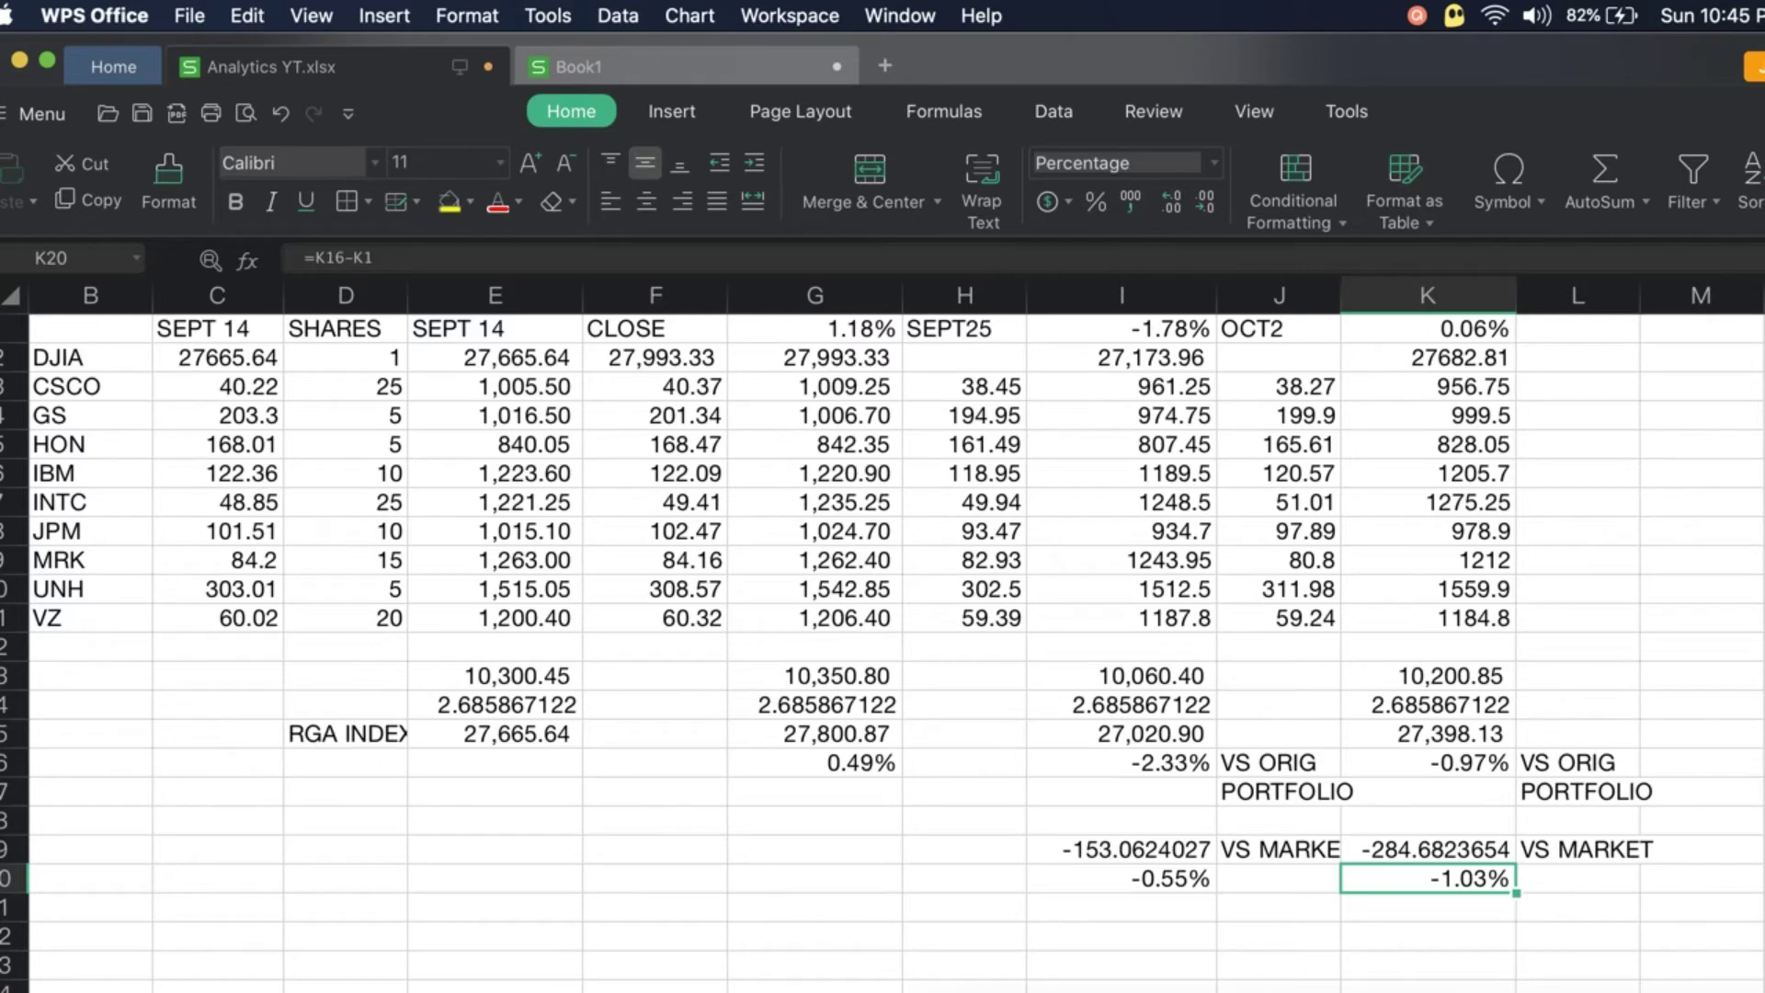
pyautogui.hotkey('ctrl', 'pagedown')
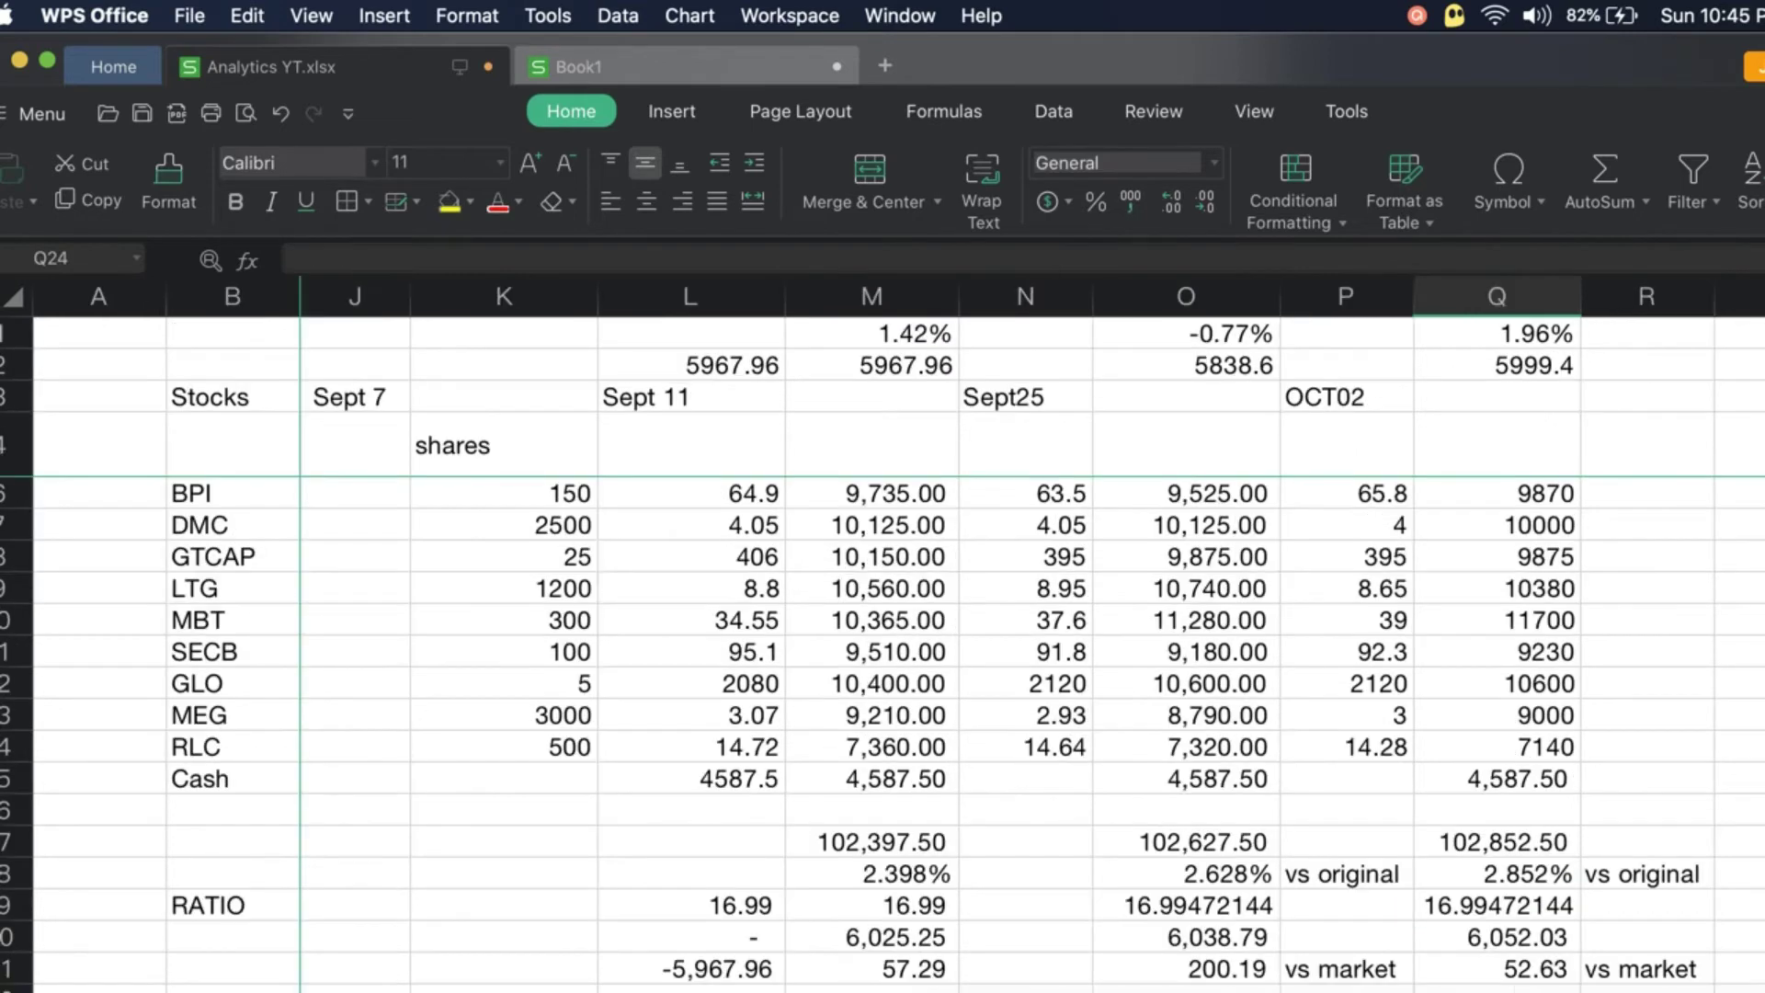
pyautogui.press('Up')
pyautogui.press('Up')
pyautogui.press('Up')
pyautogui.press('Up')
pyautogui.press('Up')
pyautogui.press('Up')
pyautogui.press('Up')
pyautogui.press('Up')
pyautogui.press('Up')
pyautogui.press('Up')
pyautogui.press('Up')
pyautogui.press('Up')
pyautogui.press('Up')
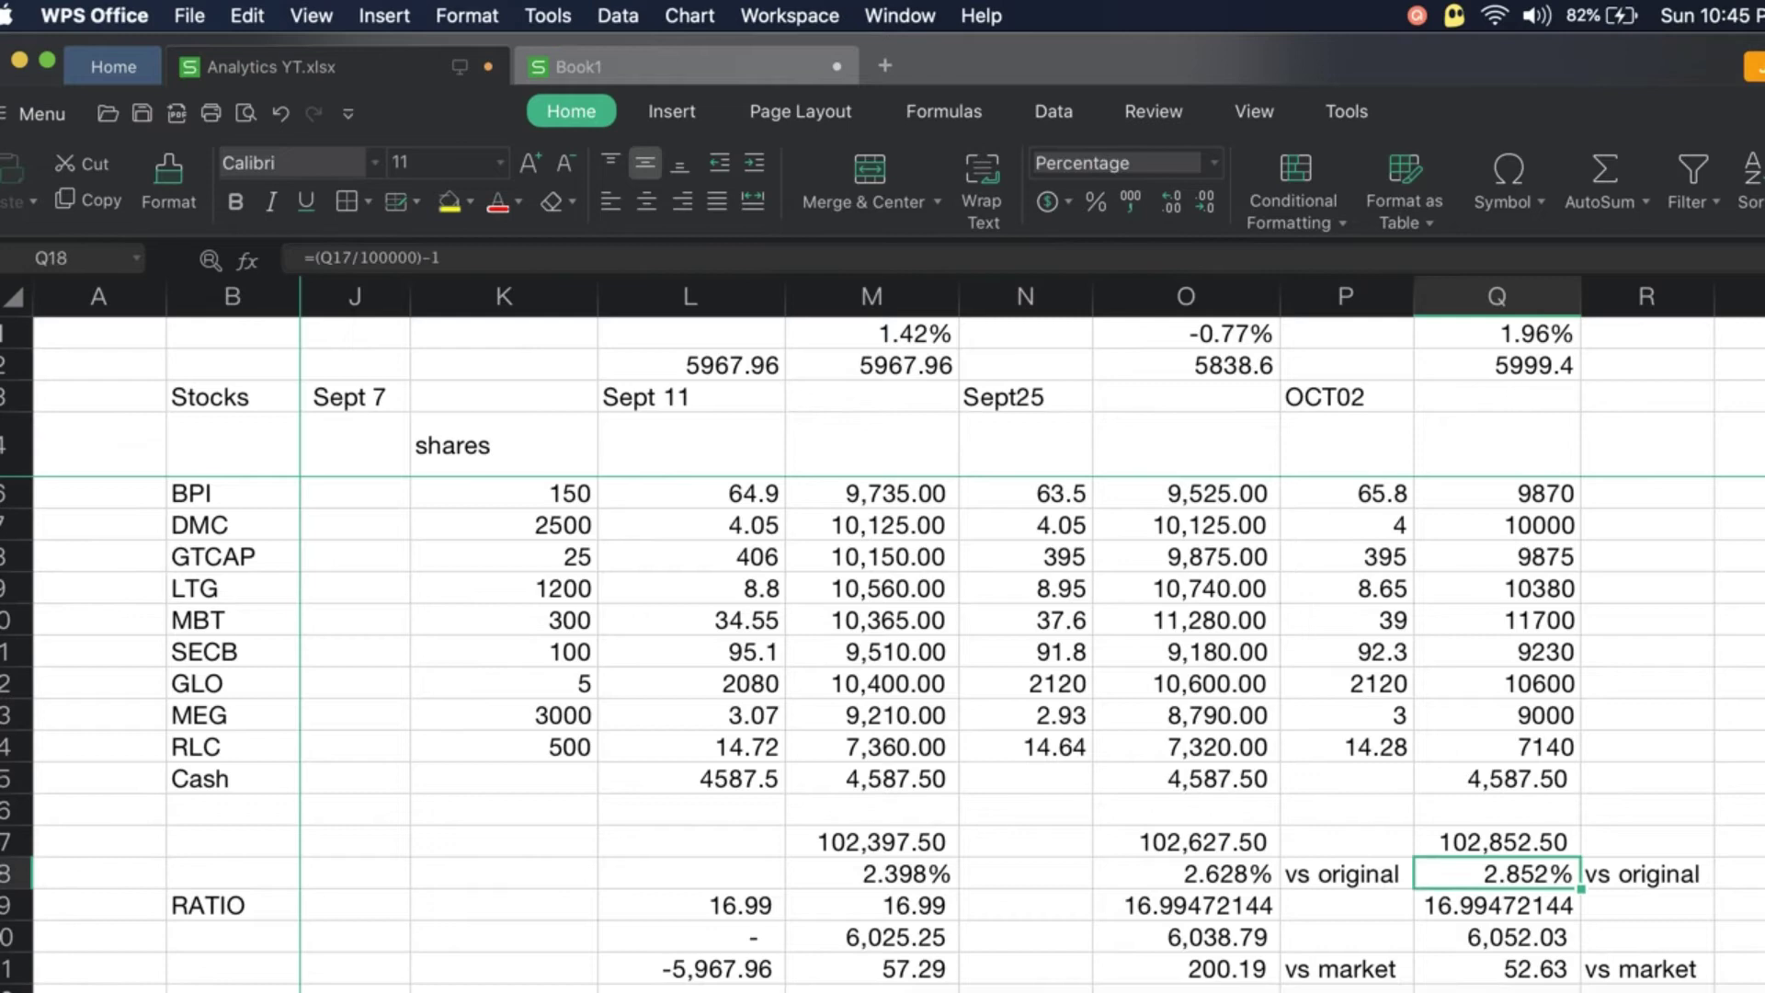
pyautogui.press('Up')
pyautogui.press('Up')
pyautogui.press('Up')
pyautogui.press('Up')
pyautogui.press('Up')
pyautogui.press('Up')
pyautogui.press('Up')
pyautogui.press('Up')
pyautogui.press('Up')
pyautogui.press('Up')
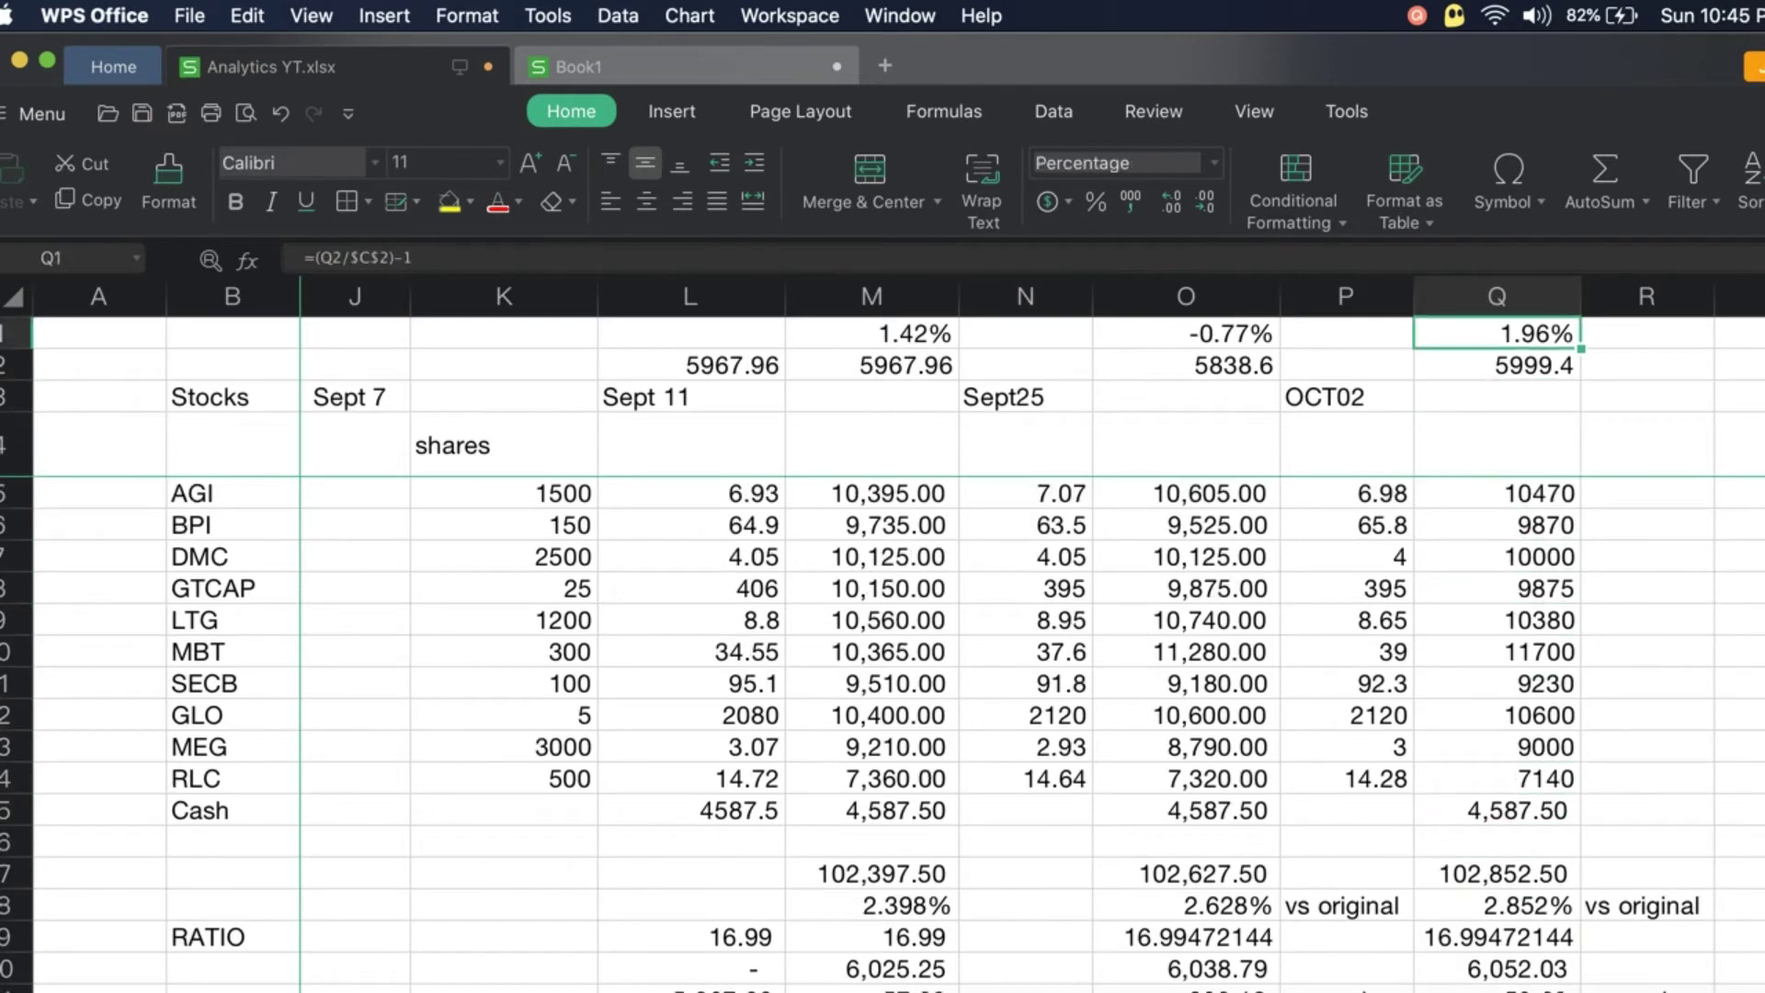
pyautogui.press('Down')
pyautogui.press('Down')
pyautogui.press('Up')
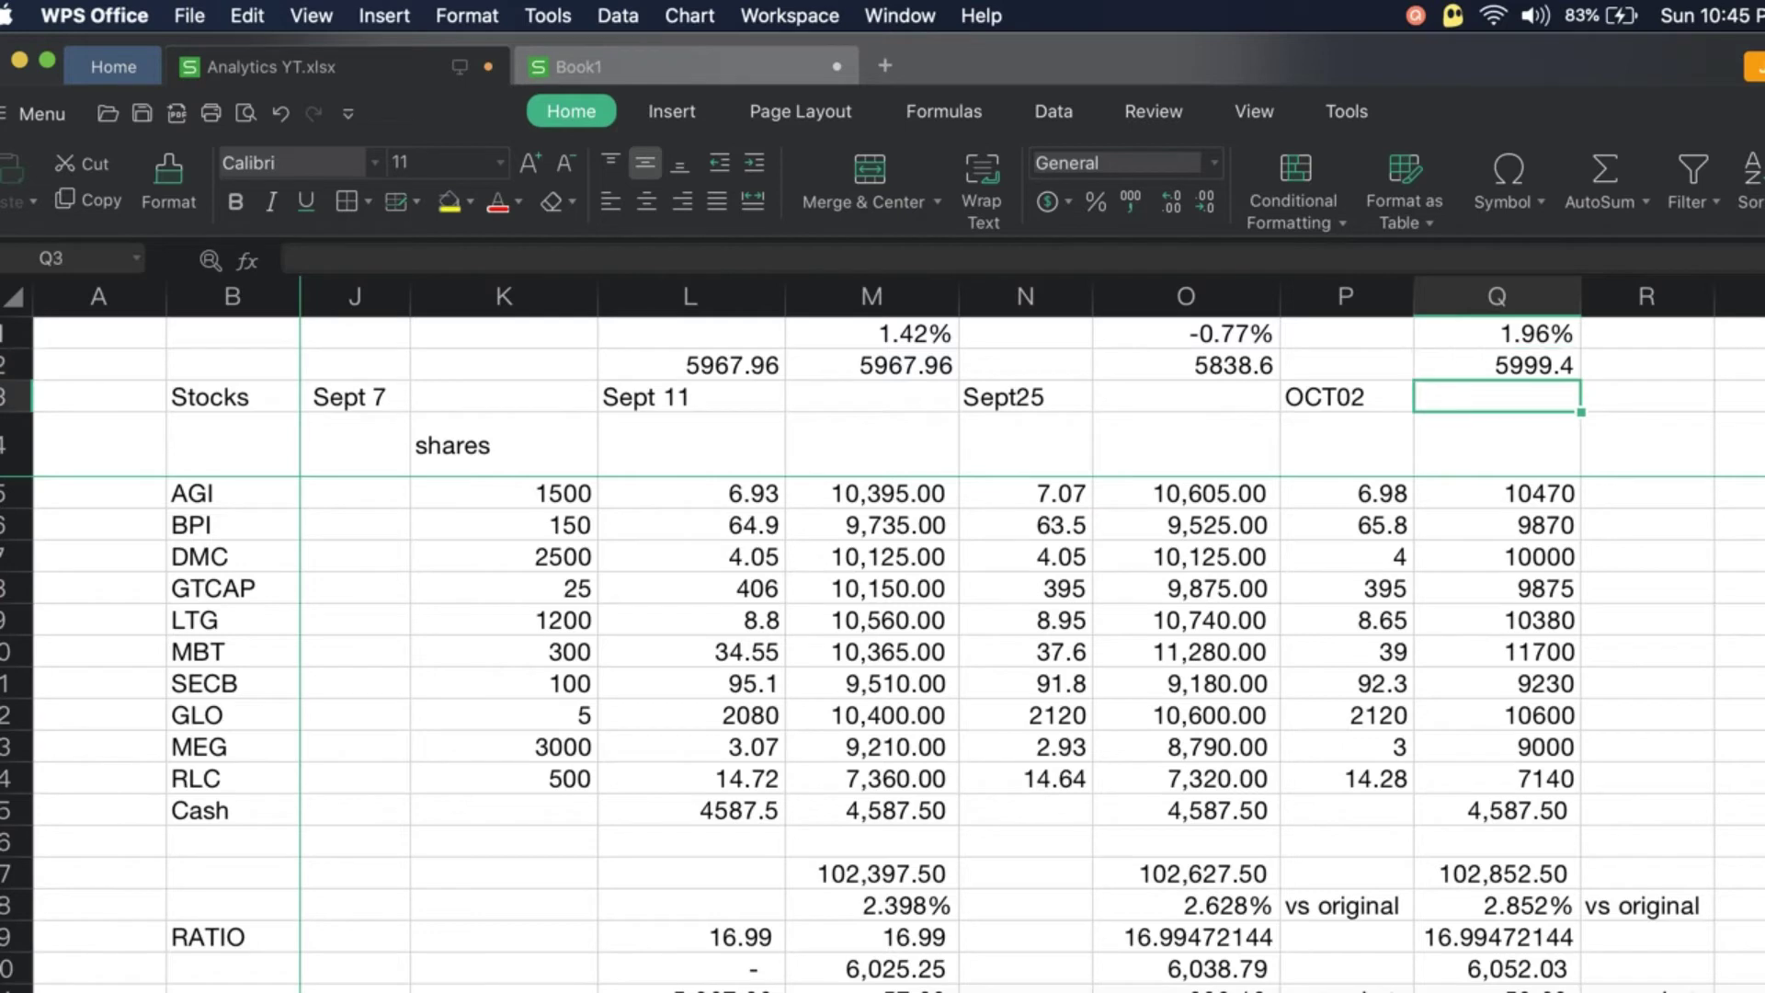
pyautogui.press('Left')
pyautogui.press('Left')
pyautogui.press('Left')
pyautogui.press('Right')
pyautogui.press('Right')
pyautogui.press('Right')
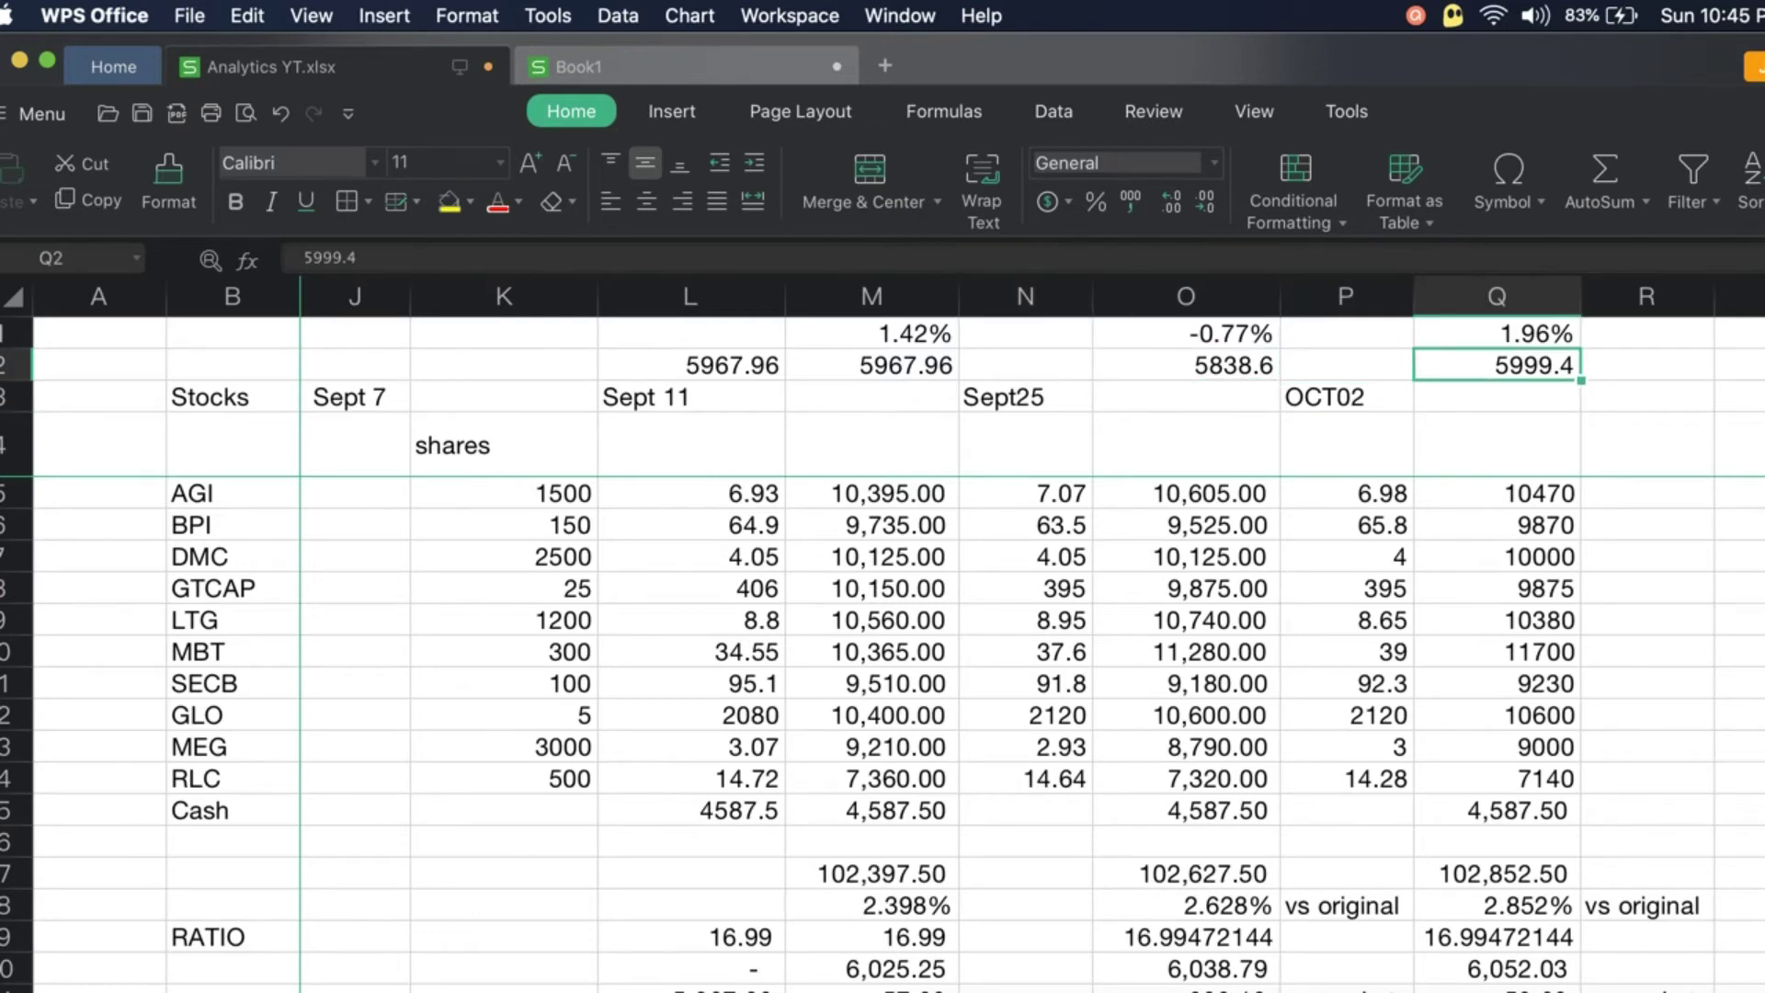
pyautogui.press('Up')
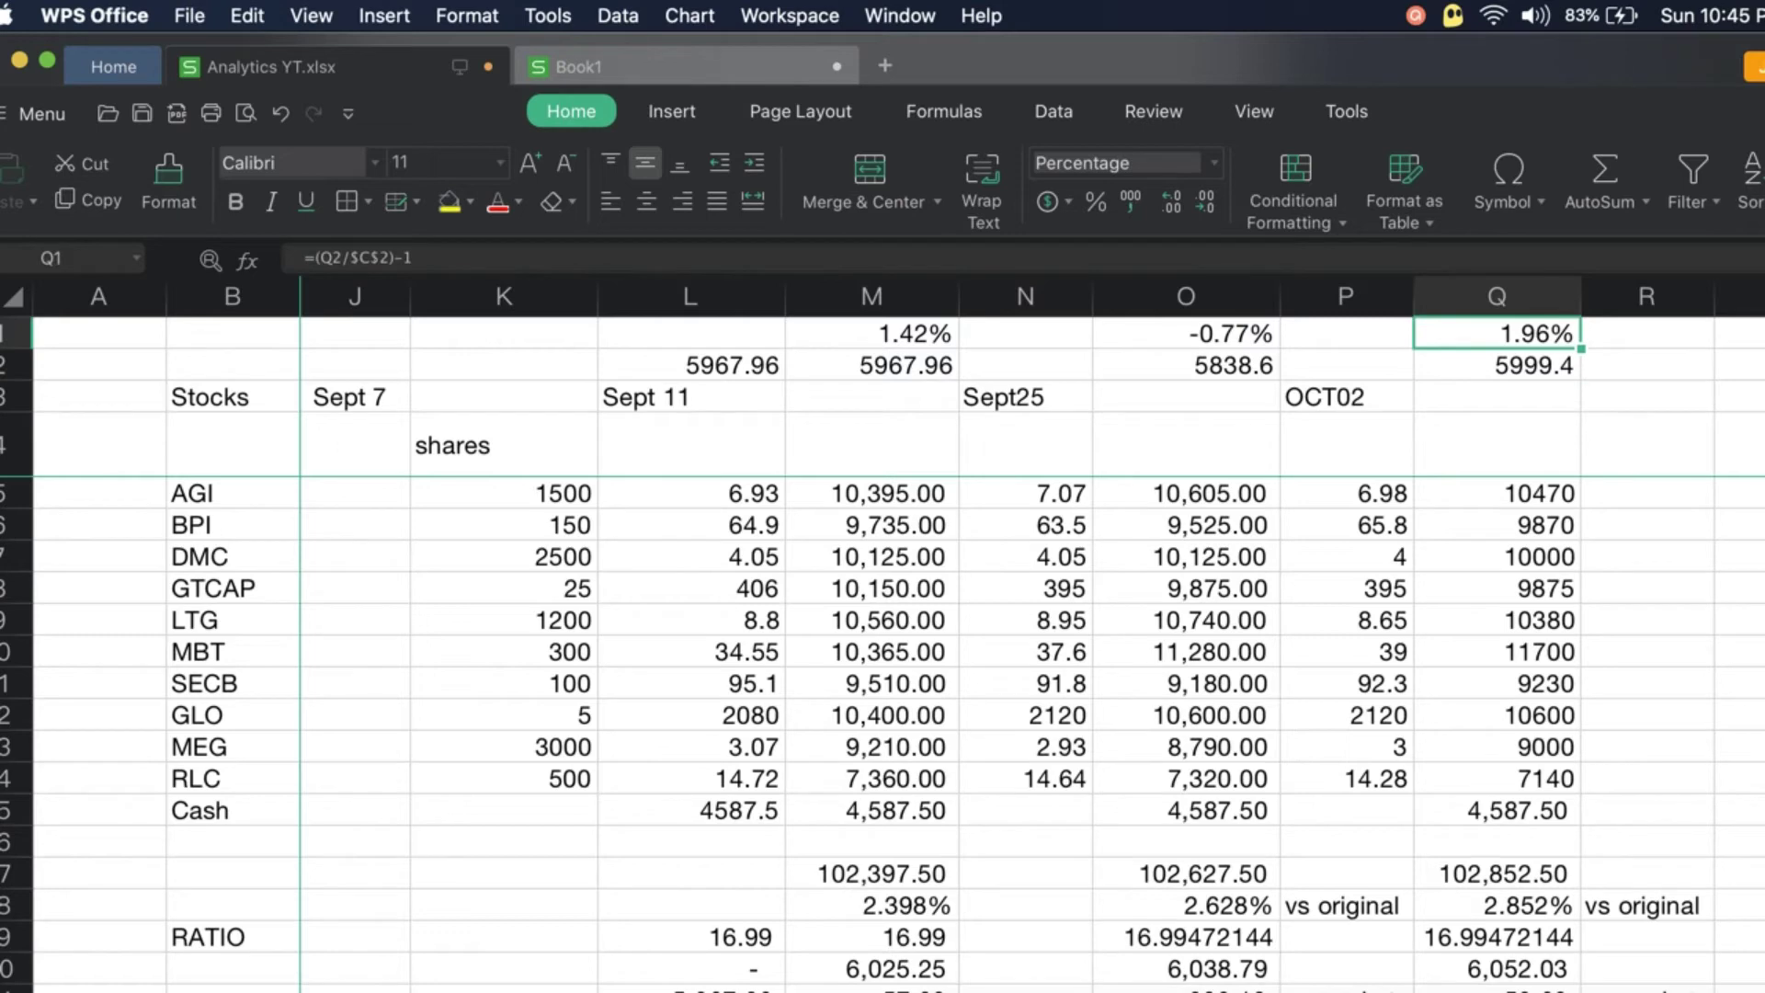
pyautogui.press('Down')
pyautogui.press('Up')
pyautogui.press('Down')
pyautogui.press('Down')
pyautogui.press('Down')
pyautogui.press('Down')
pyautogui.press('Down')
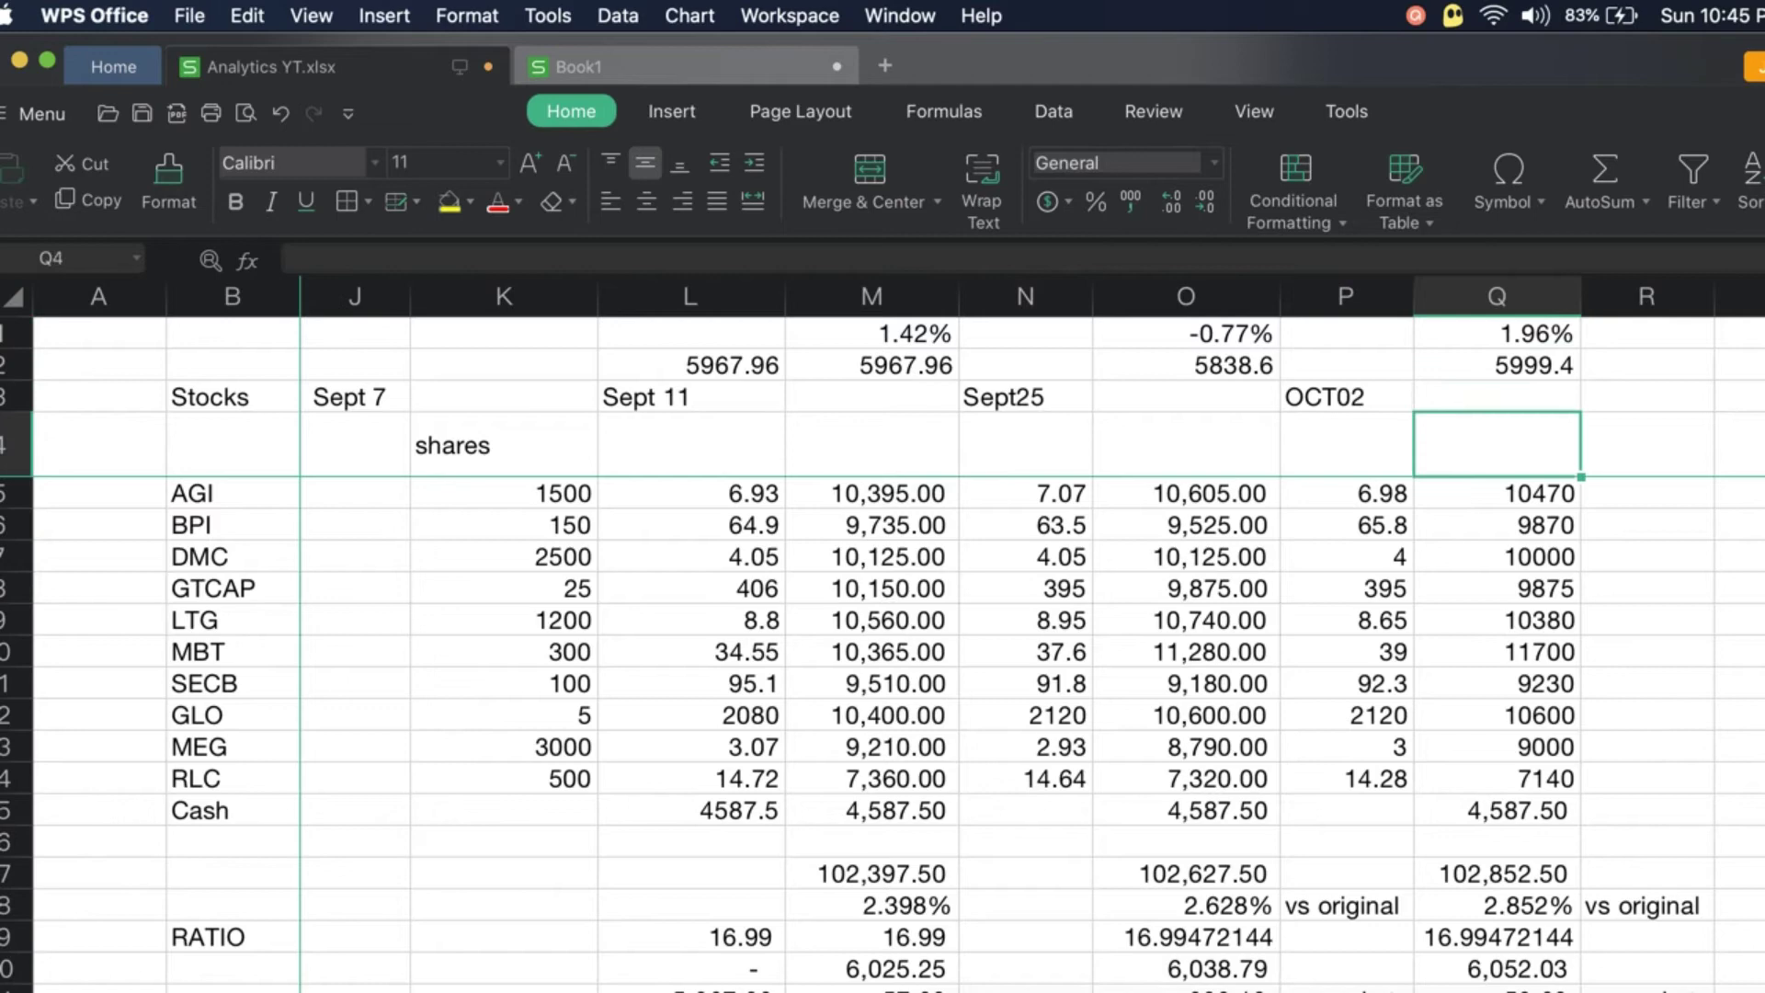
pyautogui.press('Up')
pyautogui.press('Up')
pyautogui.press('Down')
pyautogui.press('Left')
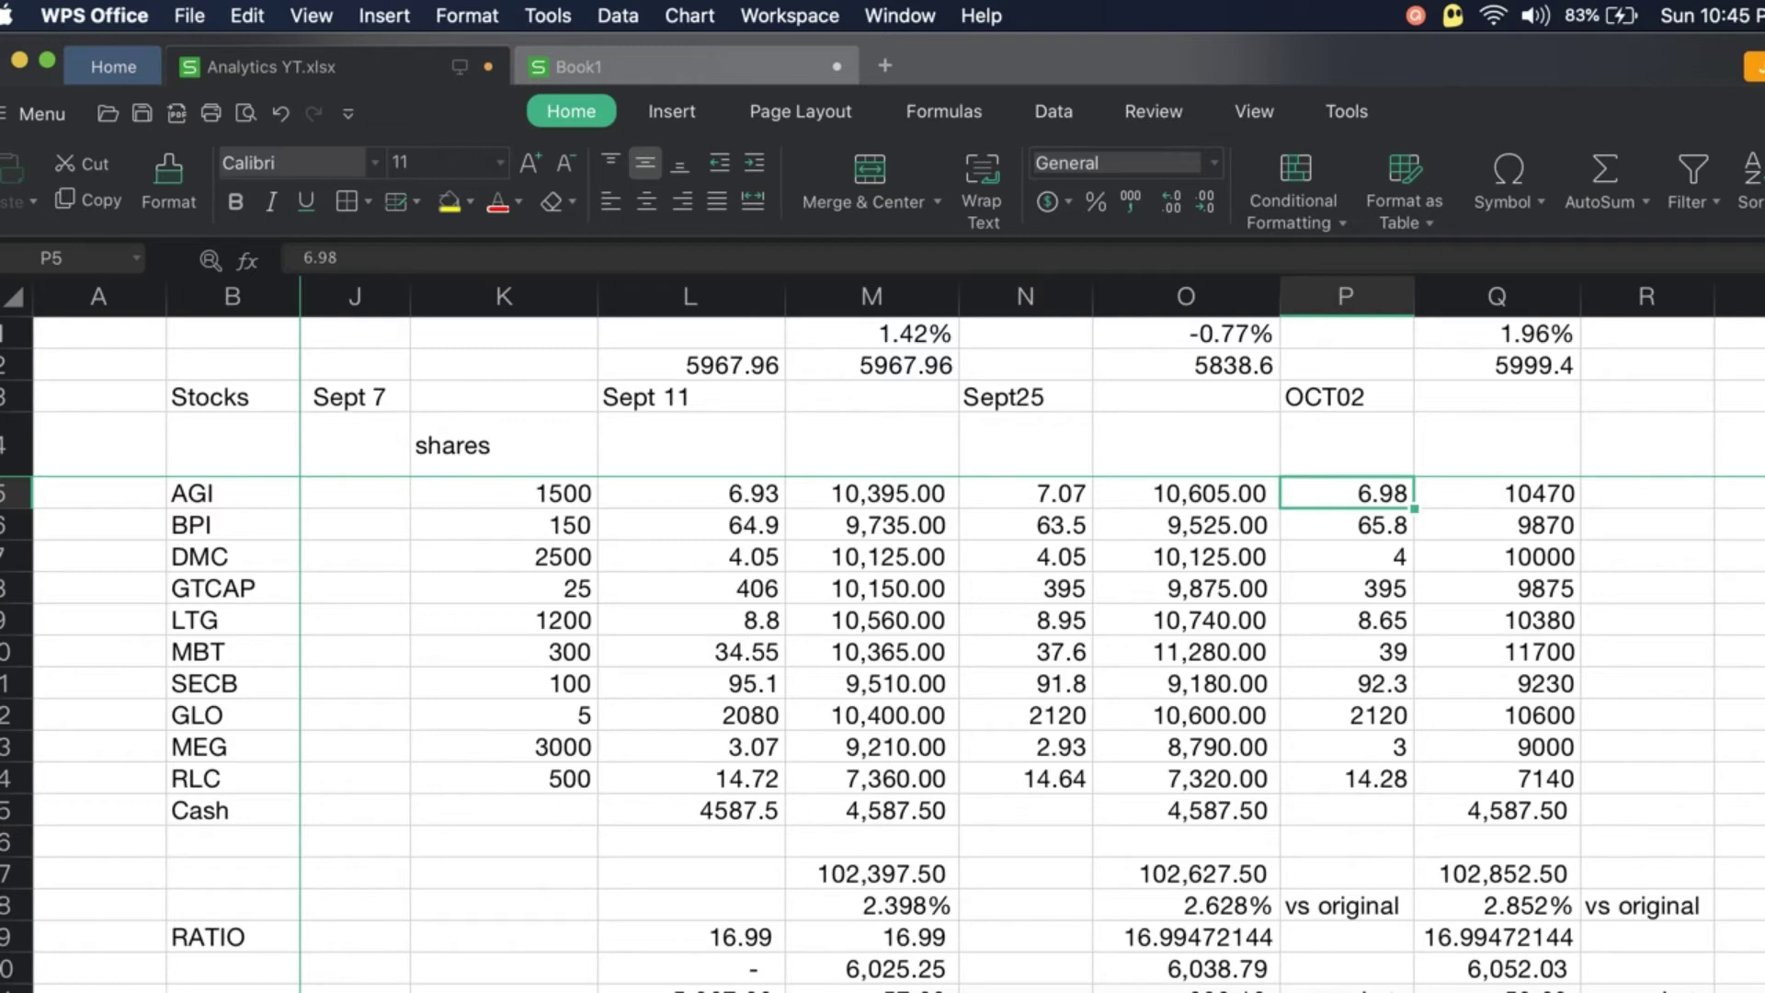
pyautogui.press('Down')
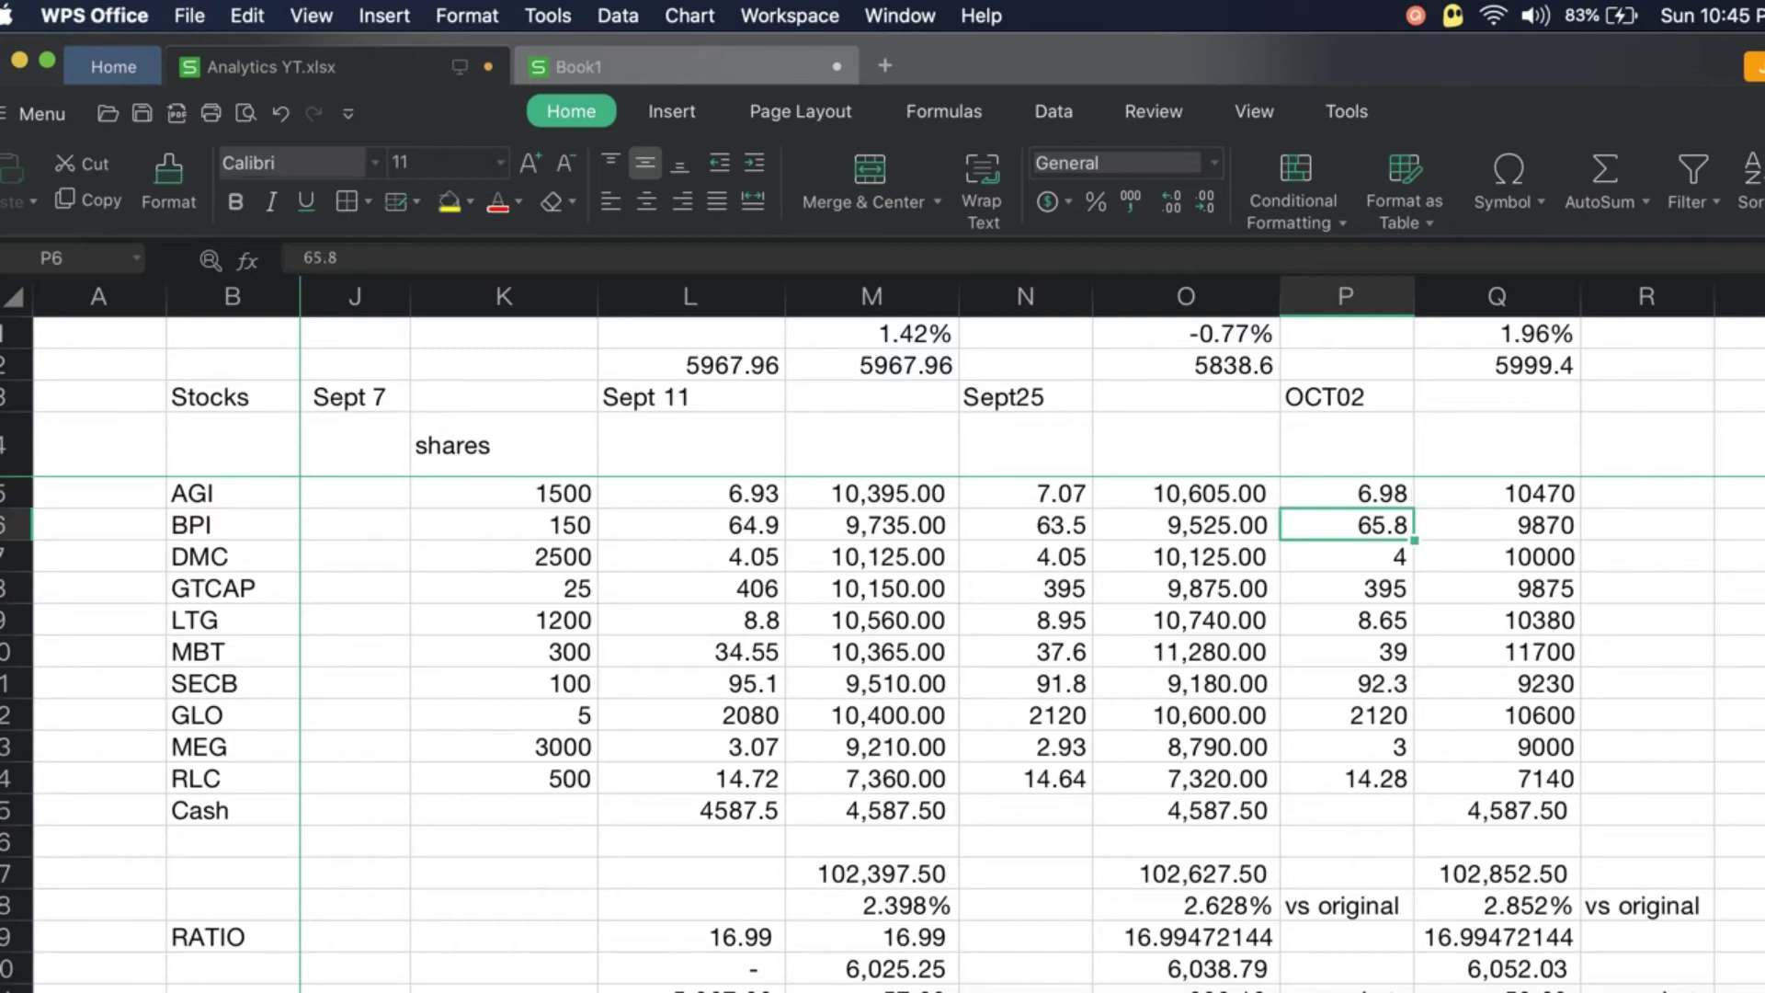
pyautogui.press('Down')
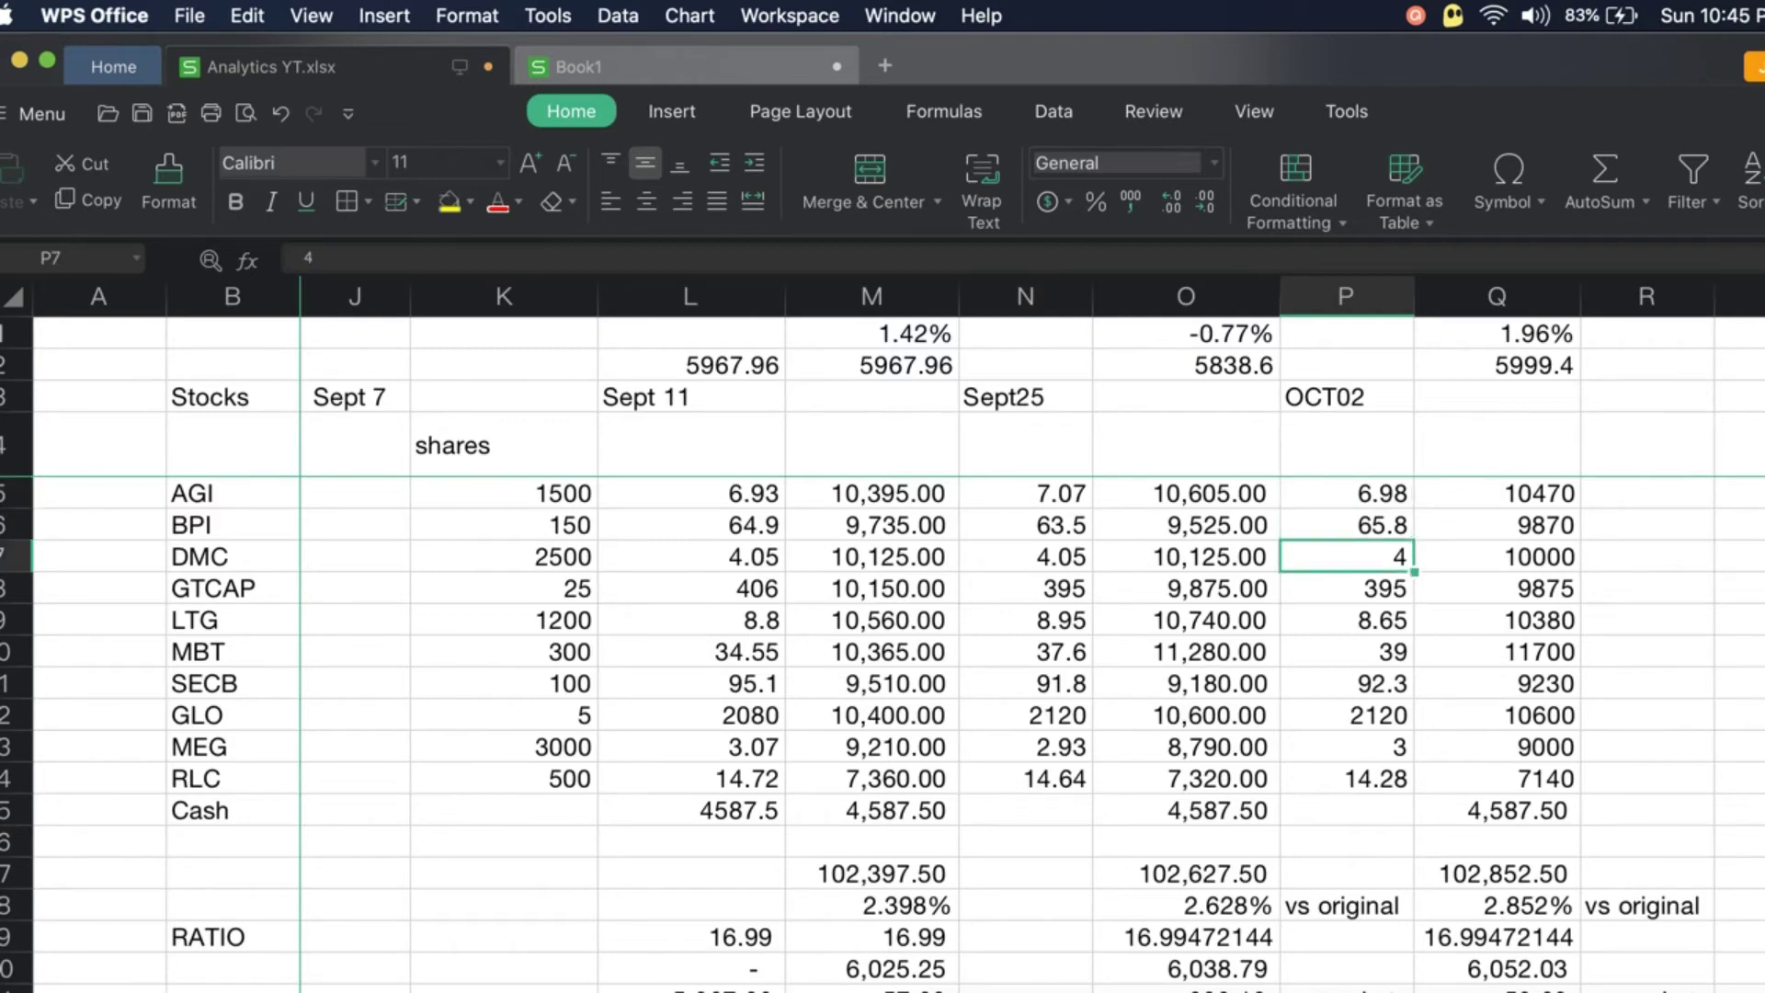
pyautogui.press('Down')
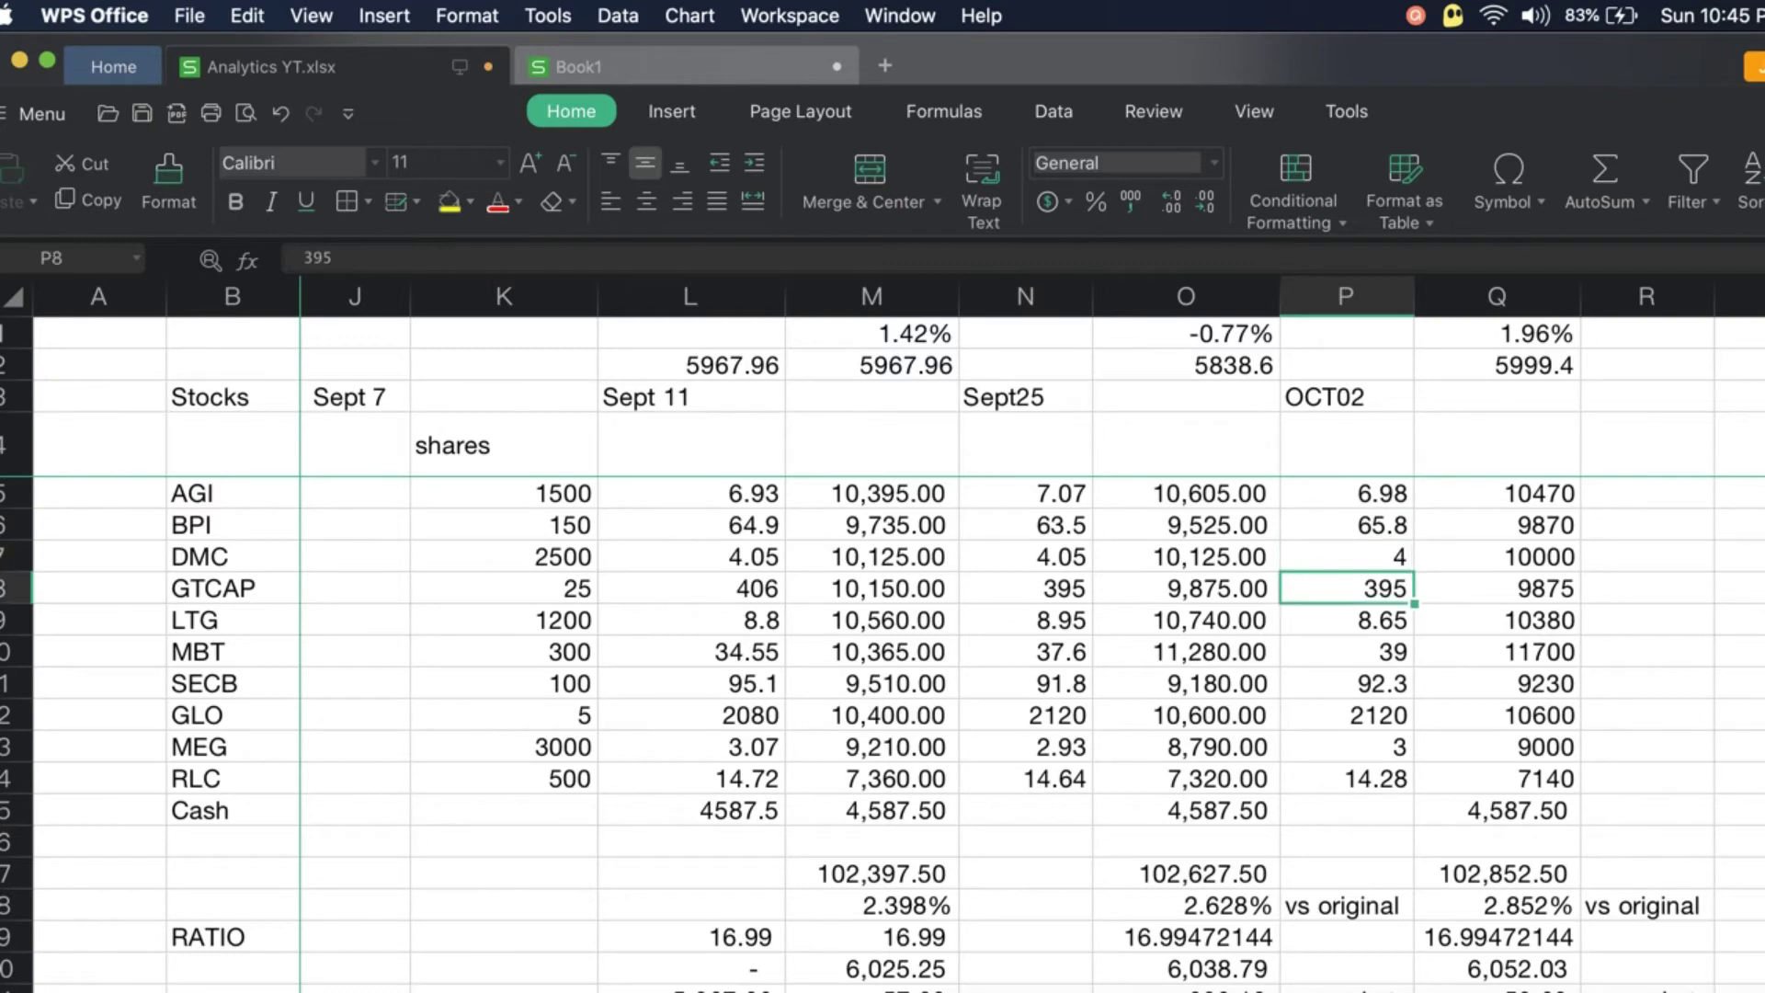
pyautogui.press('Down')
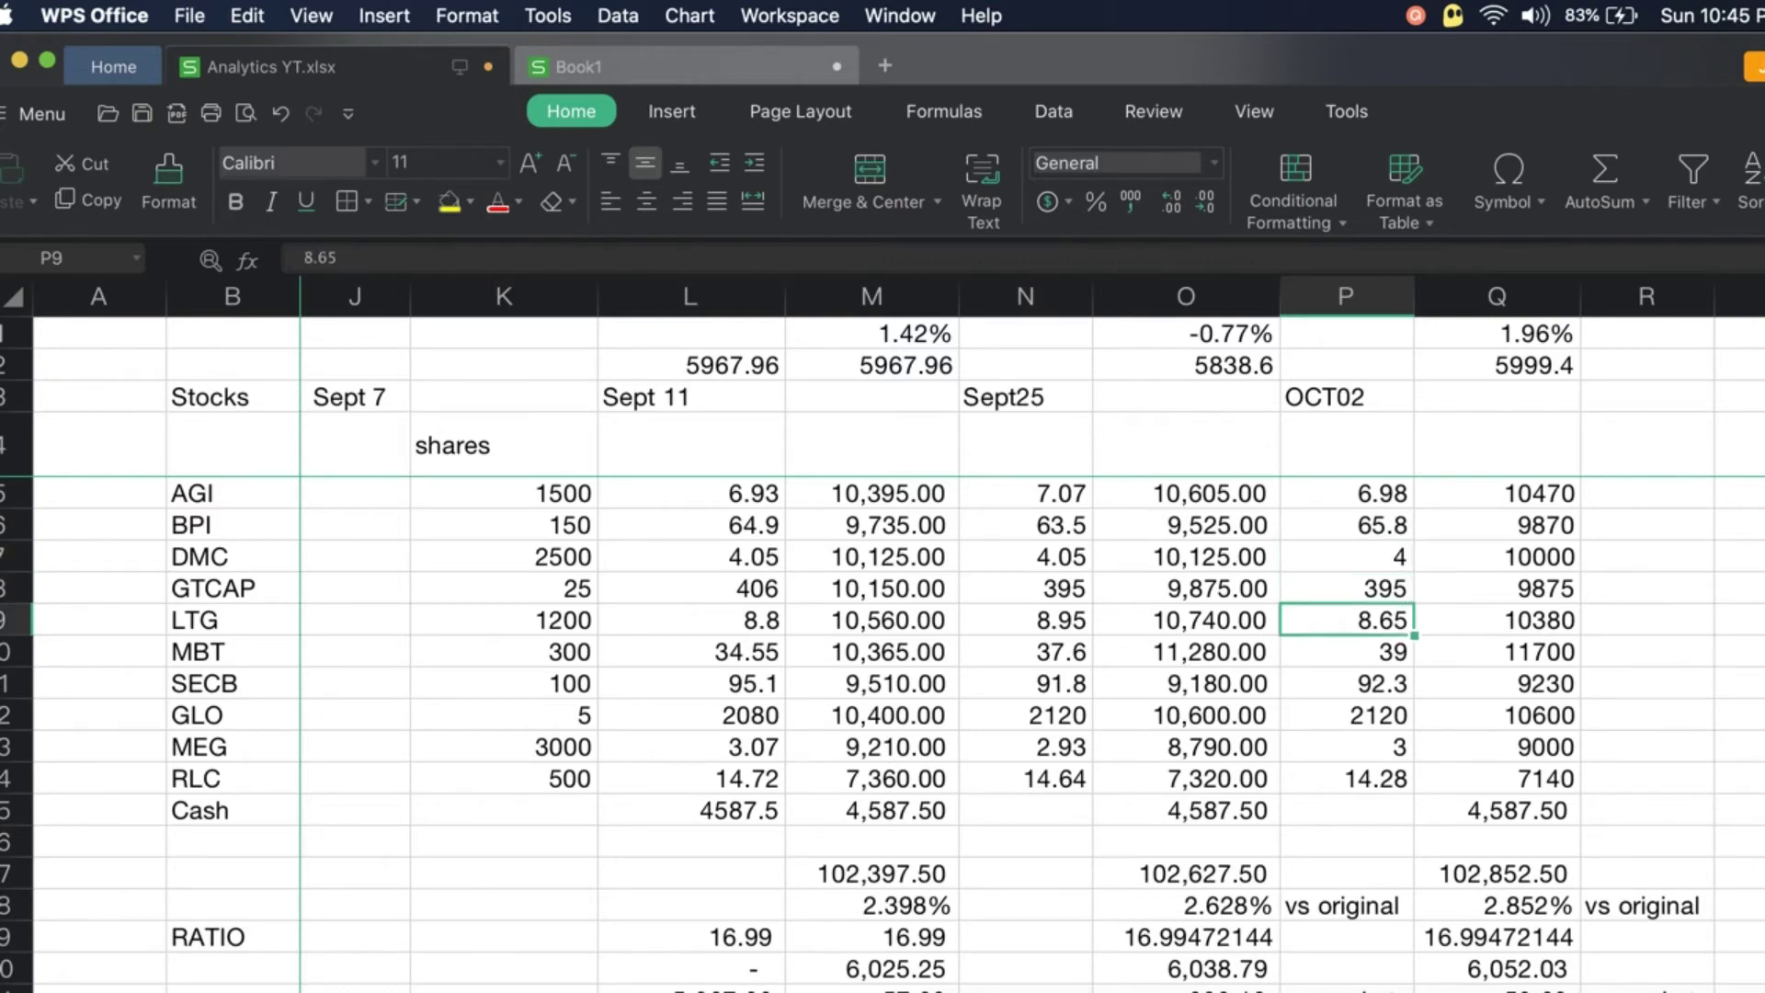
pyautogui.press('Down')
pyautogui.press('Down')
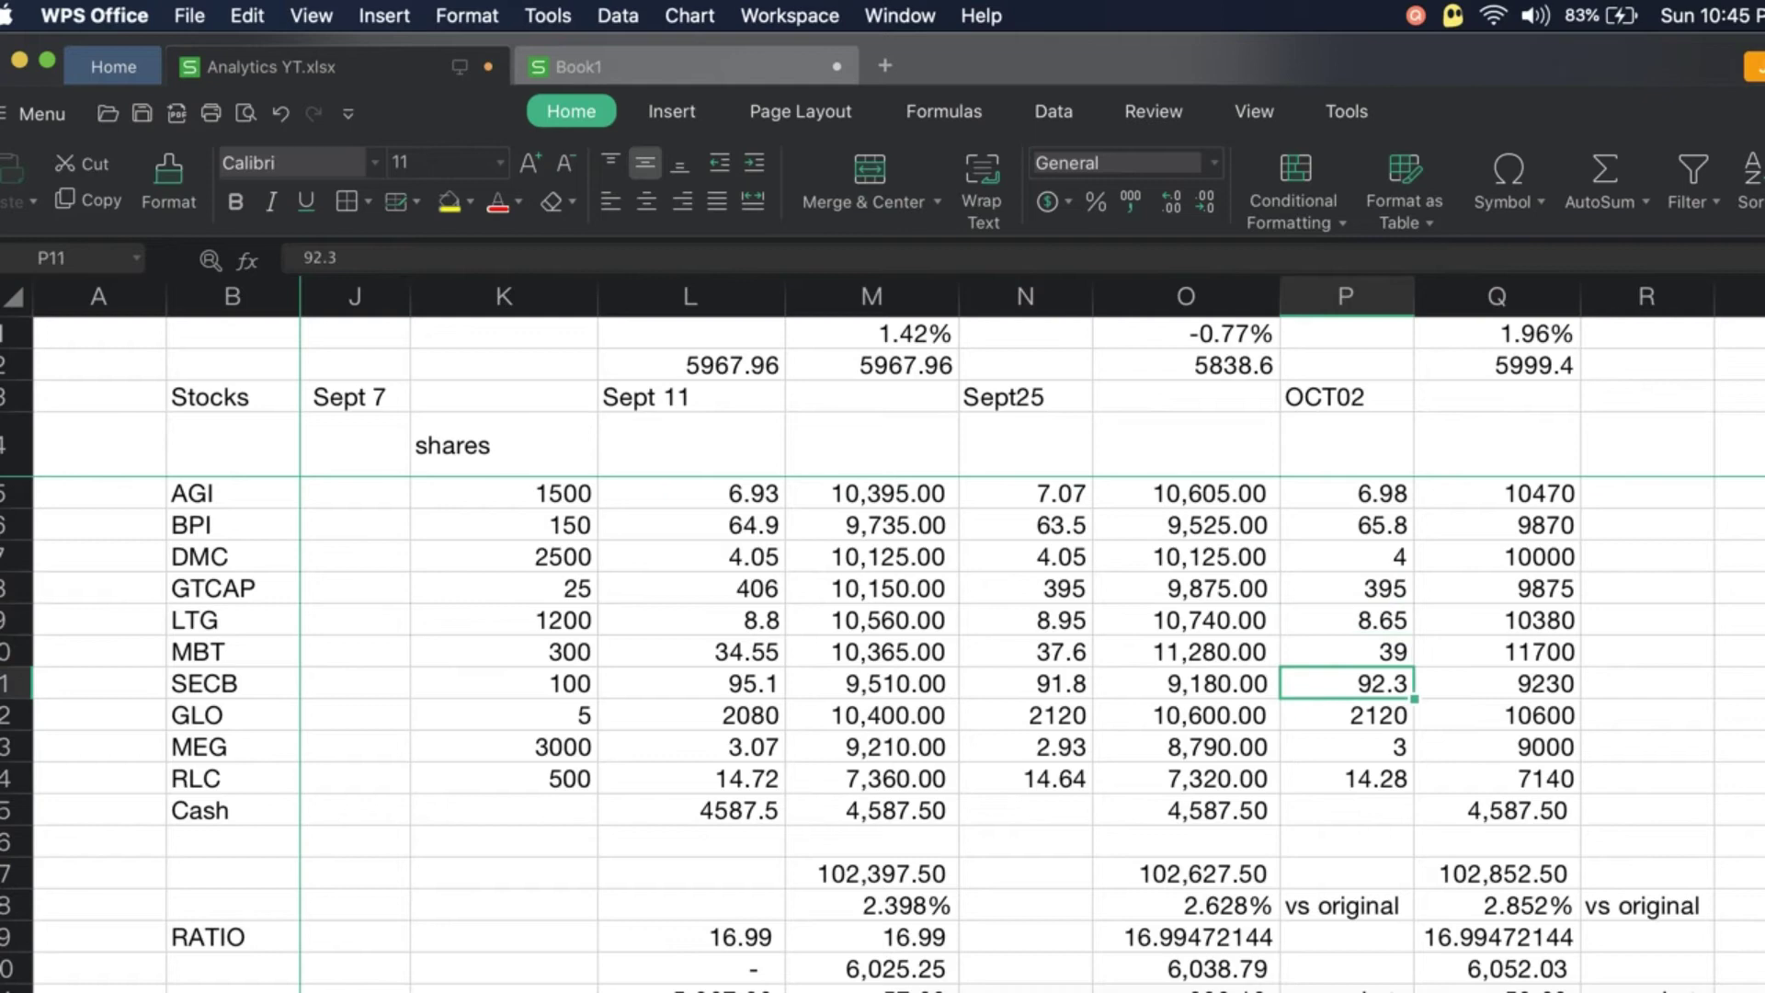
pyautogui.press('Down')
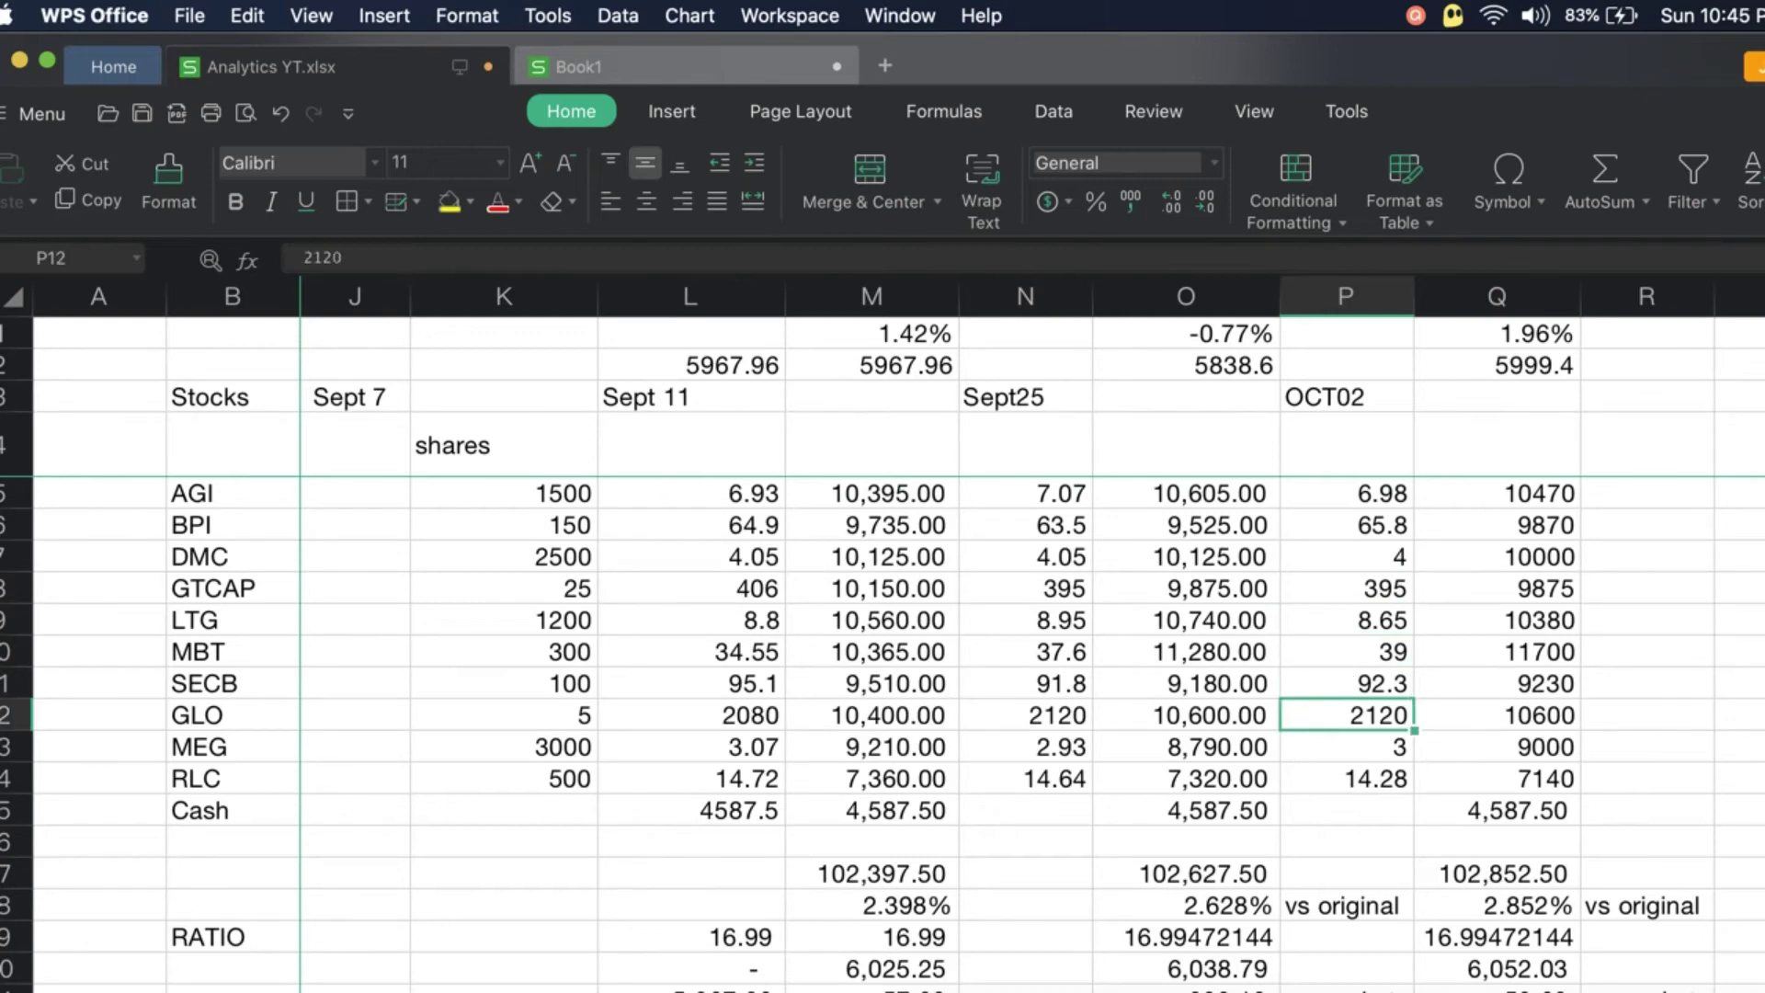
pyautogui.press('Down')
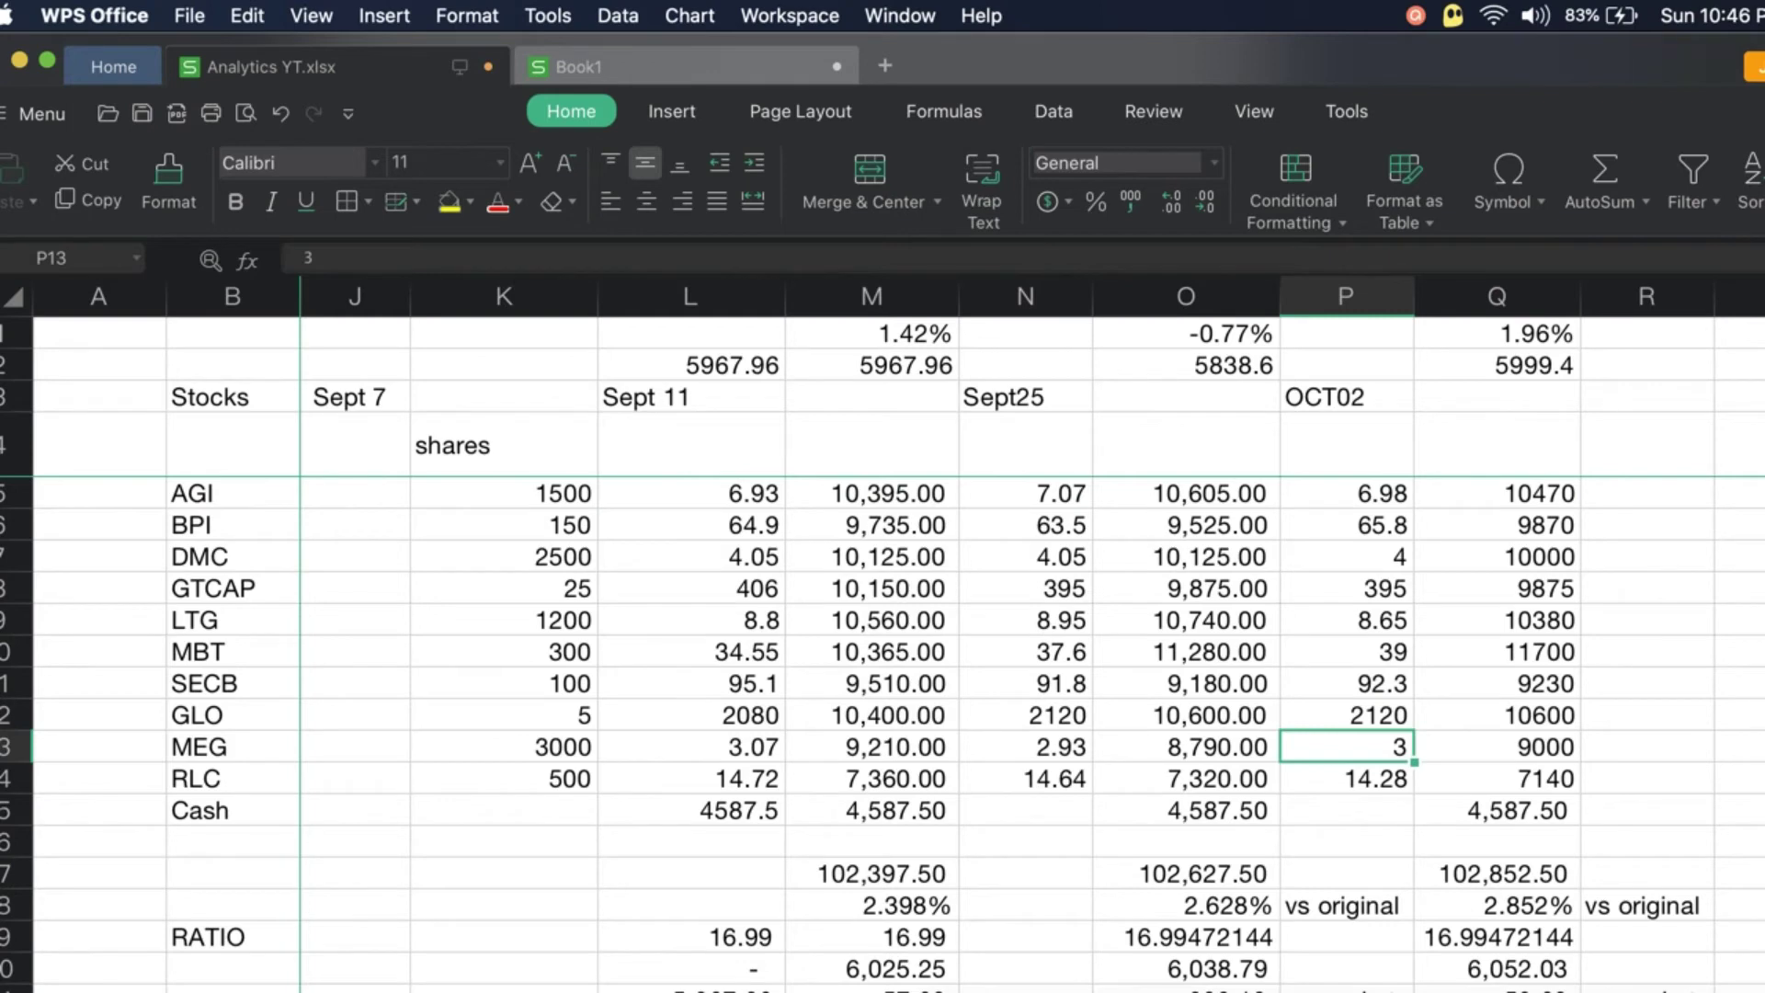
pyautogui.press('Down')
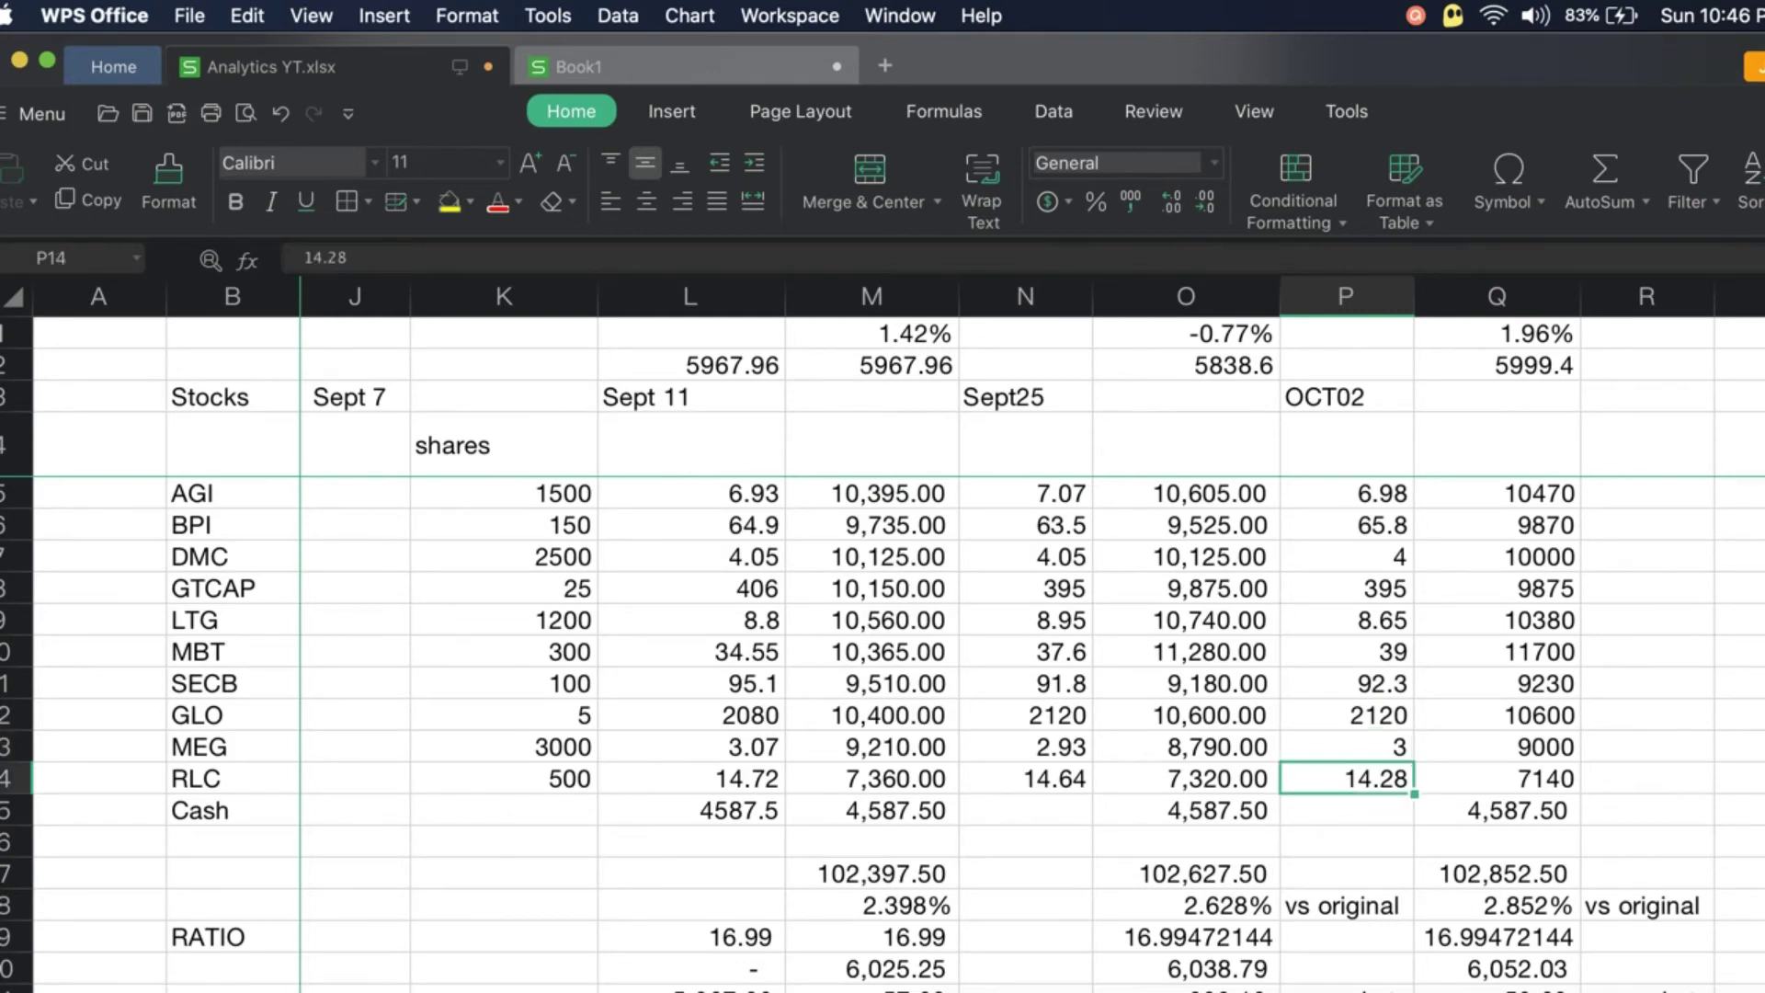
pyautogui.press('Down')
pyautogui.press('Right')
pyautogui.press('Left')
pyautogui.press('Right')
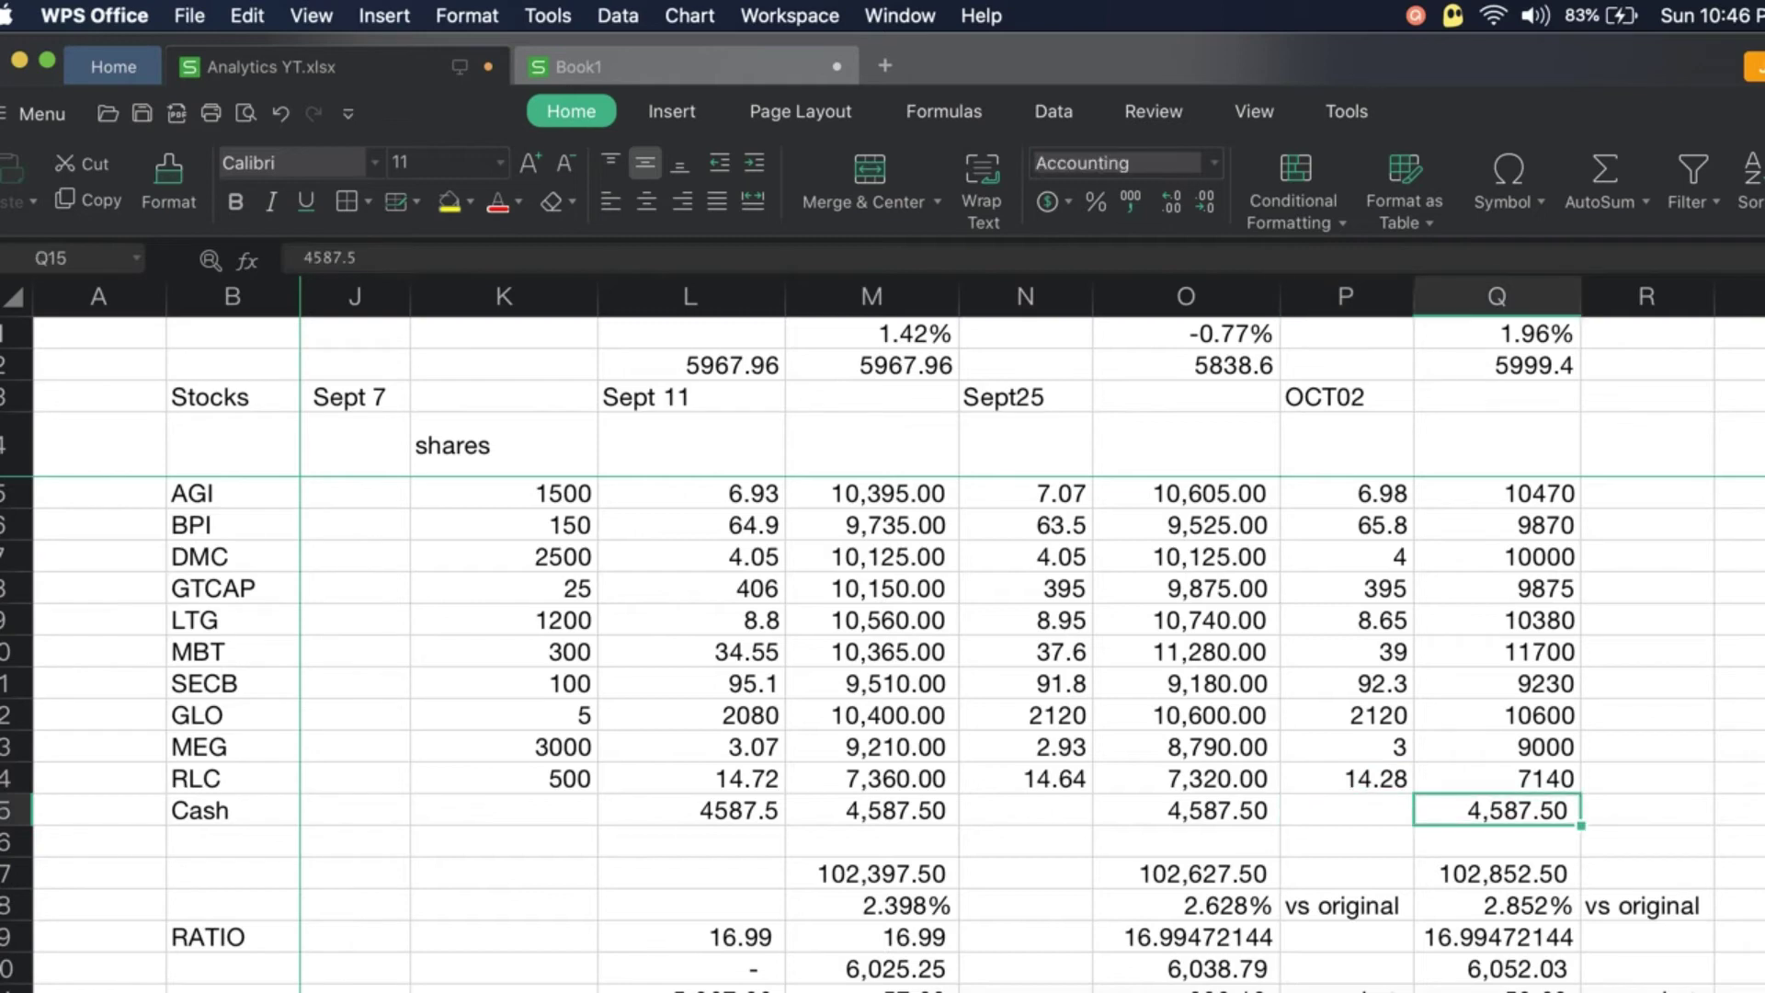
pyautogui.press('Down')
pyautogui.press('Down')
pyautogui.press('Down')
pyautogui.press('Down')
pyautogui.press('Down')
pyautogui.press('Down')
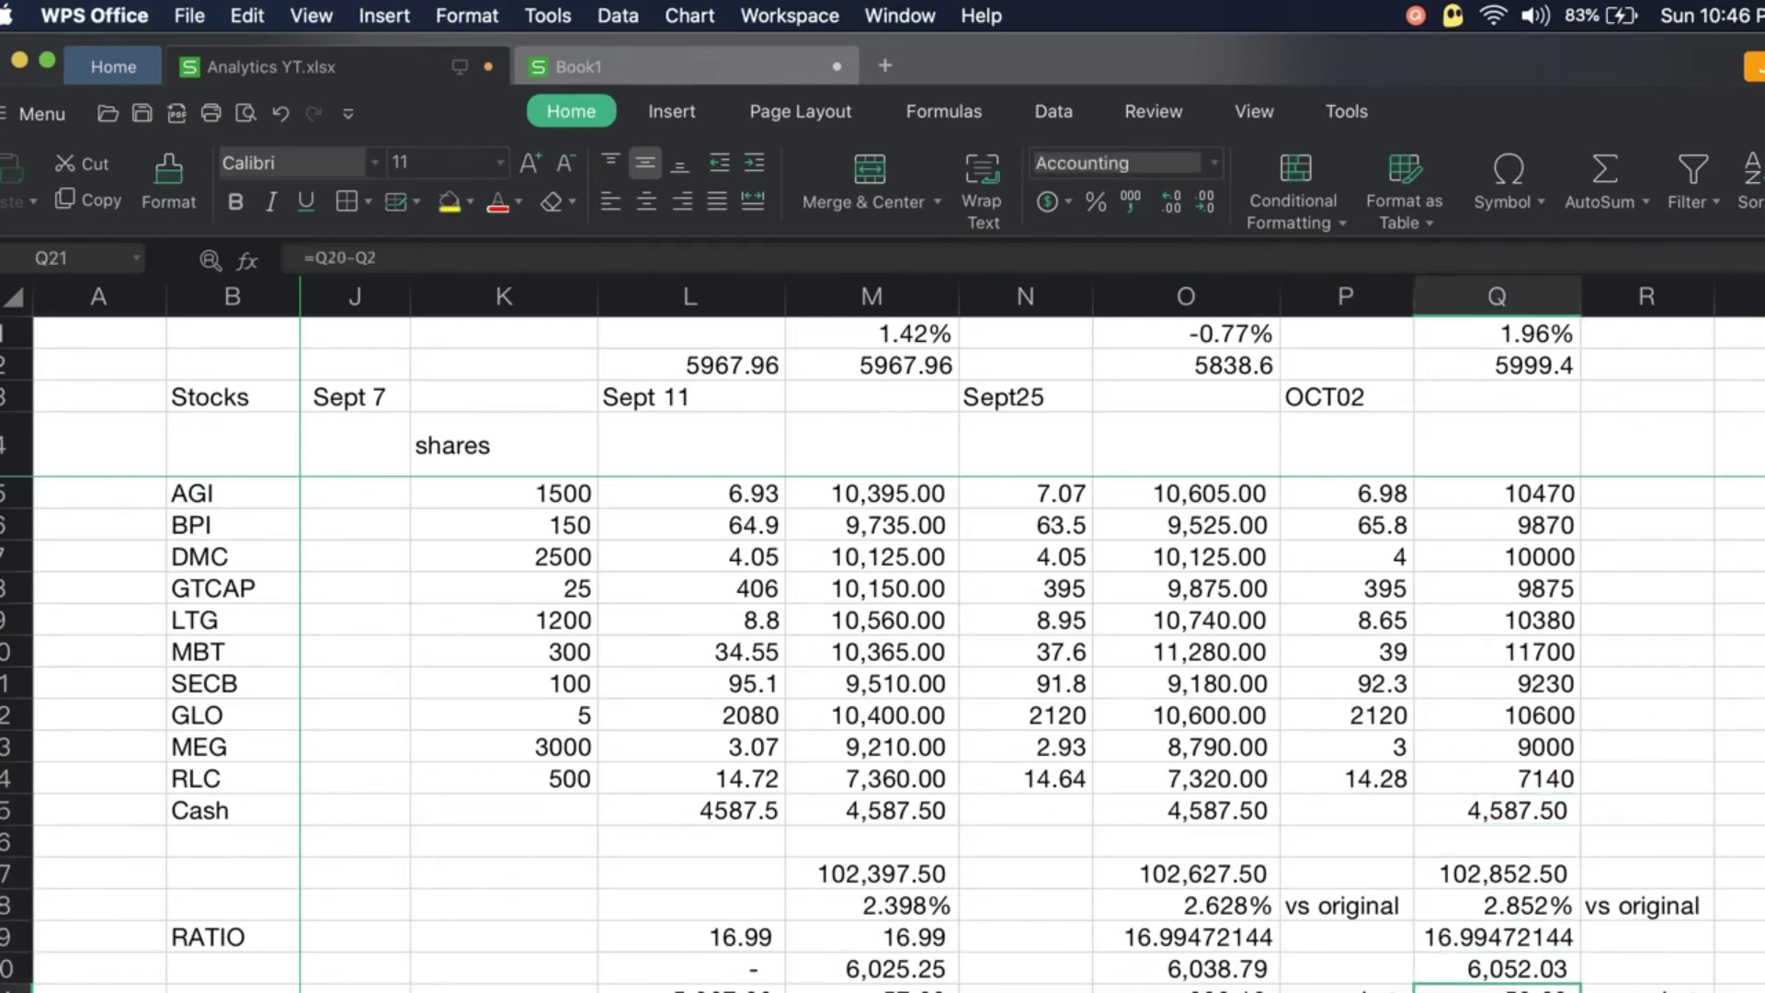
pyautogui.press('Up')
pyautogui.press('Up')
pyautogui.press('Up')
pyautogui.press('Up')
pyautogui.press('Down')
pyautogui.press('Down')
pyautogui.press('Down')
pyautogui.press('Down')
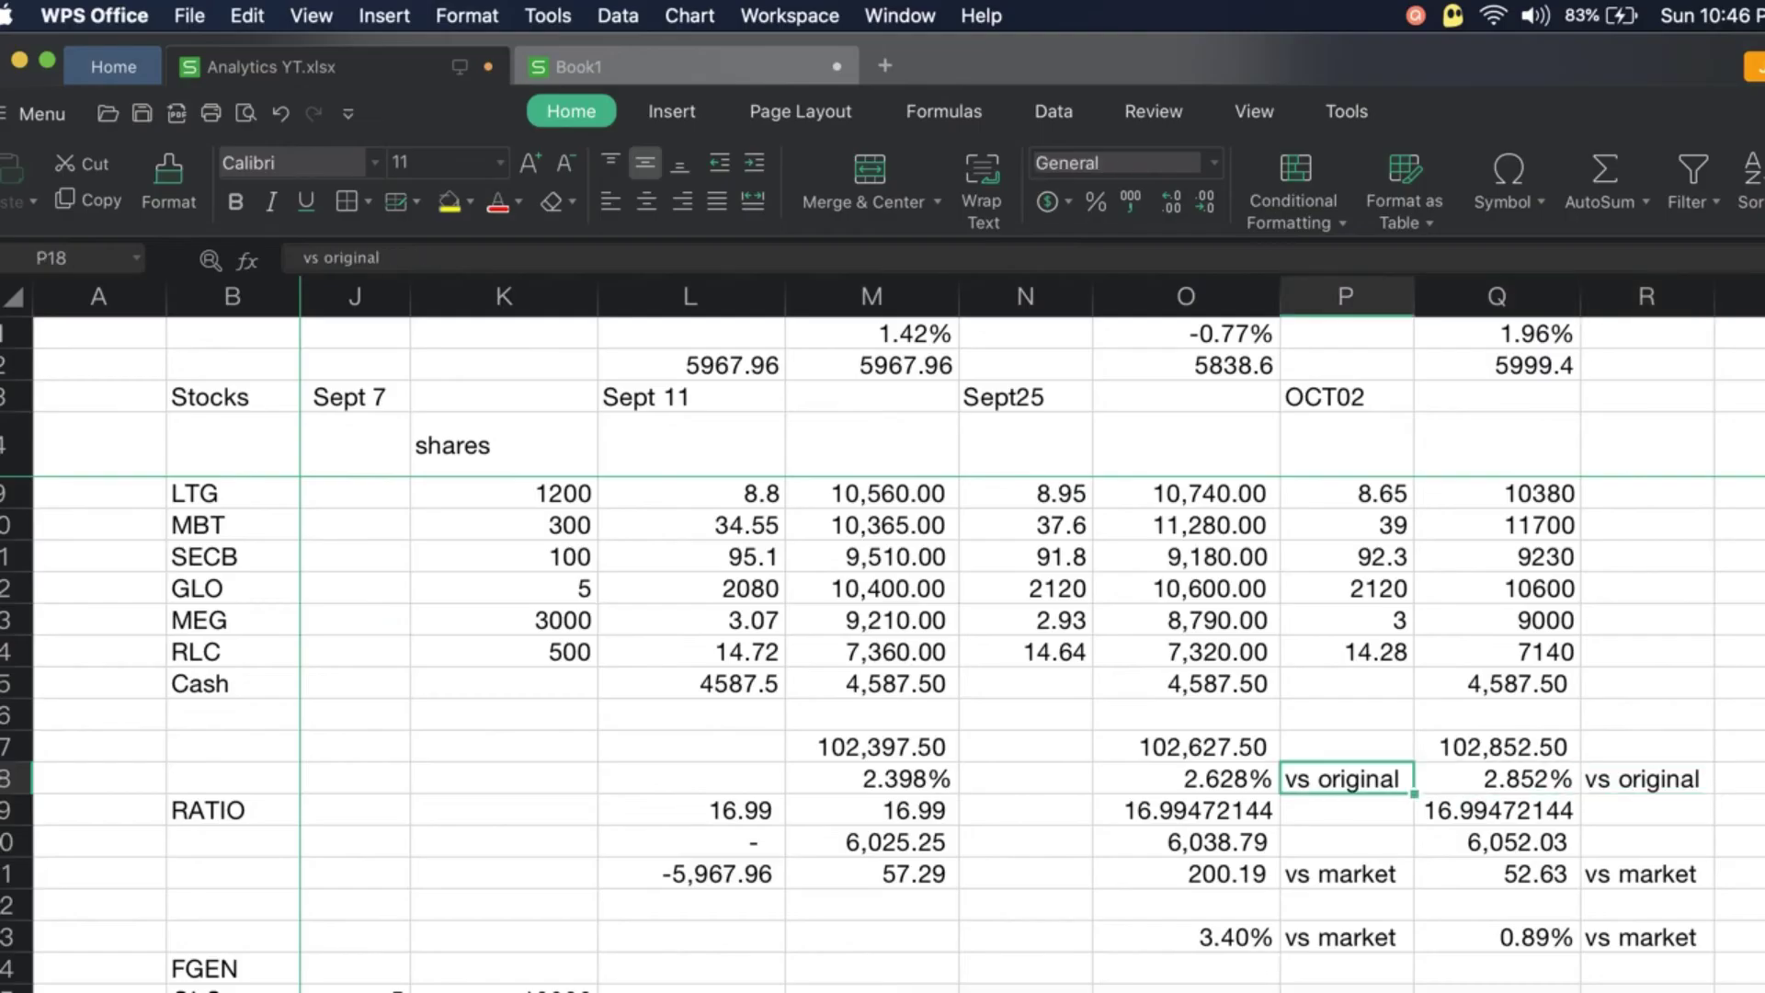
pyautogui.press('Left')
pyautogui.press('Right')
pyautogui.press('Left')
pyautogui.press('Right')
pyautogui.press('Right')
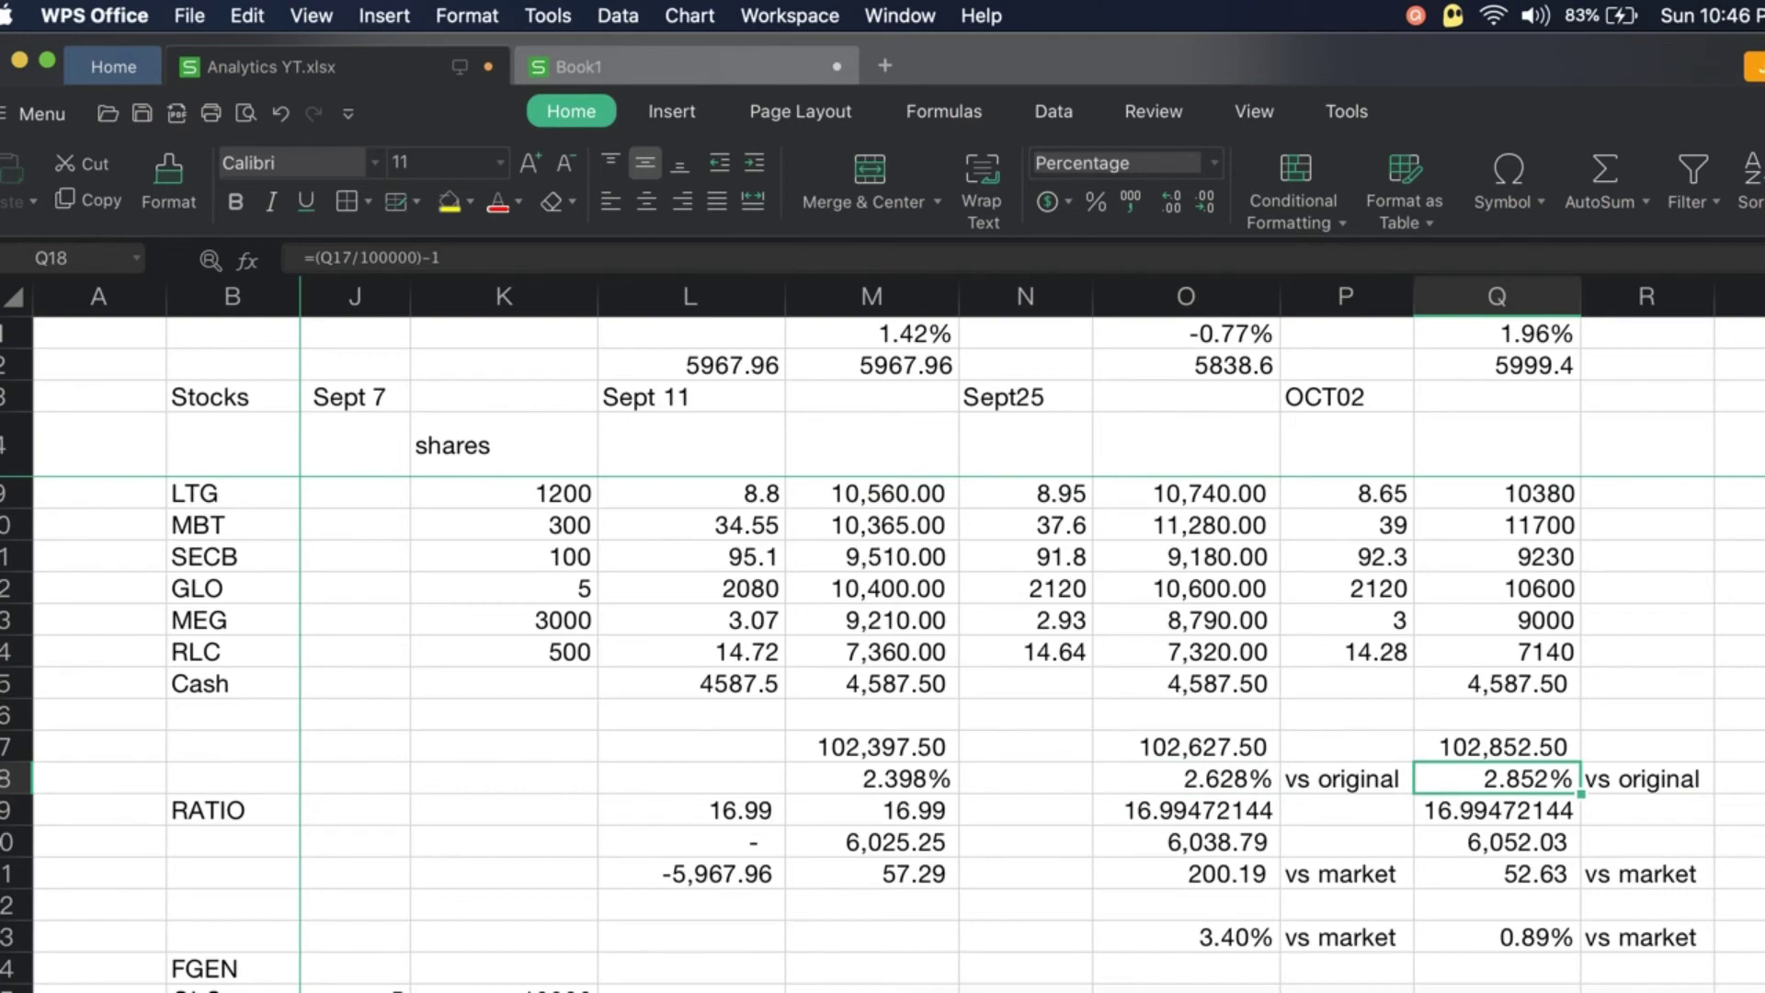
pyautogui.press('Up')
pyautogui.press('Down')
pyautogui.press('Down')
pyautogui.press('Down')
pyautogui.press('Up')
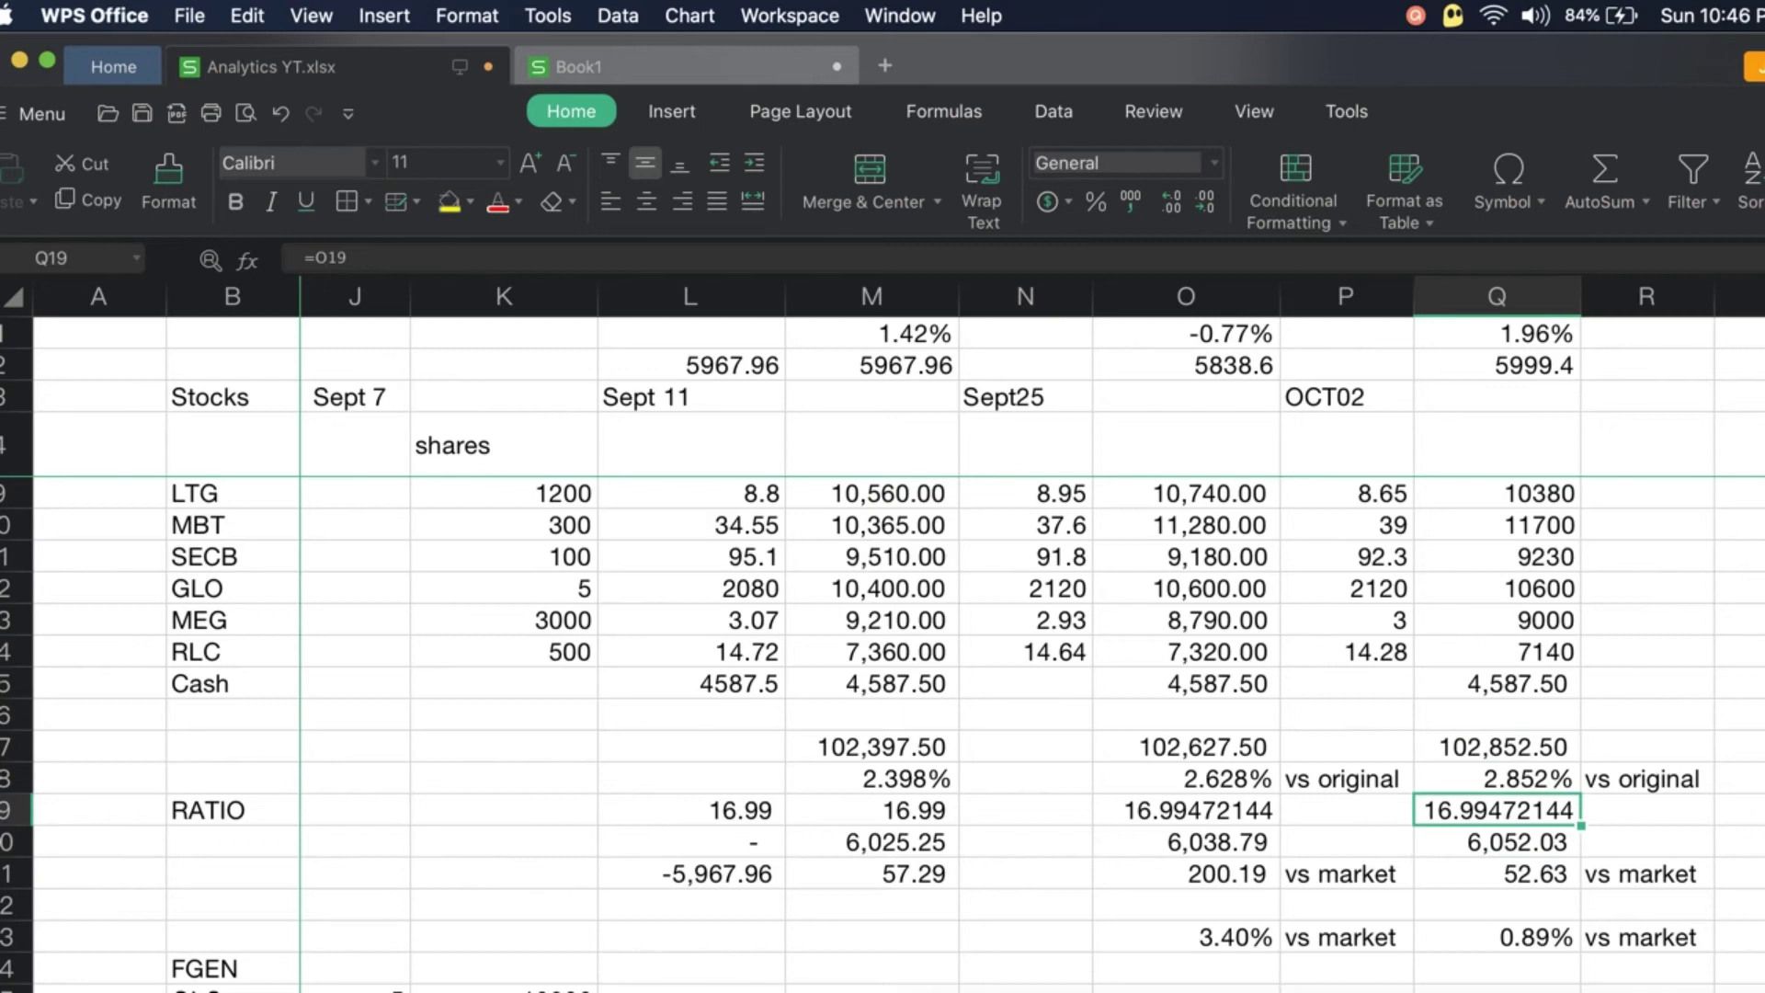
pyautogui.press('Down')
pyautogui.press('Left')
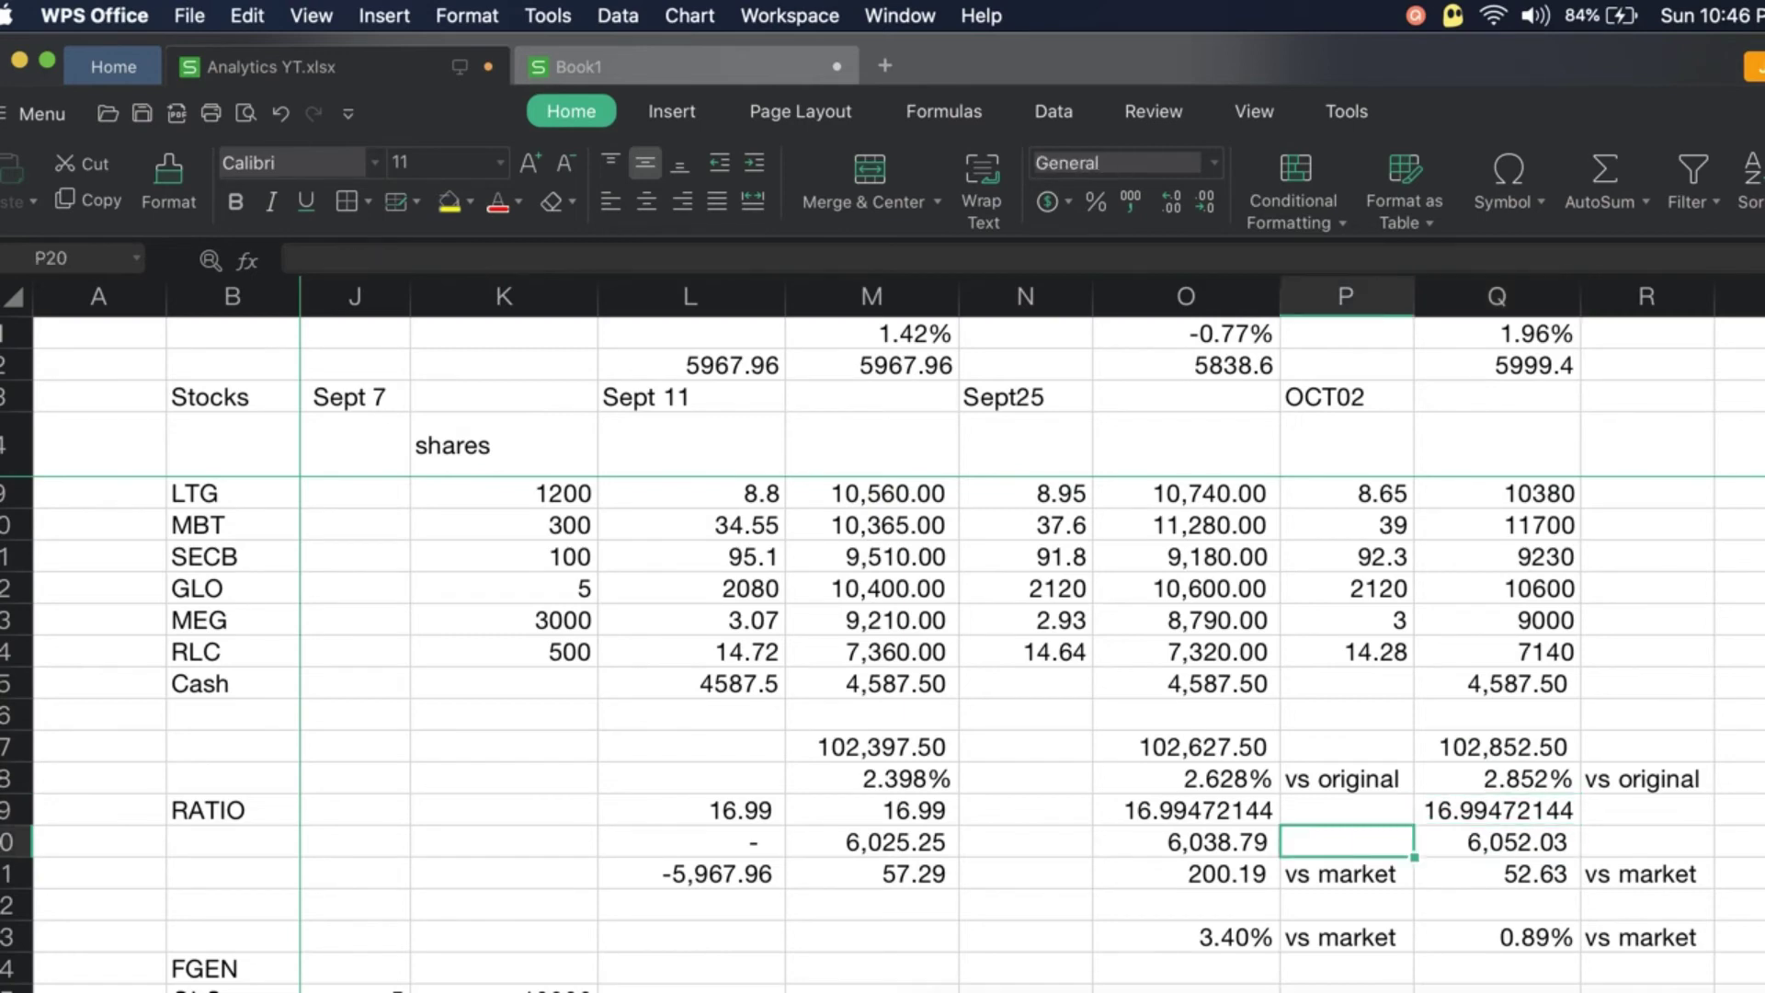
pyautogui.press('Left')
pyautogui.press('Right')
pyautogui.press('Right')
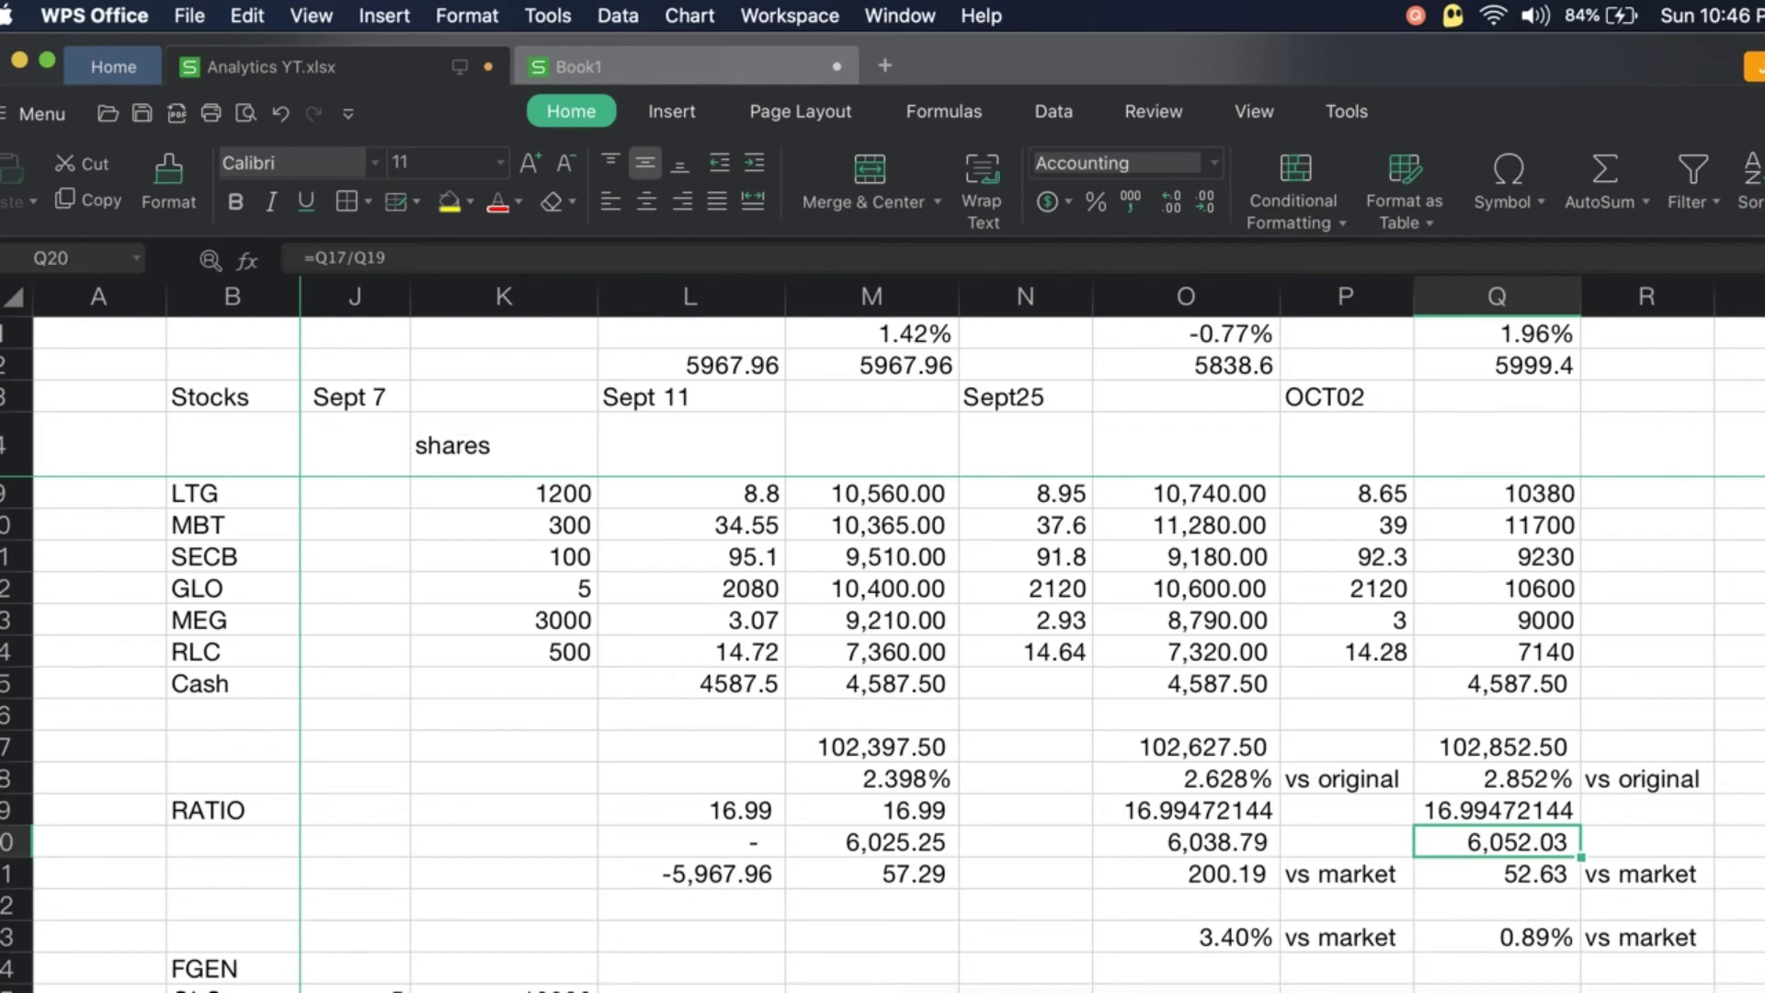
pyautogui.press('Down')
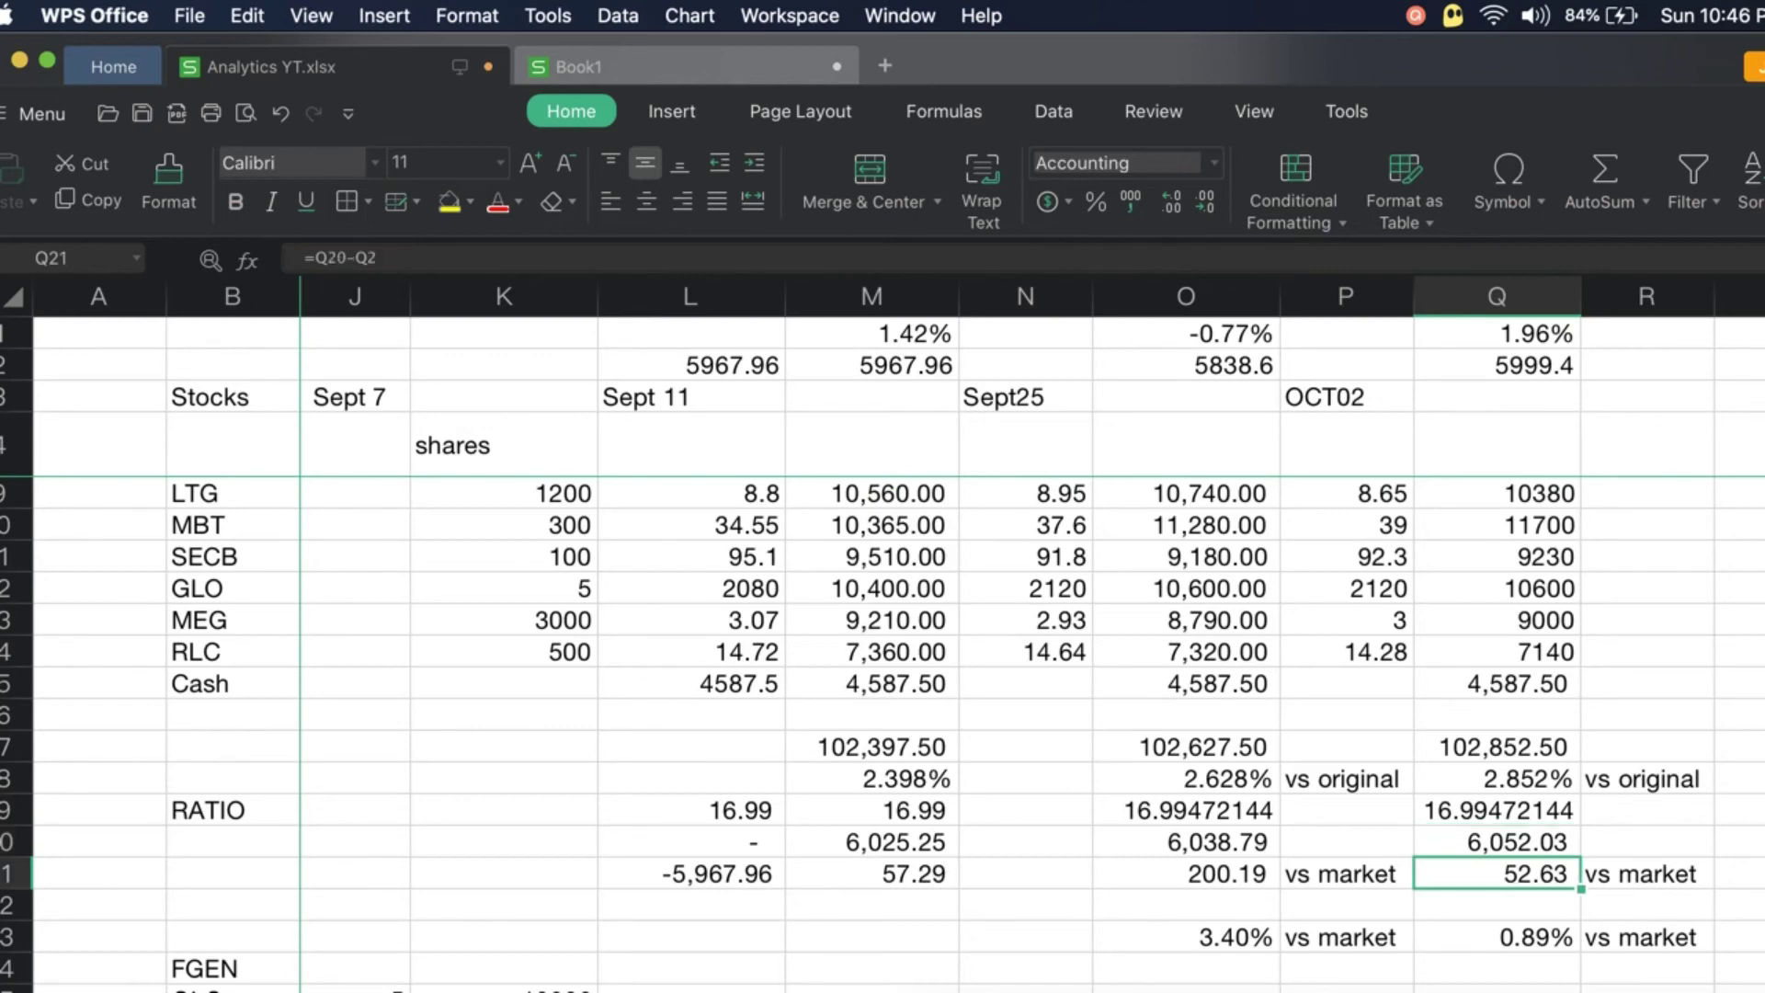
pyautogui.click(1496, 936)
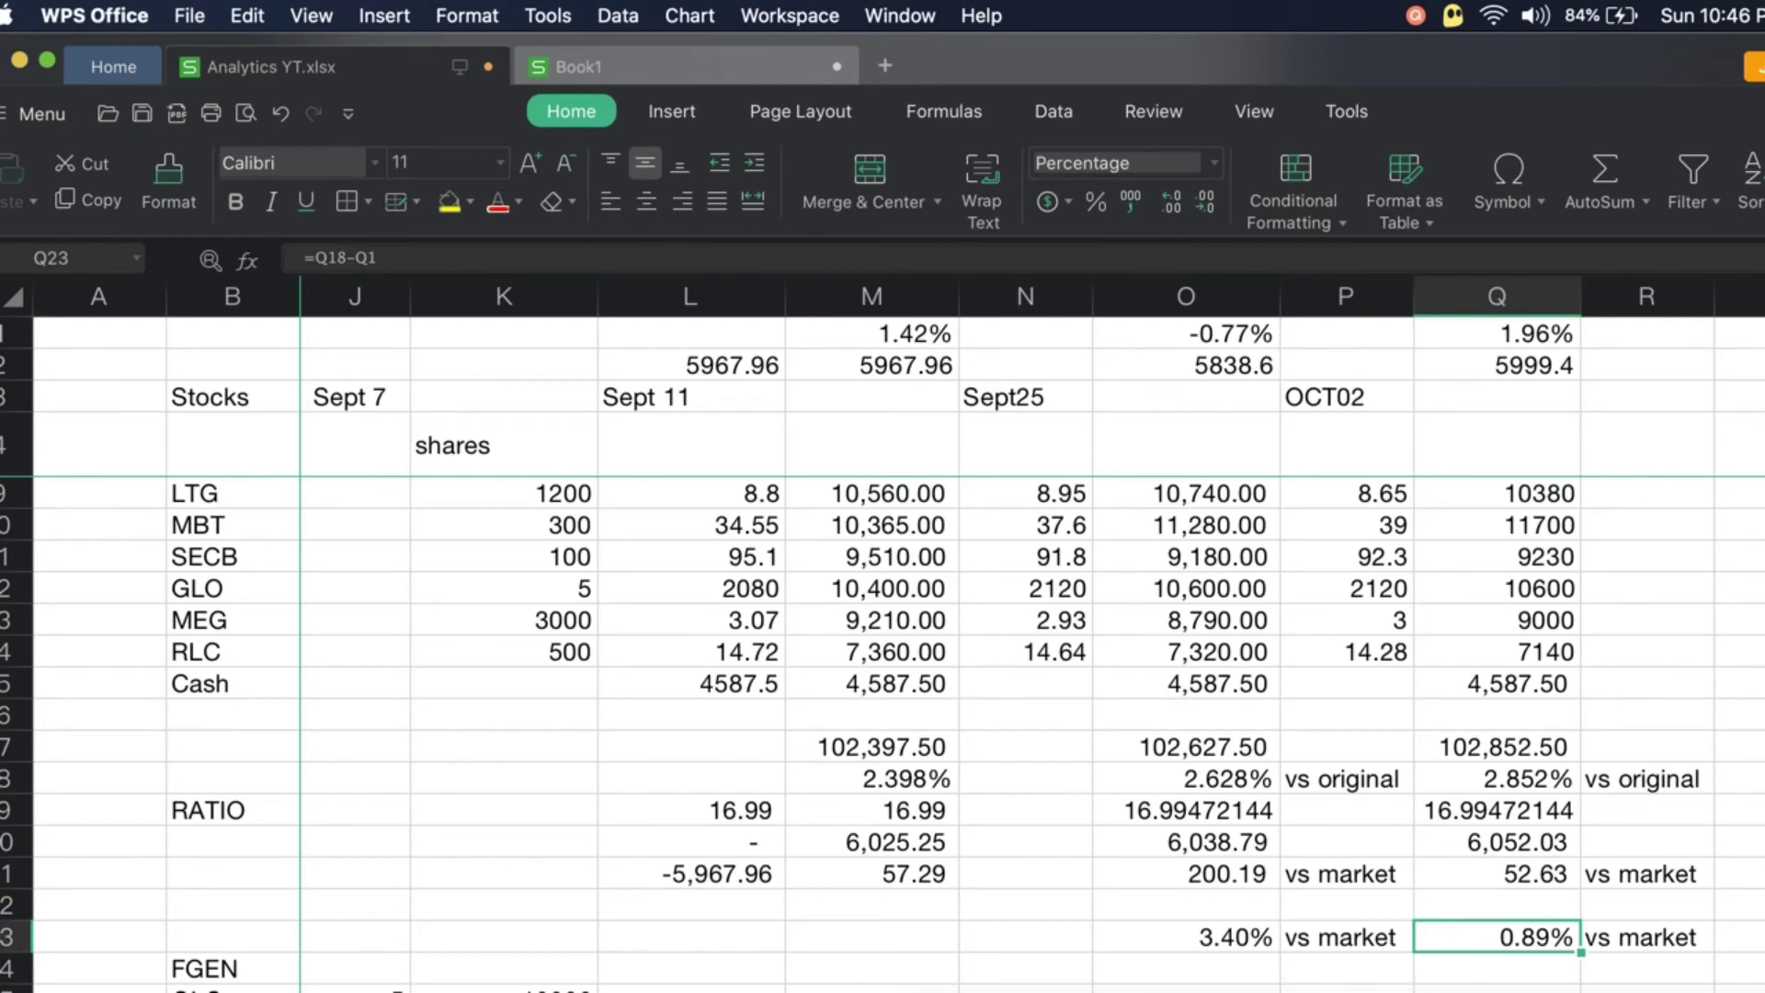
pyautogui.press('Up')
pyautogui.press('Up')
pyautogui.press('Up')
pyautogui.press('Up')
pyautogui.press('Up')
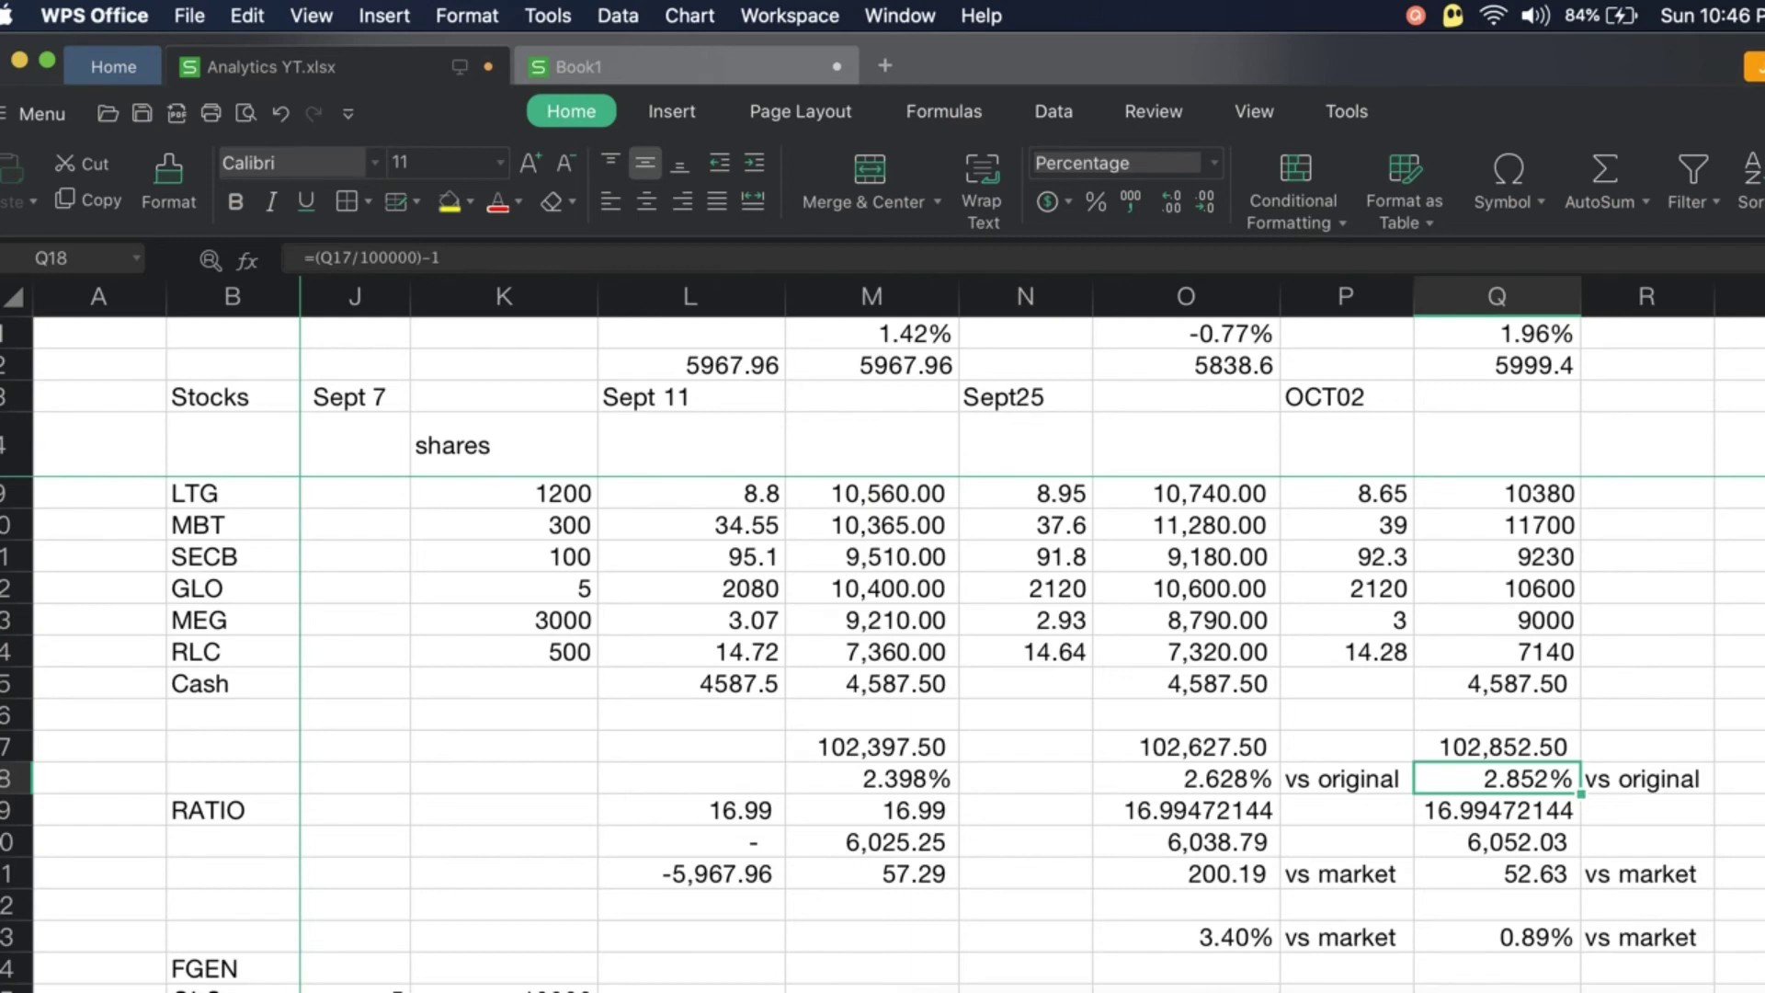
pyautogui.click(1498, 810)
pyautogui.click(1499, 779)
pyautogui.click(1499, 809)
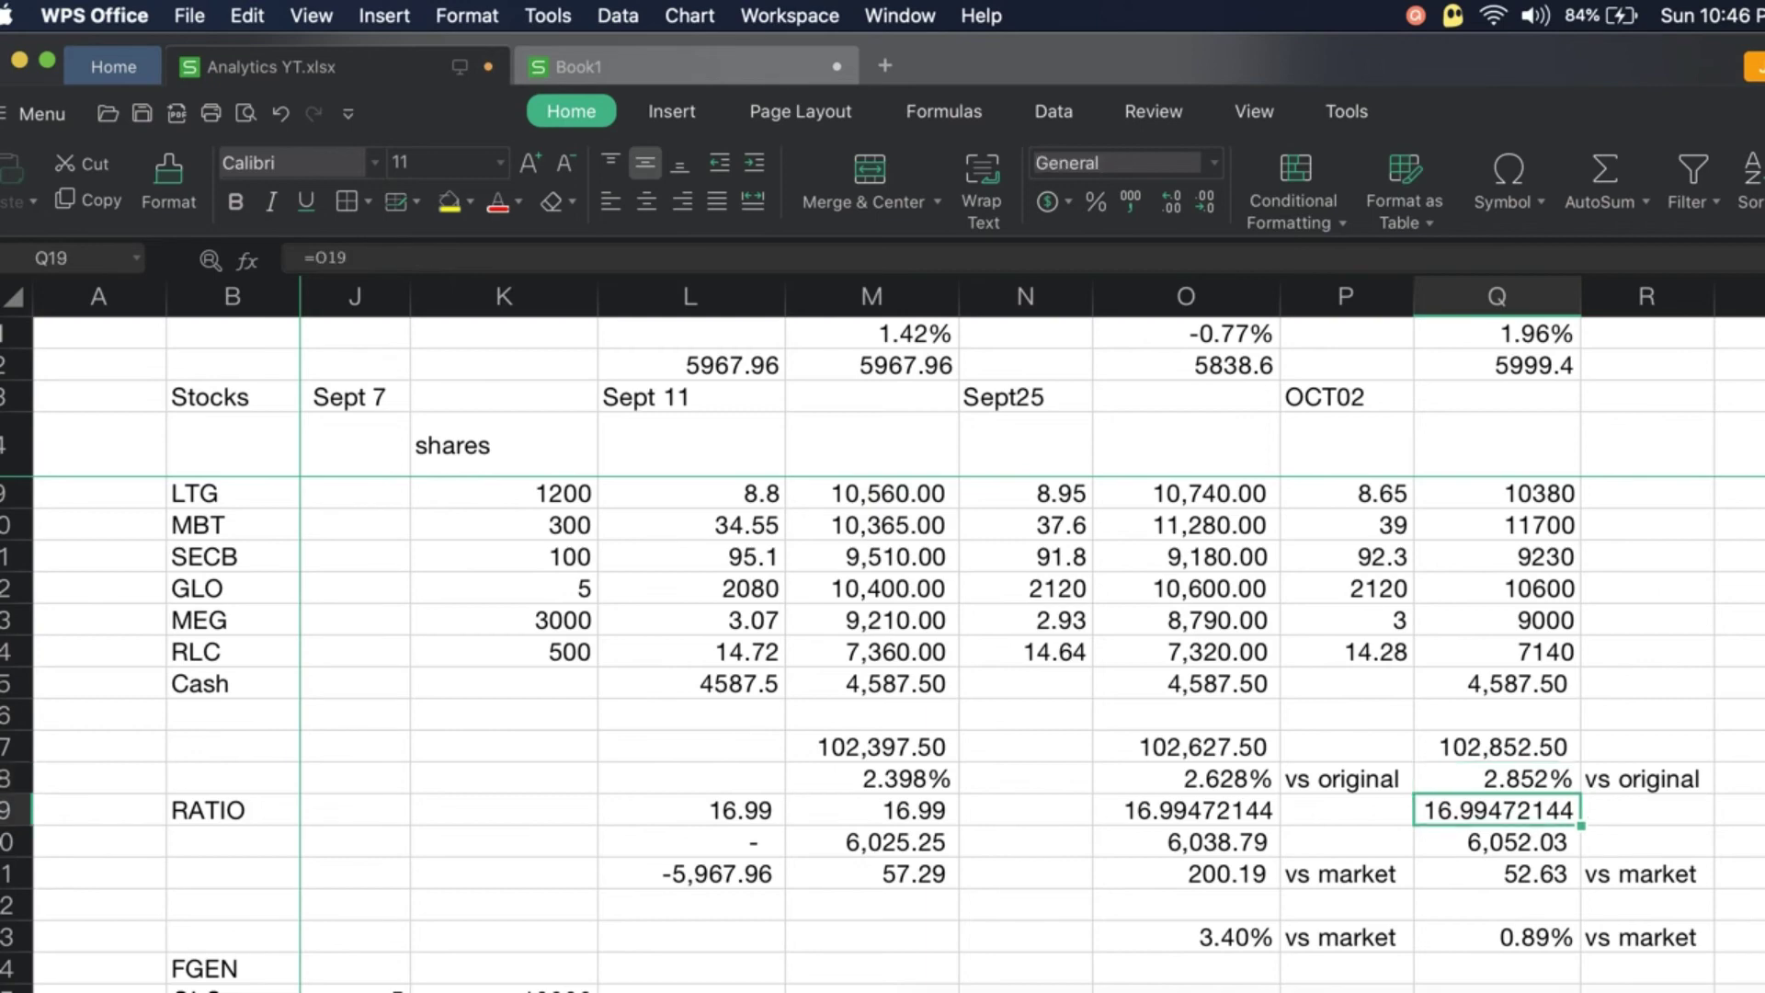
pyautogui.click(1499, 779)
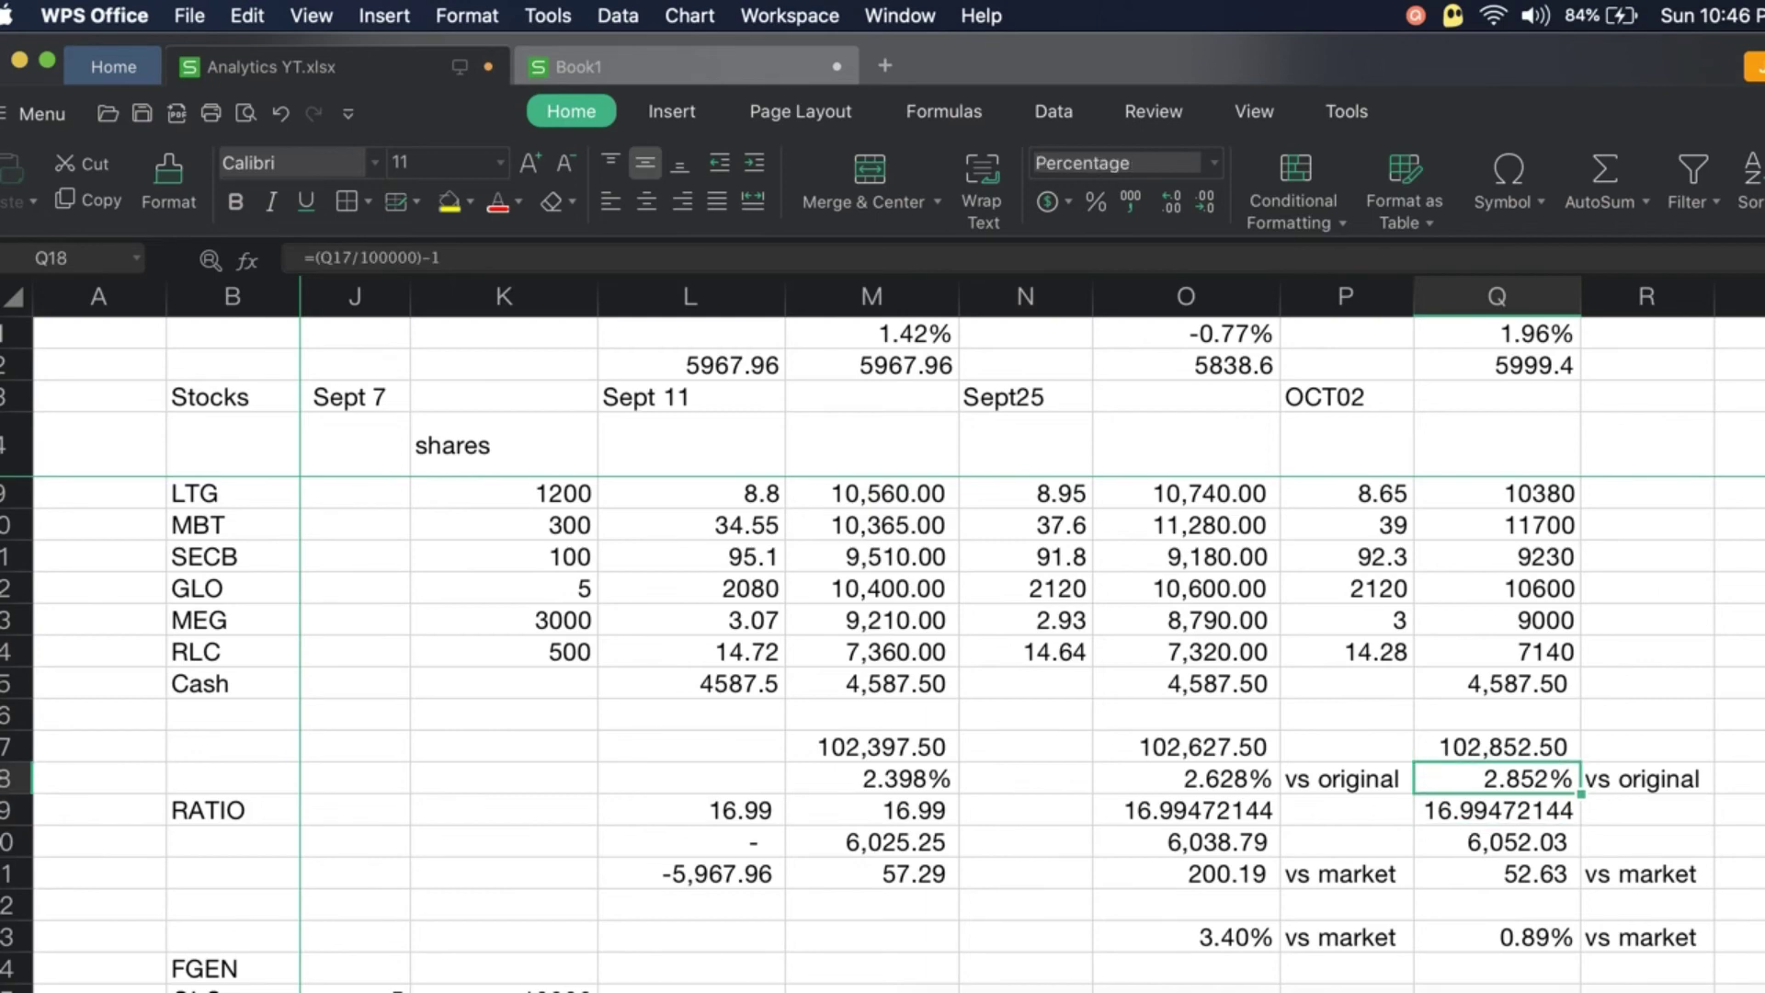